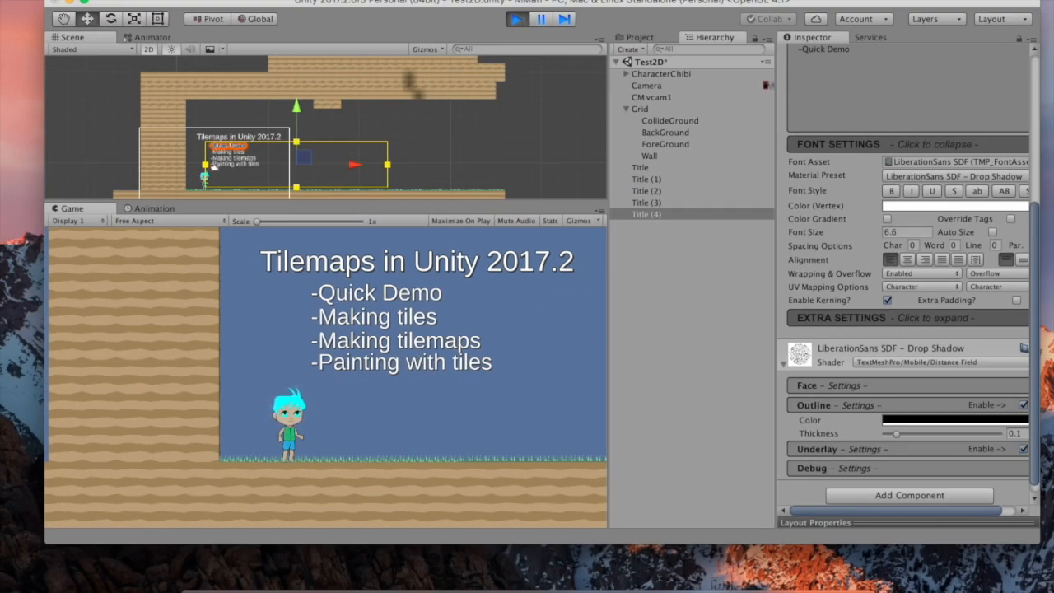
# Exit play mode and drag the splitter so the Scene view grows and the Game view shrinks
pyautogui.click(517, 18)
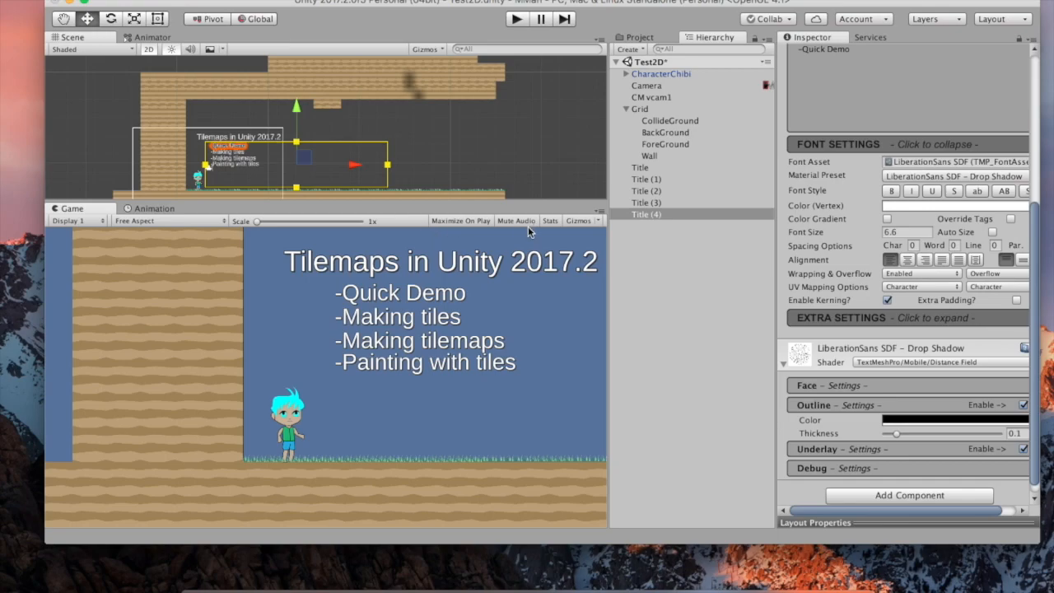
pyautogui.moveTo(514, 199); pyautogui.dragTo(511, 288)
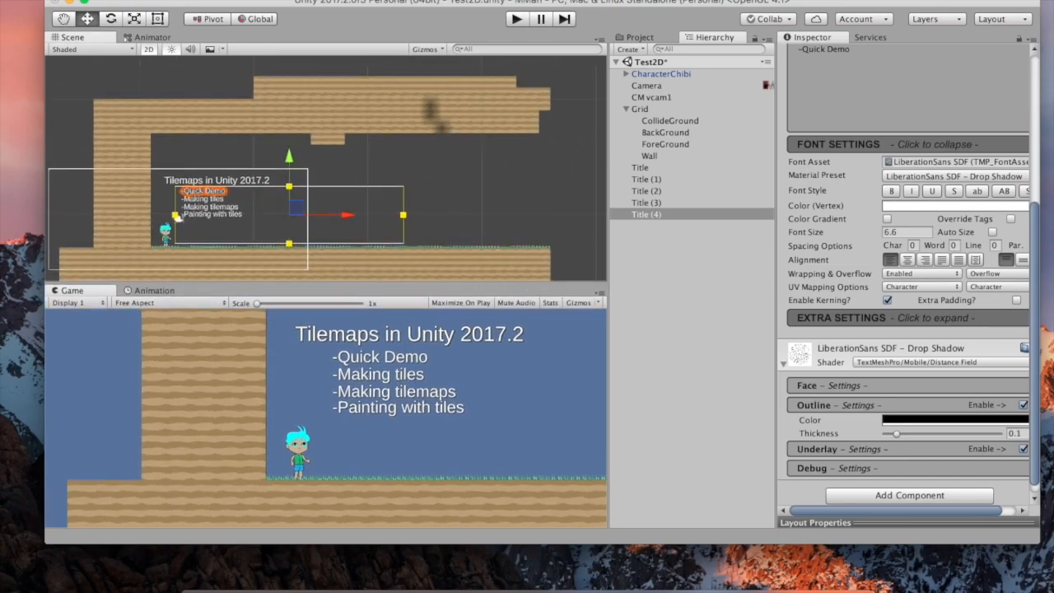
# Bring up the Tile Palette from the Window menu and inspect the Grid object in the Hierarchy
pyautogui.click(412, 2)
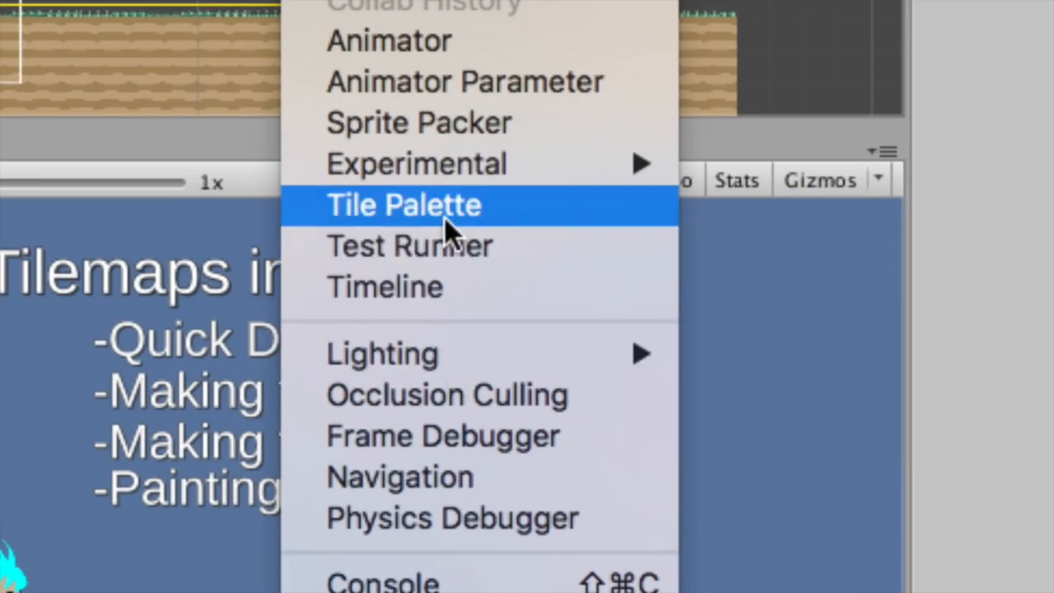
pyautogui.click(446, 218)
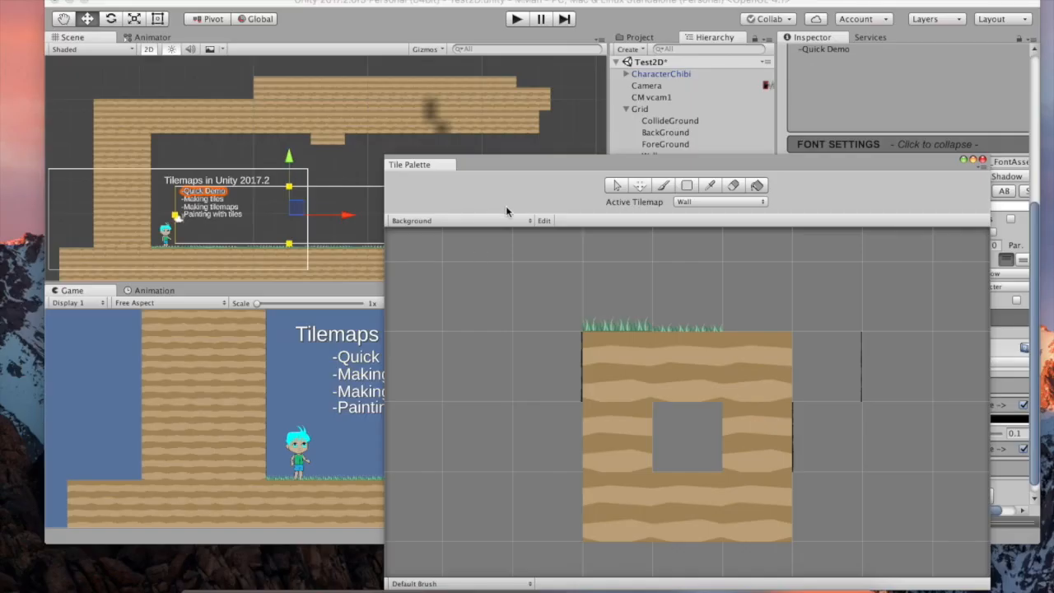
pyautogui.moveTo(549, 168); pyautogui.dragTo(486, 115)
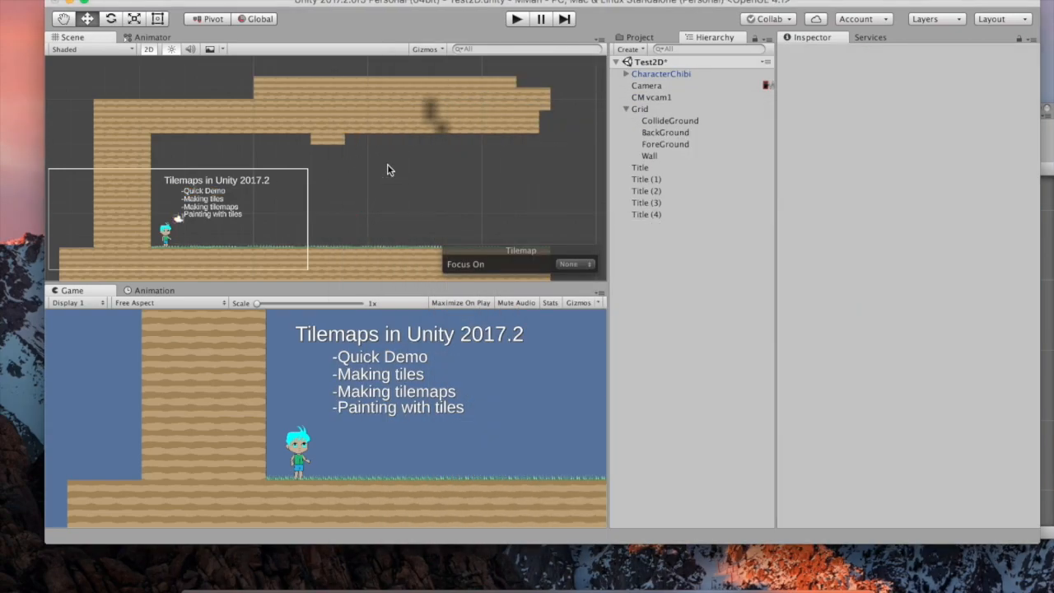
pyautogui.click(646, 120)
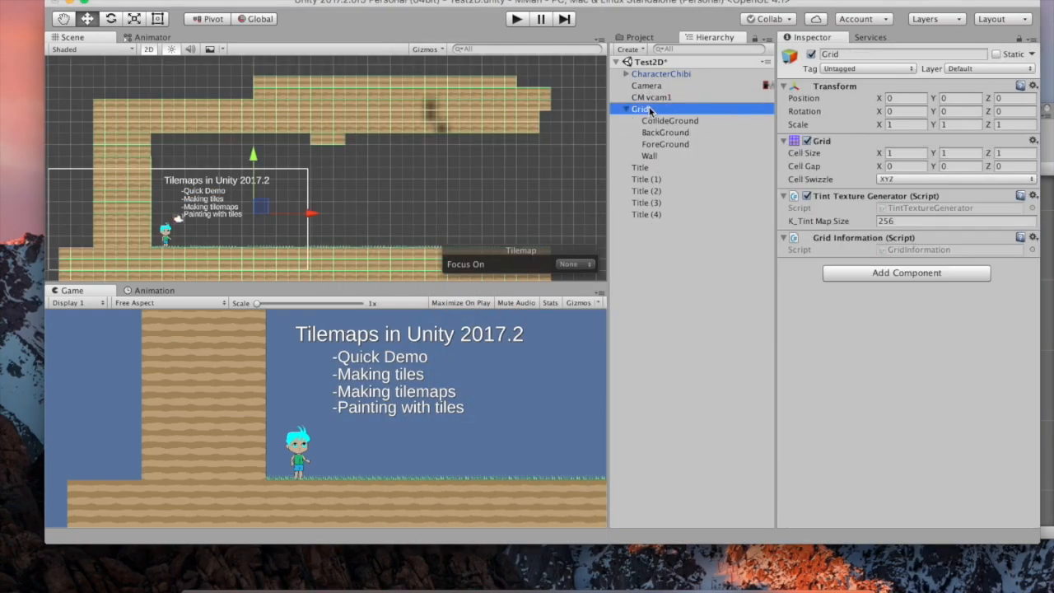
pyautogui.scroll(2, 237, 200)
pyautogui.scroll(1, 237, 200)
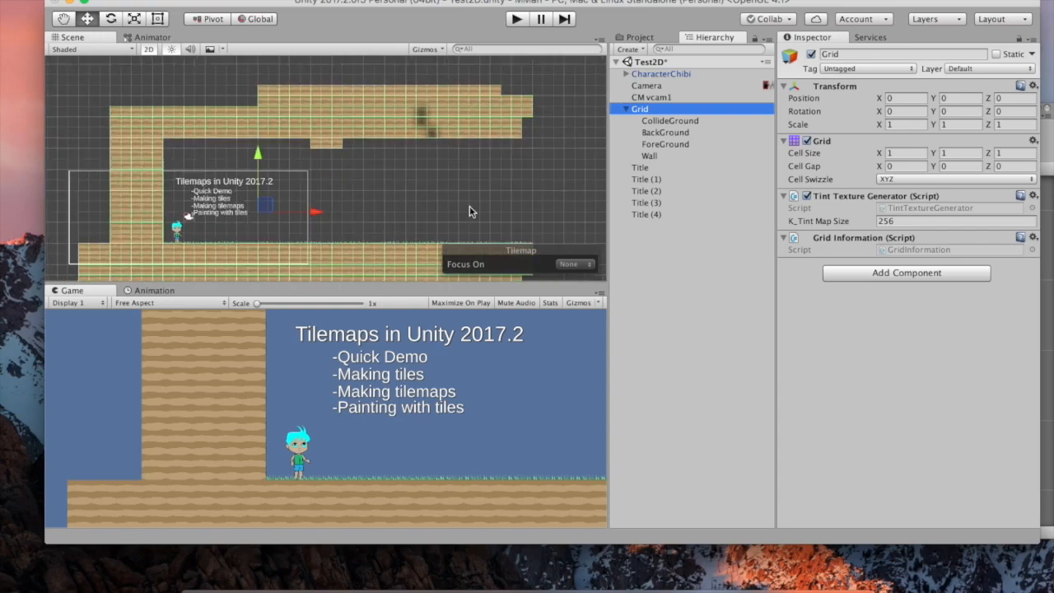
pyautogui.scroll(1, 272, 197)
pyautogui.scroll(1, 271, 197)
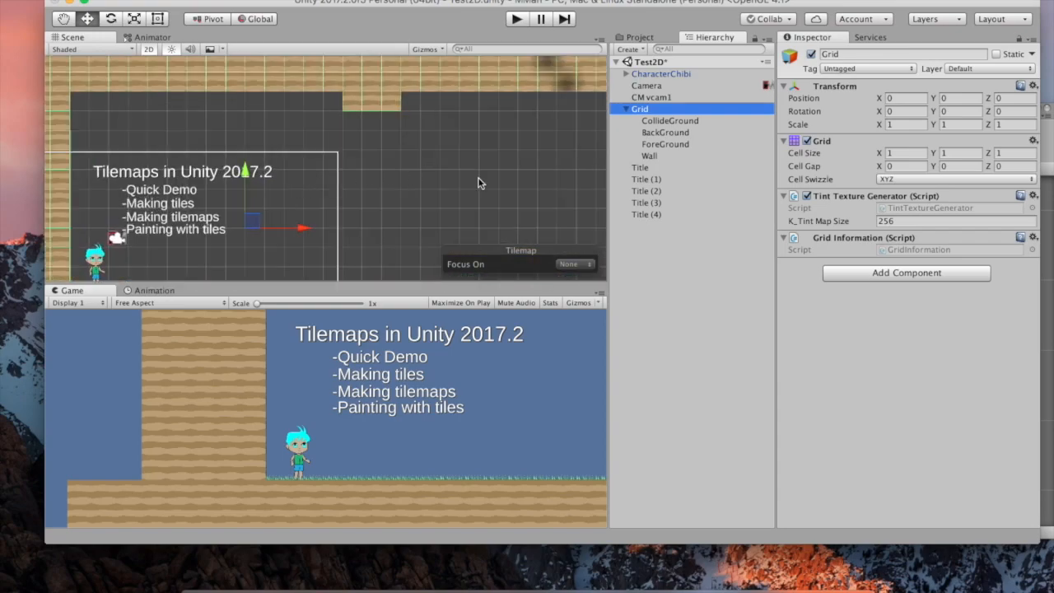
# Dock the Tile Palette into the editor layout beside the Animation tab
pyautogui.moveTo(655, 6); pyautogui.dragTo(590, 22)
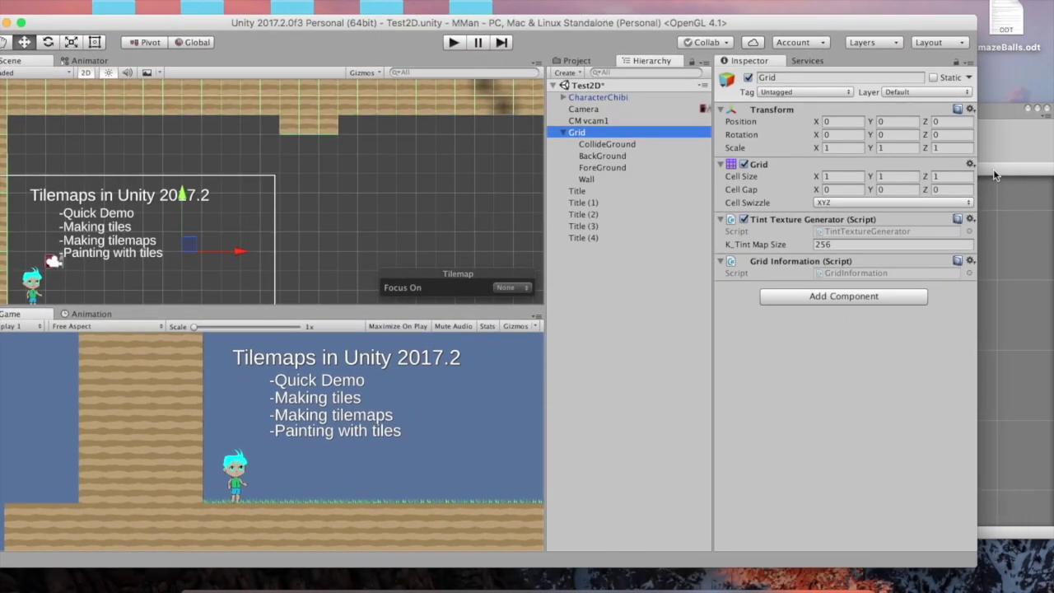
pyautogui.click(993, 168)
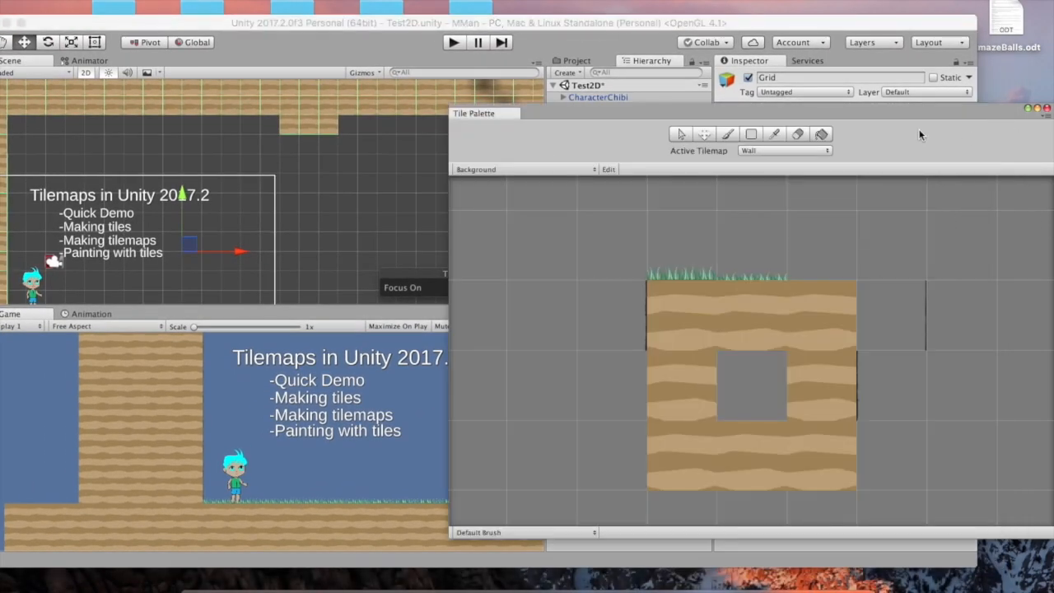
pyautogui.moveTo(475, 112); pyautogui.dragTo(147, 314)
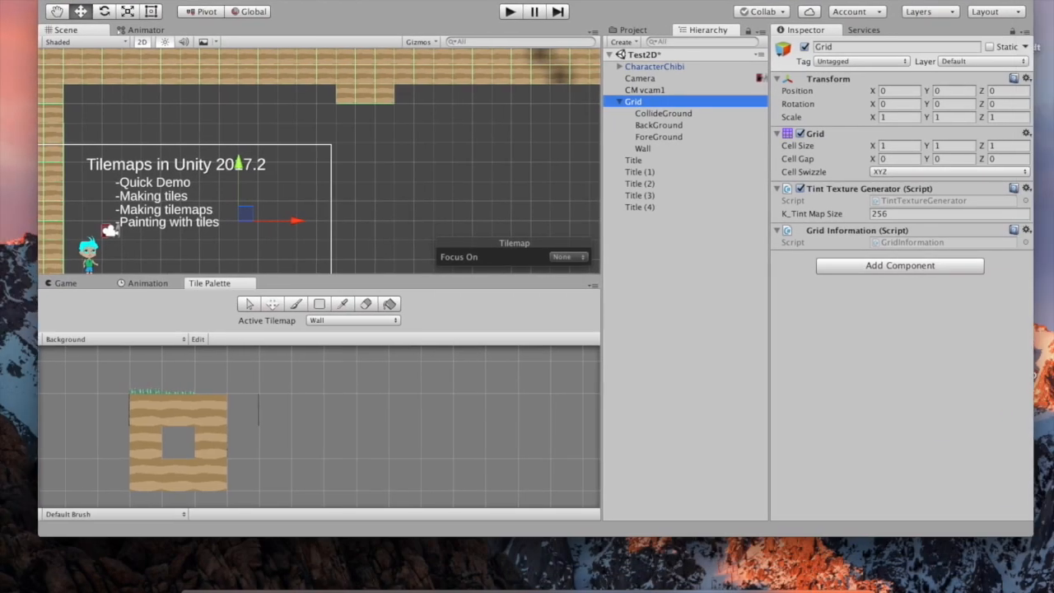
pyautogui.moveTo(256, 23); pyautogui.dragTo(294, 18)
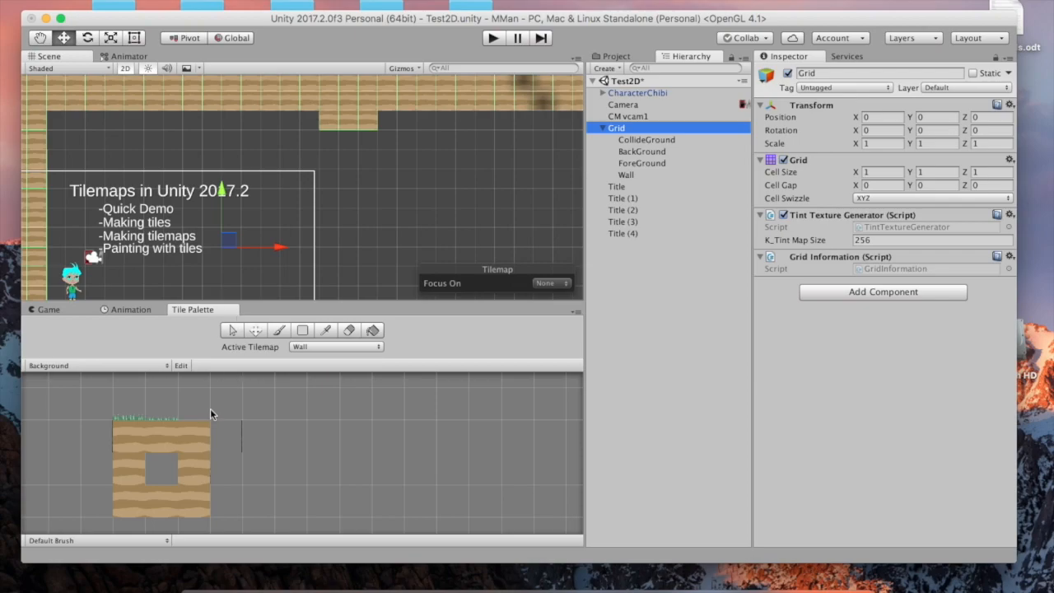
pyautogui.click(346, 347)
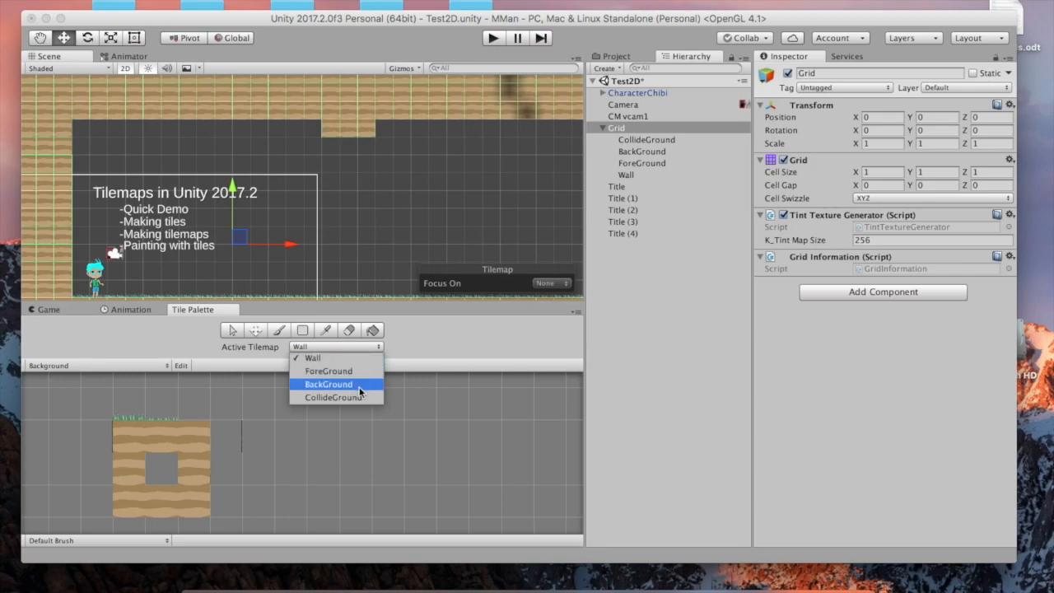
# With CollideGround as active tilemap, paint a two-column brick block using the brick tile
pyautogui.click(333, 397)
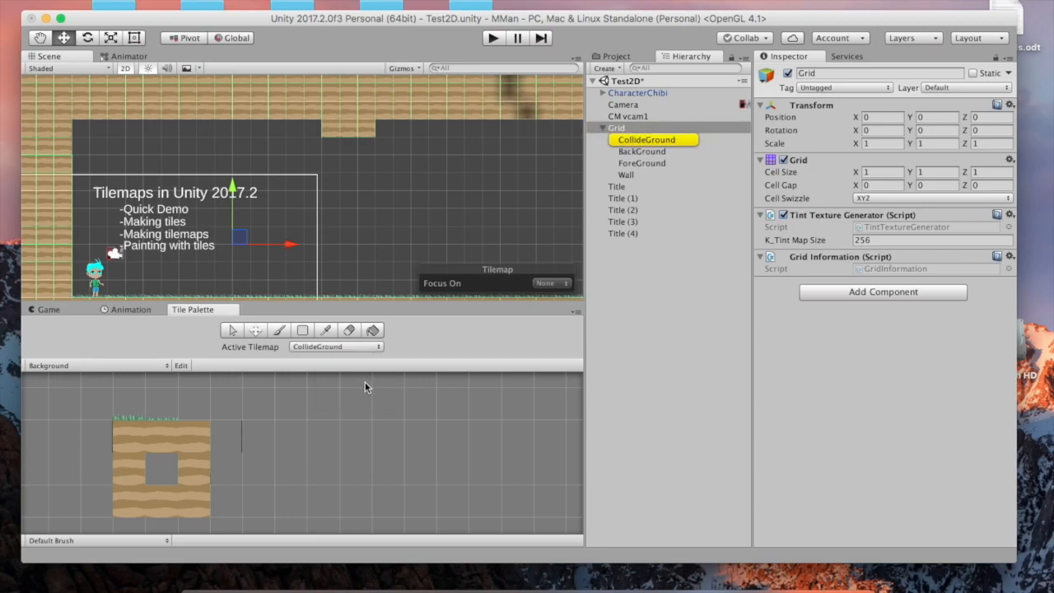
pyautogui.click(192, 474)
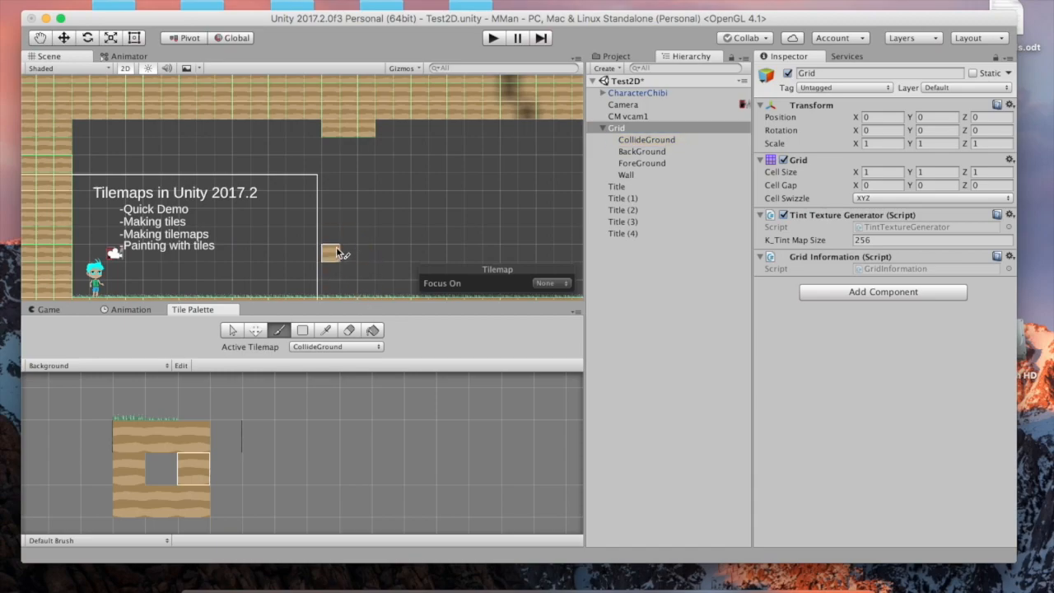
pyautogui.moveTo(336, 264)
pyautogui.mouseDown()
pyautogui.moveTo(356, 244)
pyautogui.moveTo(384, 248)
pyautogui.mouseUp()
pyautogui.click(384, 230)
pyautogui.scroll(1, 412, 251)
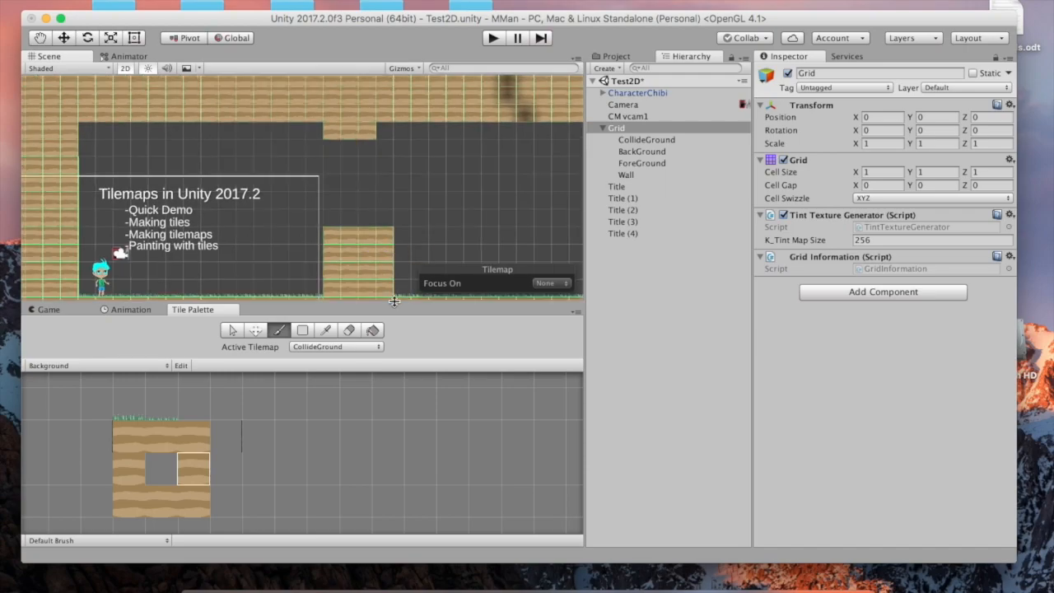
pyautogui.scroll(-2, 450, 243)
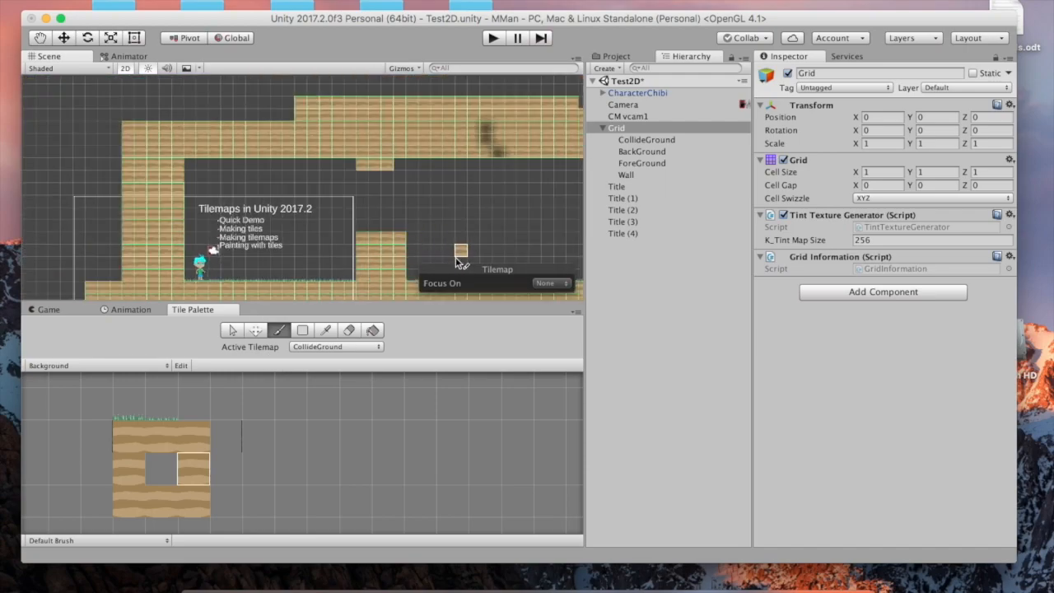
# Paint a tall vertical brick column and a raised brick block on the platform
pyautogui.moveTo(473, 227); pyautogui.dragTo(473, 267)
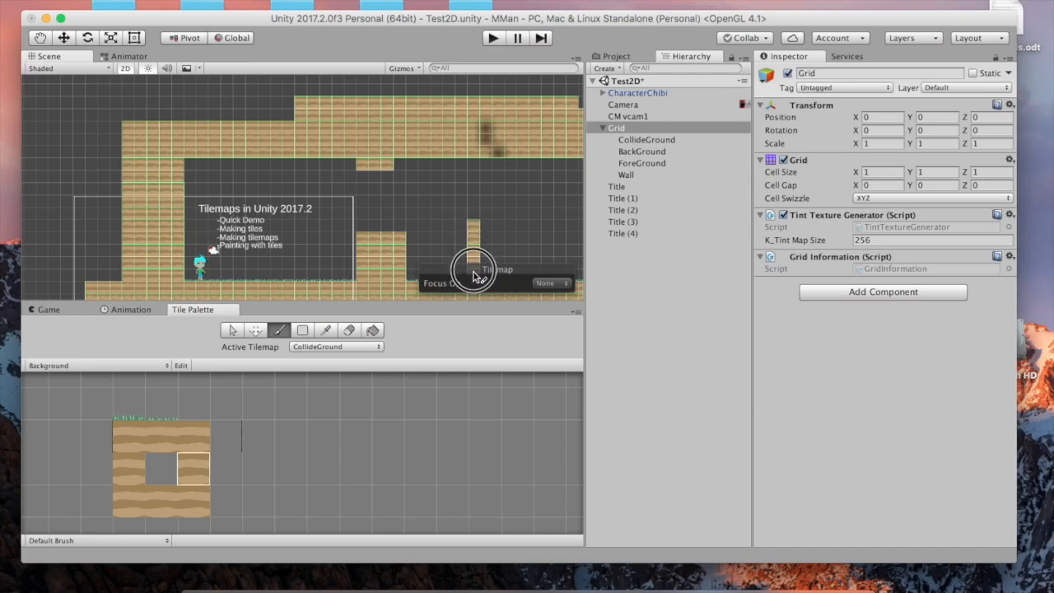
pyautogui.click(494, 270)
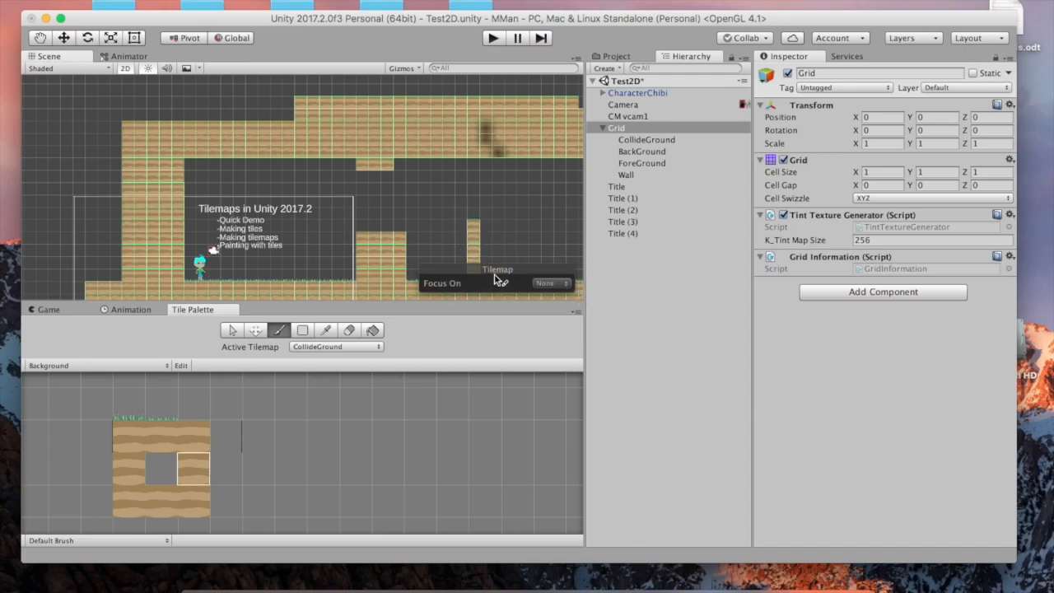
pyautogui.click(564, 308)
pyautogui.scroll(-2, 461, 231)
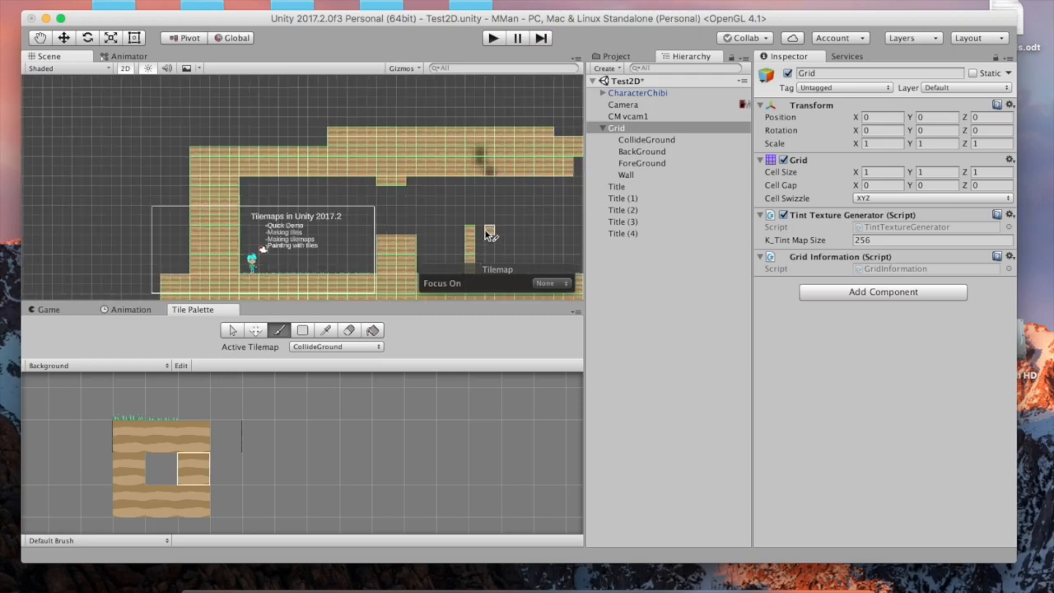
pyautogui.scroll(-2, 445, 222)
pyautogui.scroll(-1, 437, 189)
pyautogui.scroll(1, 434, 177)
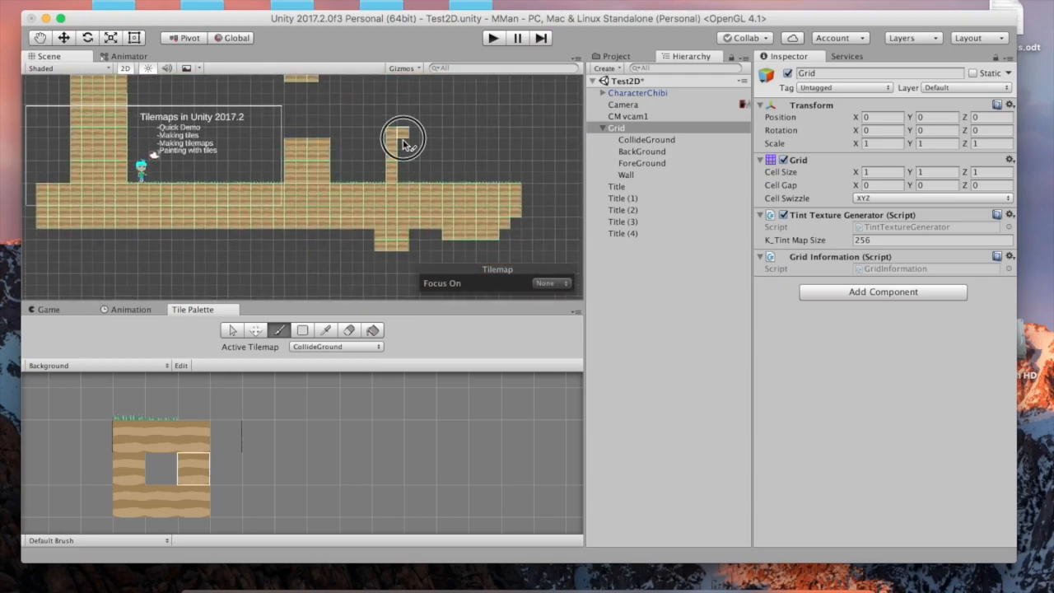
pyautogui.moveTo(416, 156)
pyautogui.mouseDown()
pyautogui.moveTo(418, 175)
pyautogui.moveTo(409, 165)
pyautogui.moveTo(435, 138)
pyautogui.mouseUp()
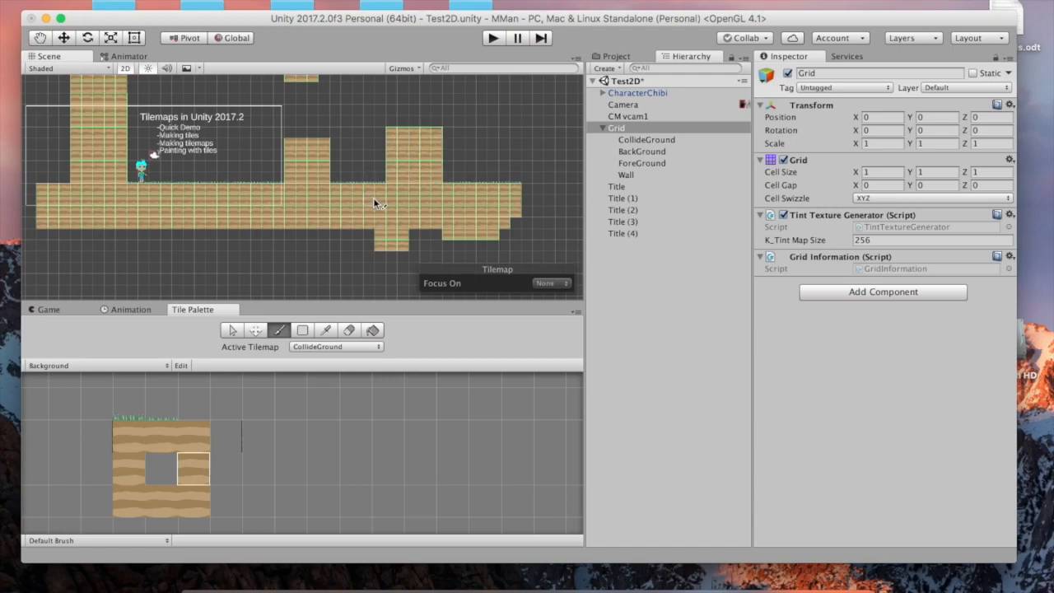
# Make Wall the active tilemap, choose an empty palette cell as brush, and start the game preview
pyautogui.click(336, 346)
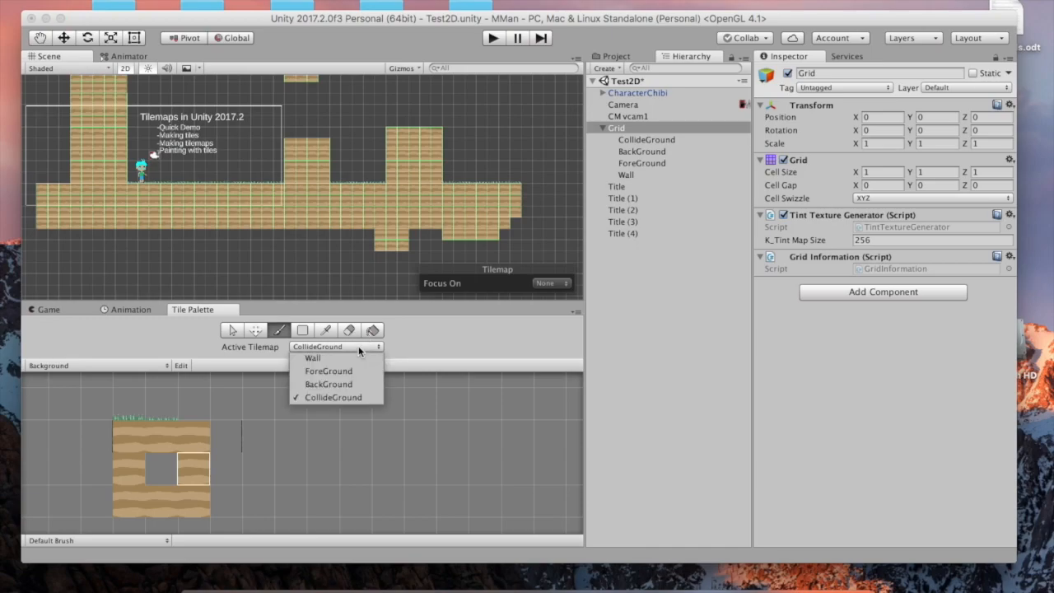
pyautogui.click(329, 359)
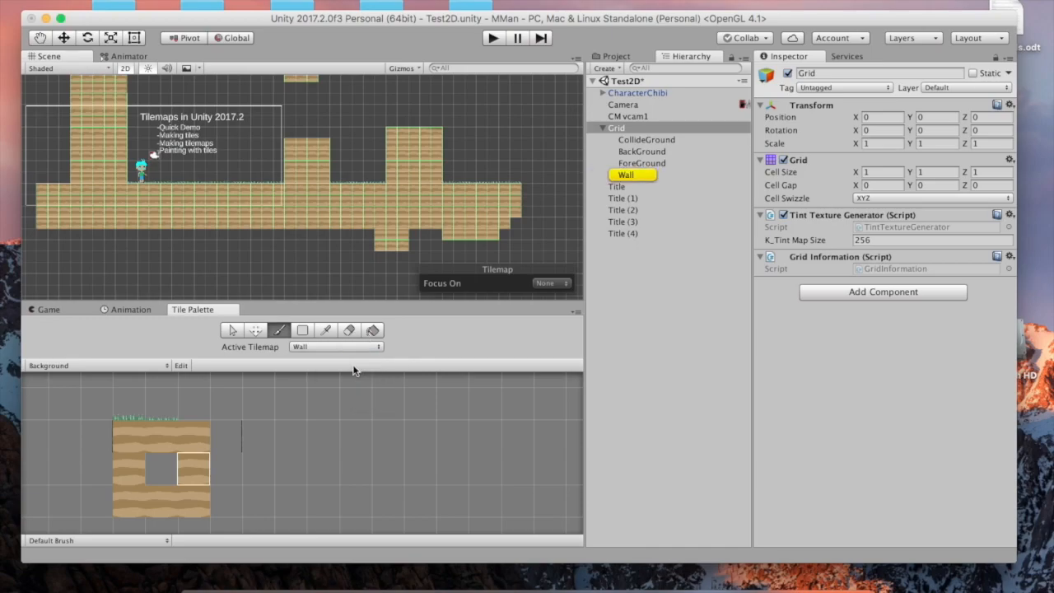
pyautogui.click(98, 438)
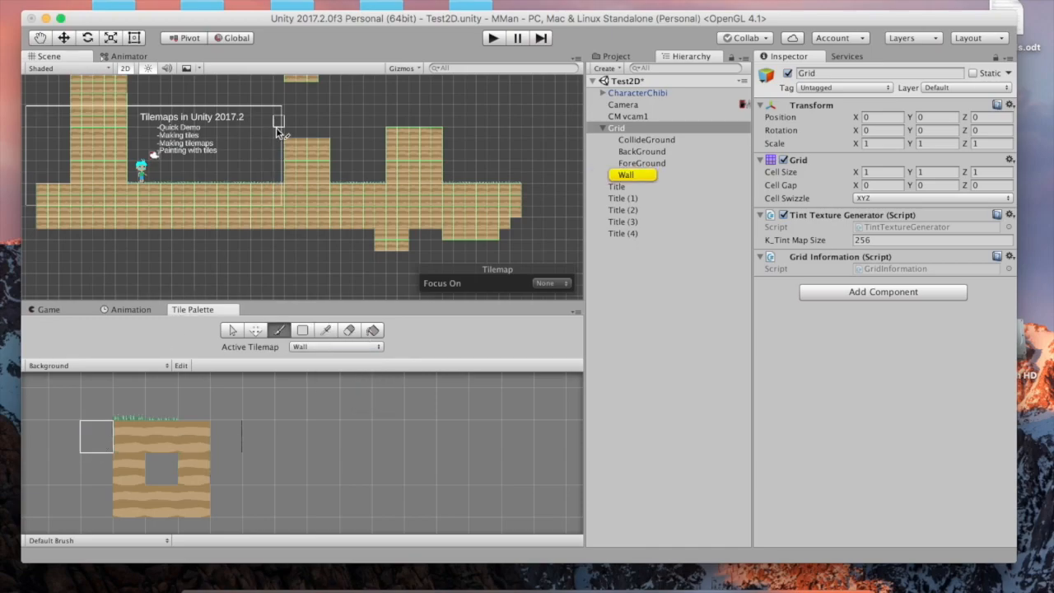
pyautogui.scroll(3, 271, 157)
pyautogui.scroll(2, 271, 157)
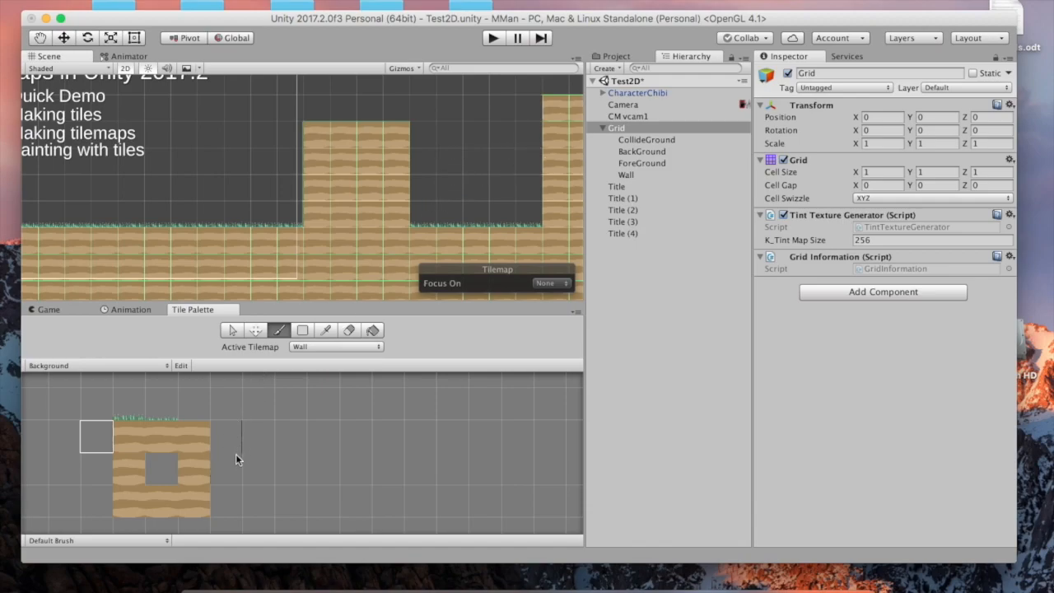
pyautogui.scroll(3, 94, 447)
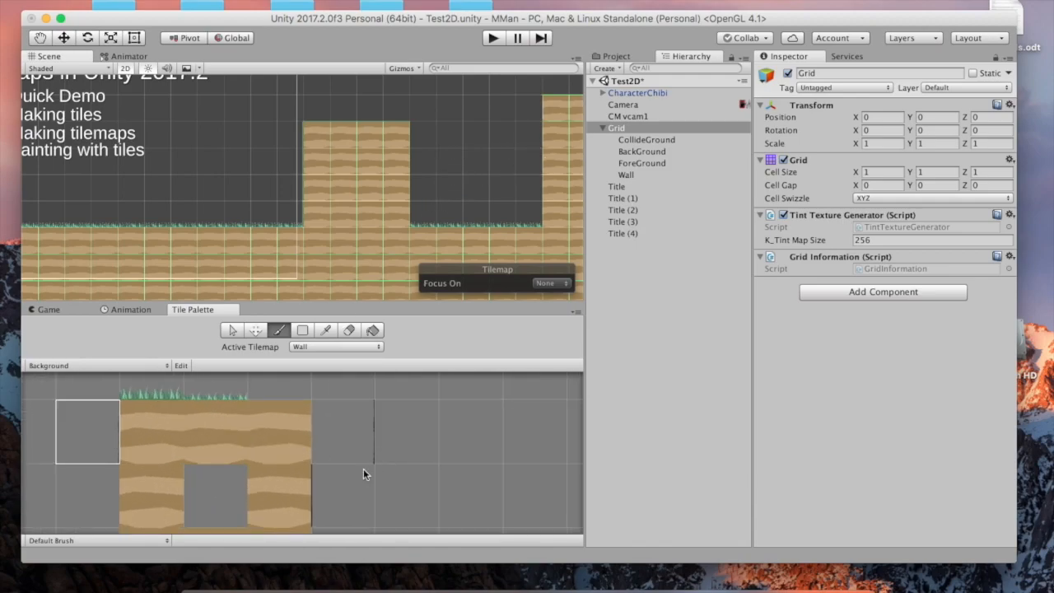
pyautogui.click(343, 495)
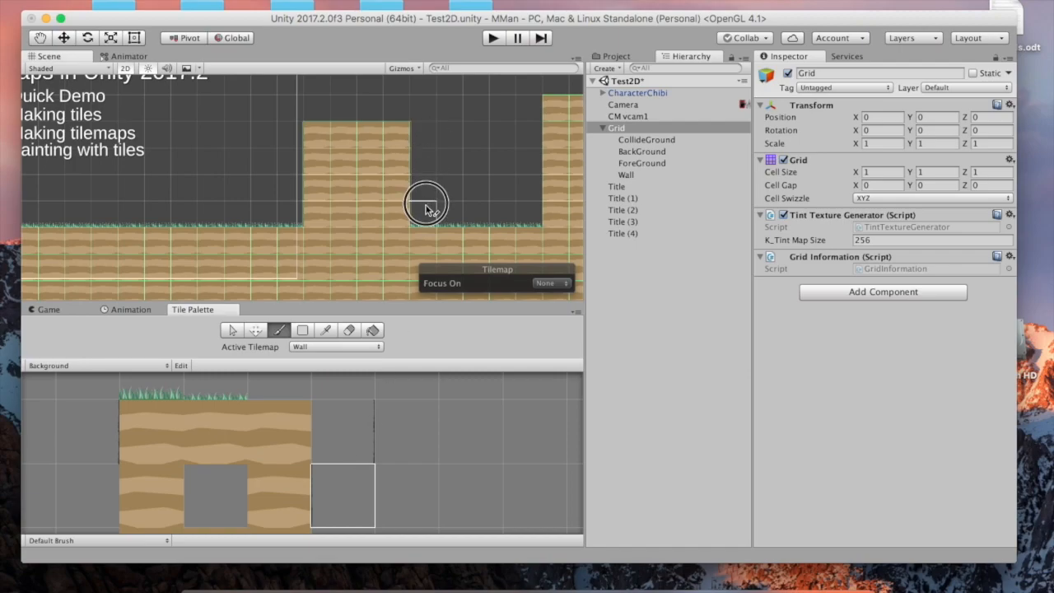
pyautogui.click(495, 38)
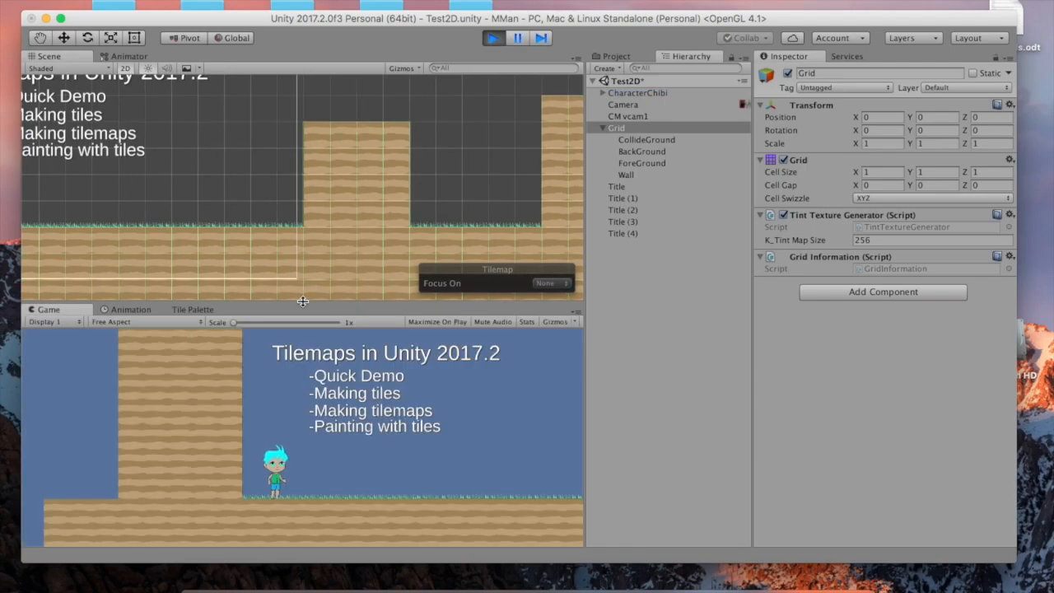
# Enlarge the Game view and run and jump the character left and right onto the platforms
pyautogui.moveTo(313, 301); pyautogui.dragTo(313, 211)
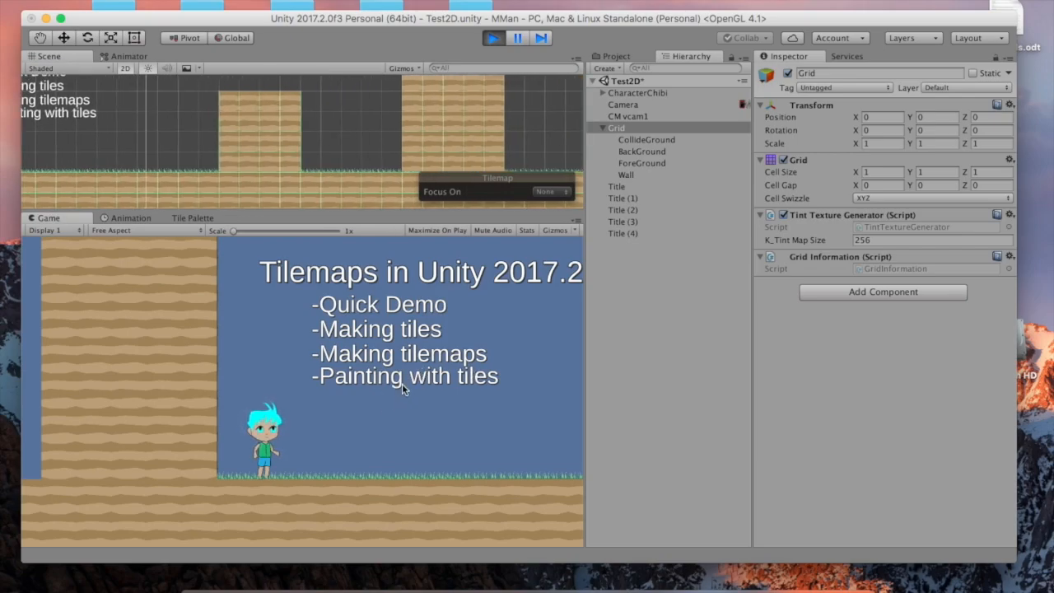
pyautogui.press('Right')
pyautogui.press('Right')
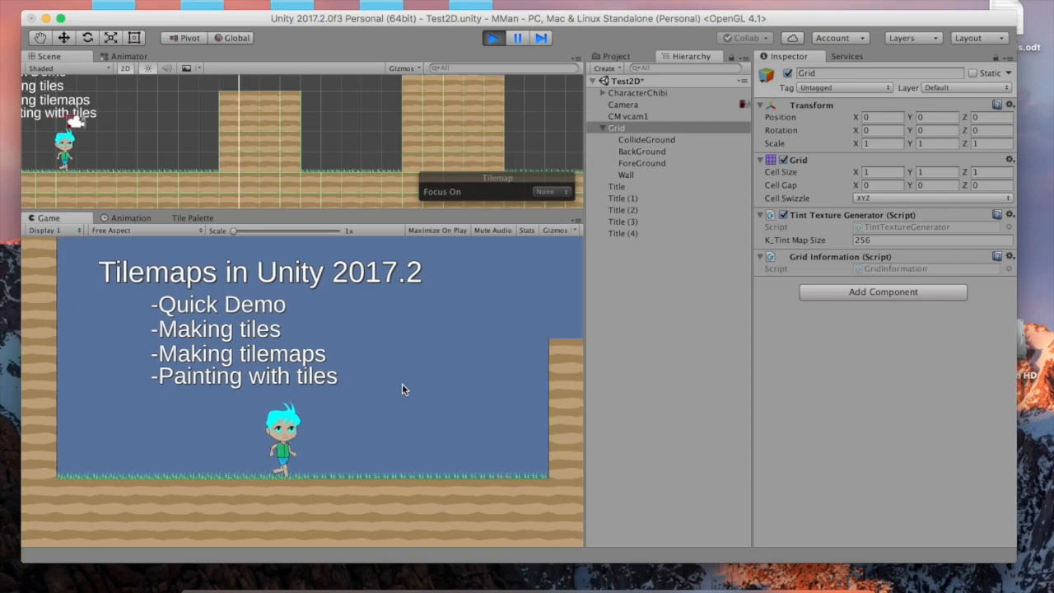
pyautogui.press('Left')
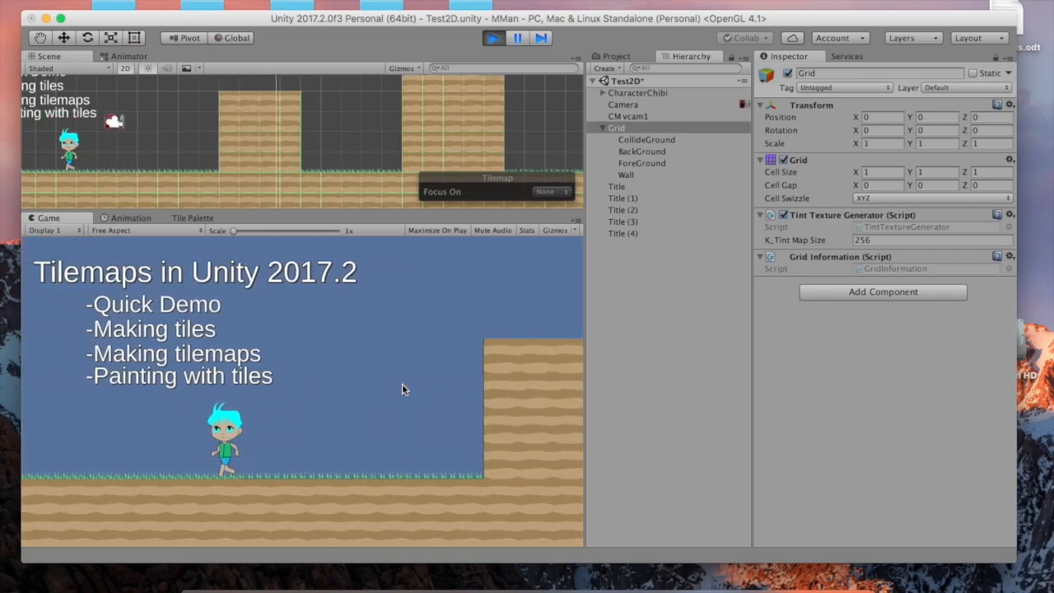
pyautogui.press('Right')
pyautogui.press('space')
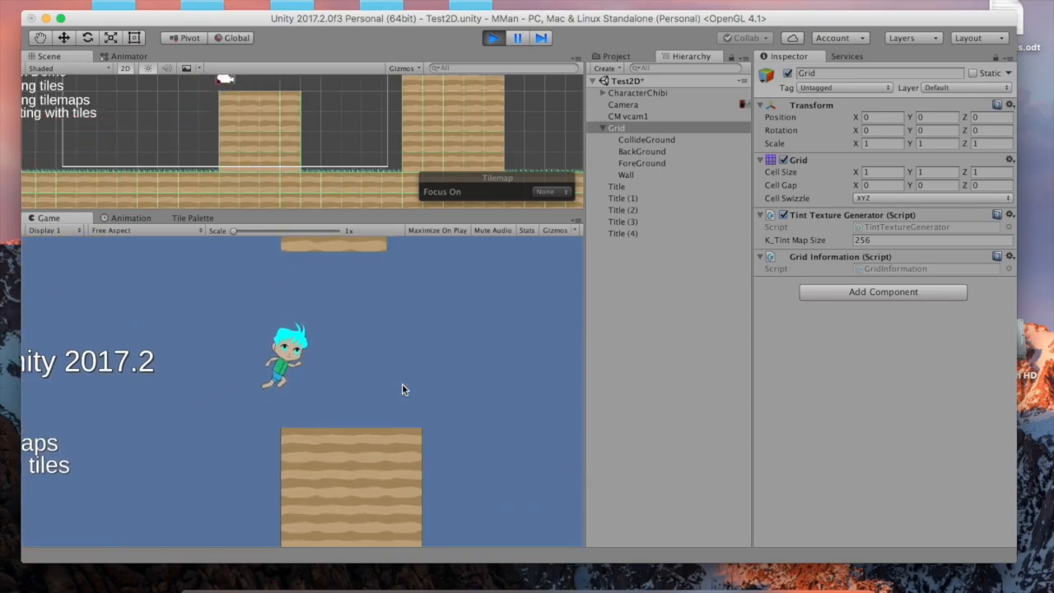
pyautogui.press('Left')
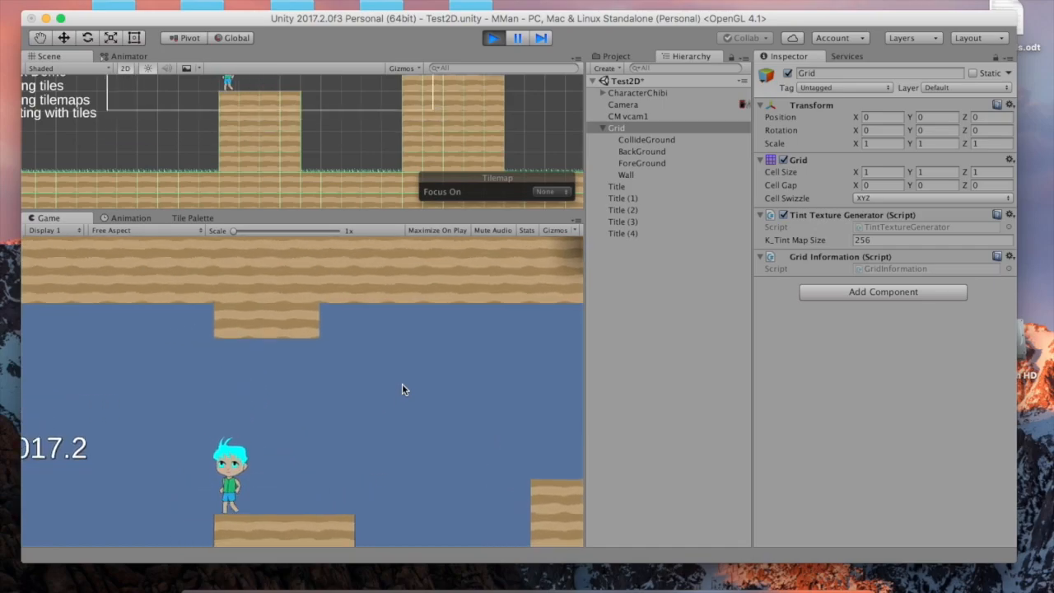
pyautogui.press('space')
pyautogui.press('Right')
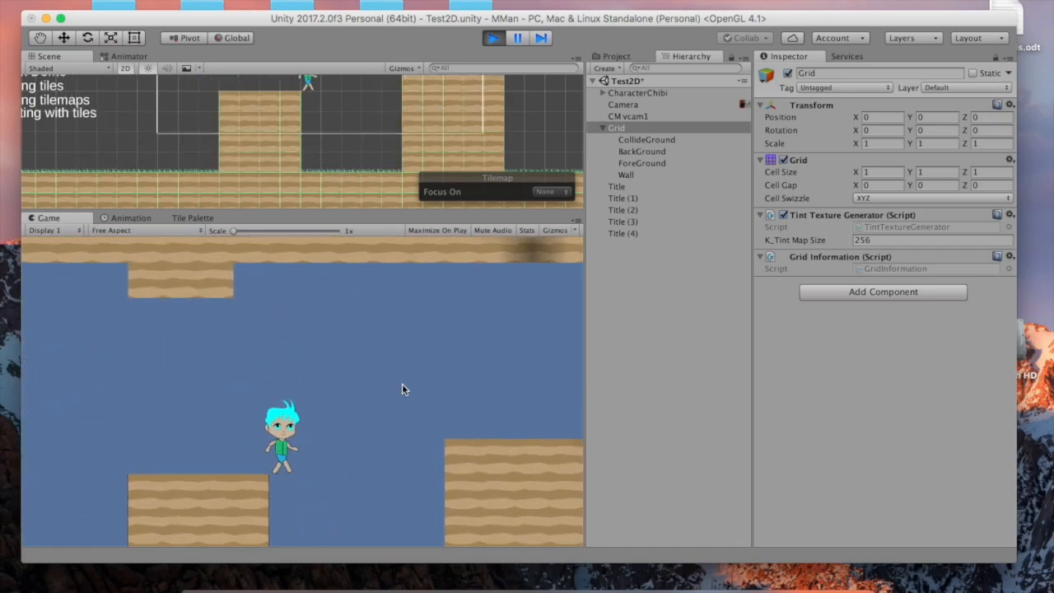
pyautogui.press('space')
# Jump between platforms, reach the tall platform, drop down and steer back to the title area
pyautogui.press('Right')
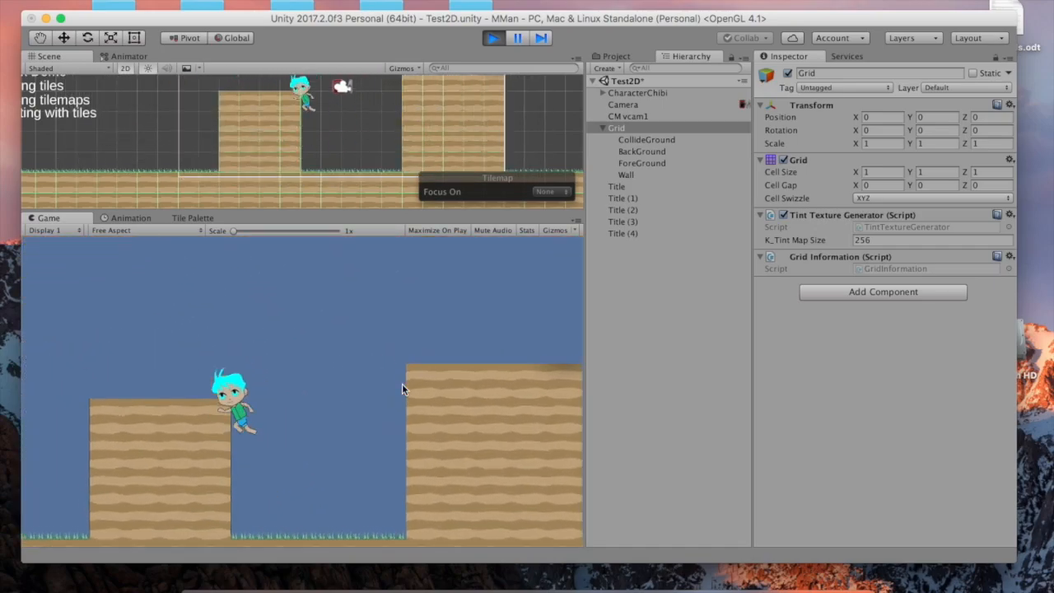
pyautogui.press('space')
pyautogui.press('space')
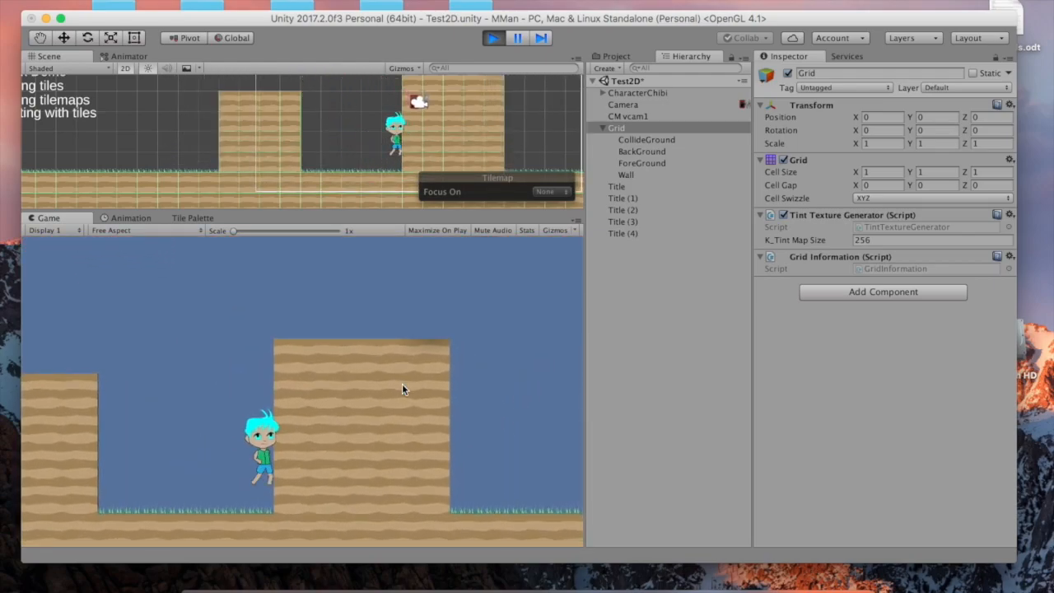
pyautogui.press('Right')
pyautogui.press('space')
pyautogui.press('Right')
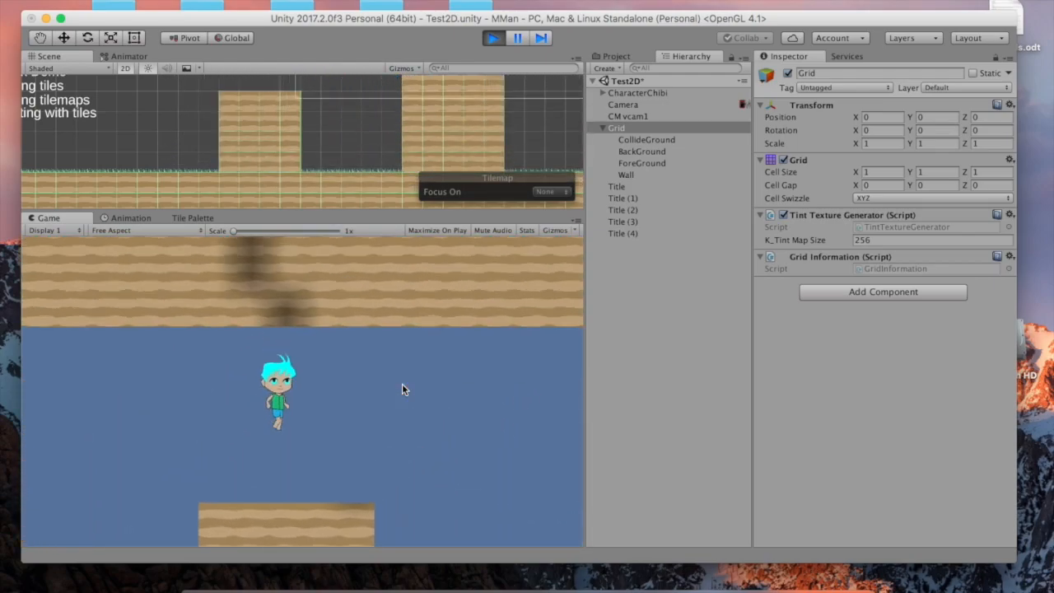
pyautogui.press('Right')
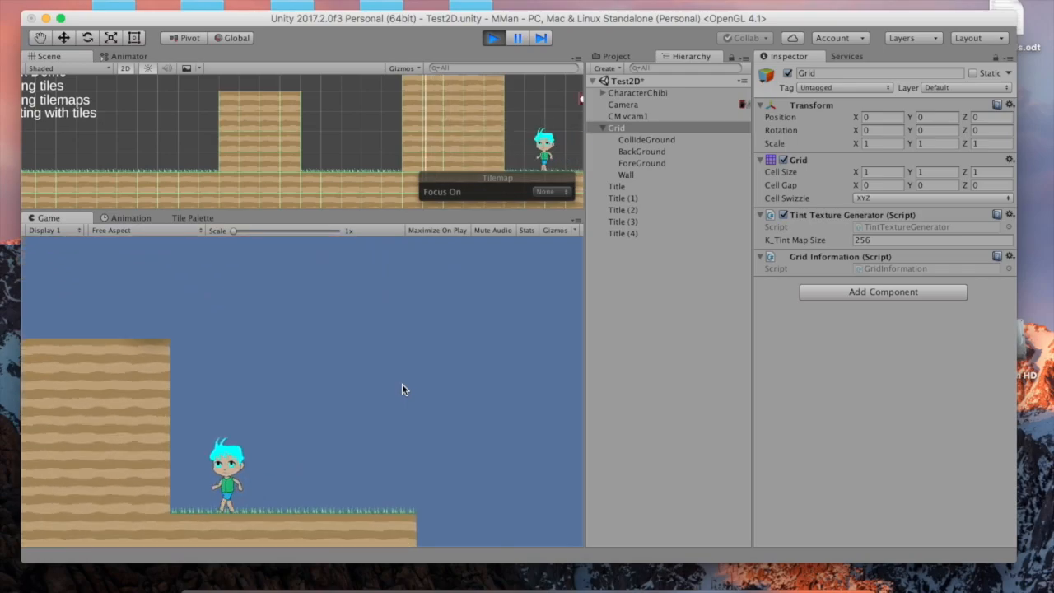
pyautogui.press('space')
pyautogui.press('Right')
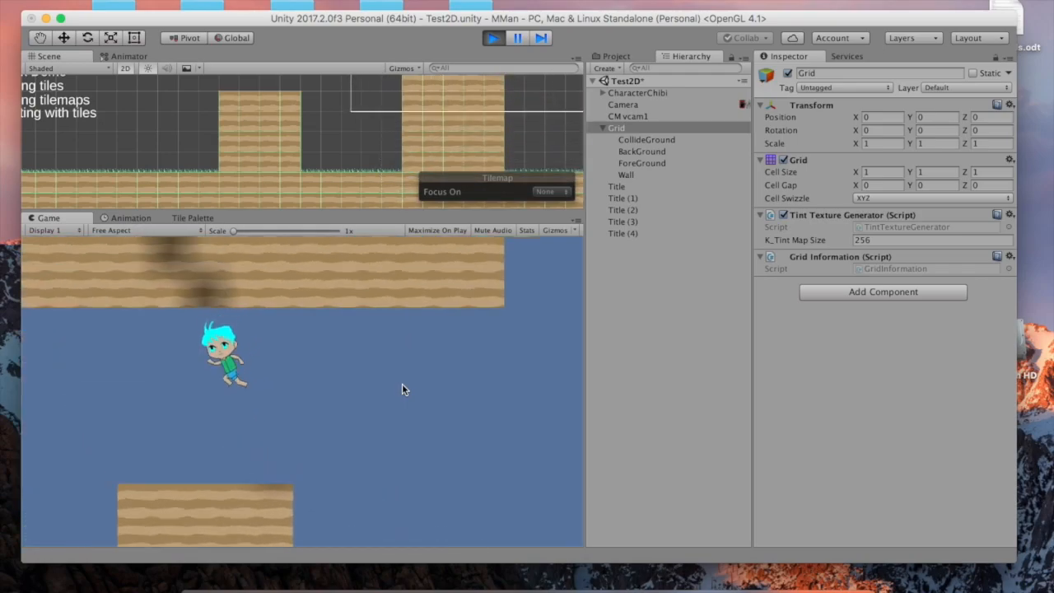
pyautogui.press('Left')
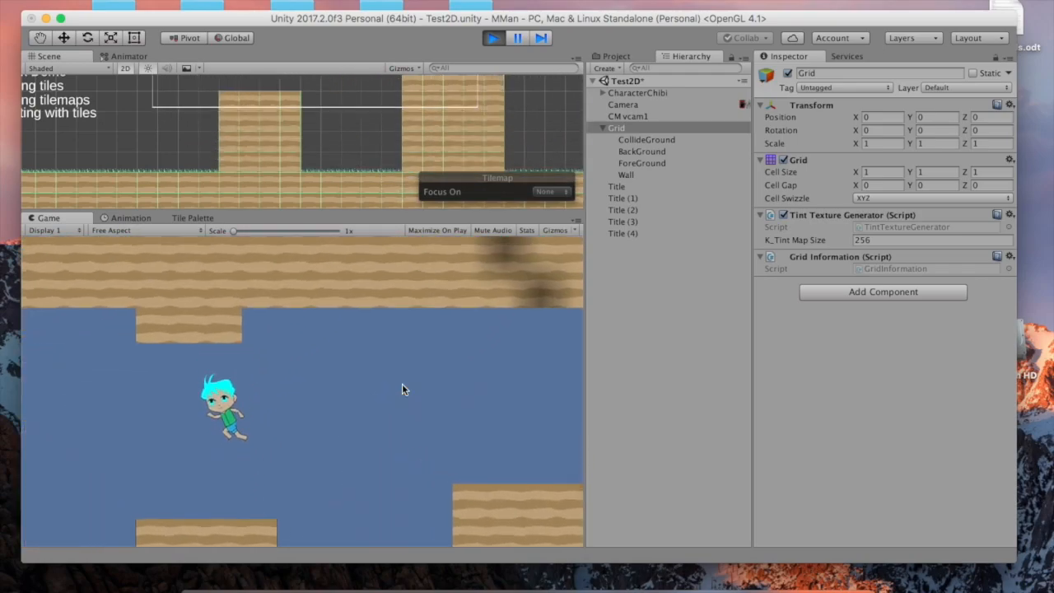
pyautogui.press('Left')
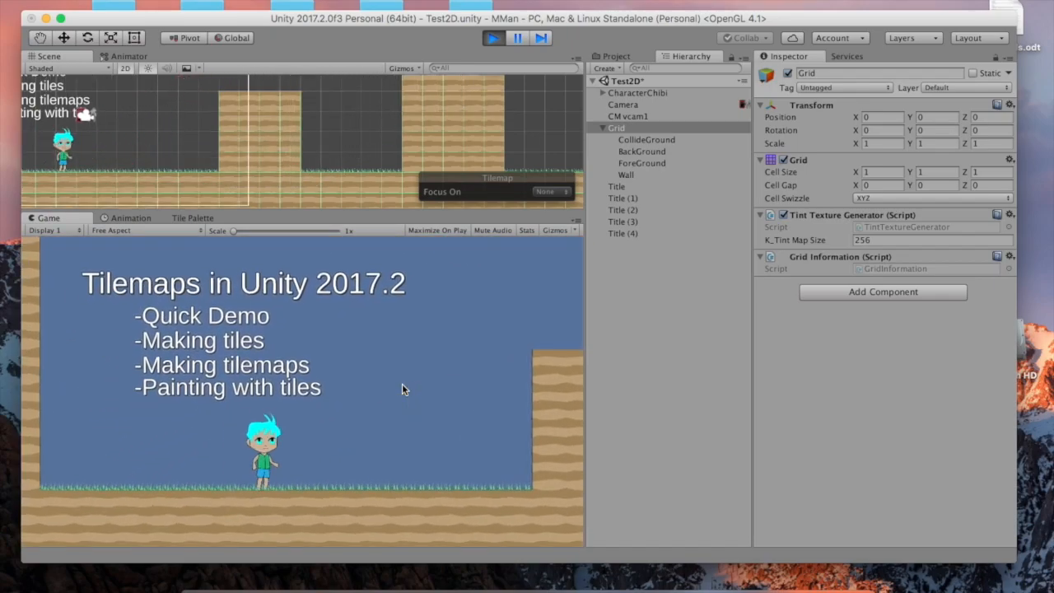
# Stop the running game and leave Unity for the image editing programs
pyautogui.click(491, 38)
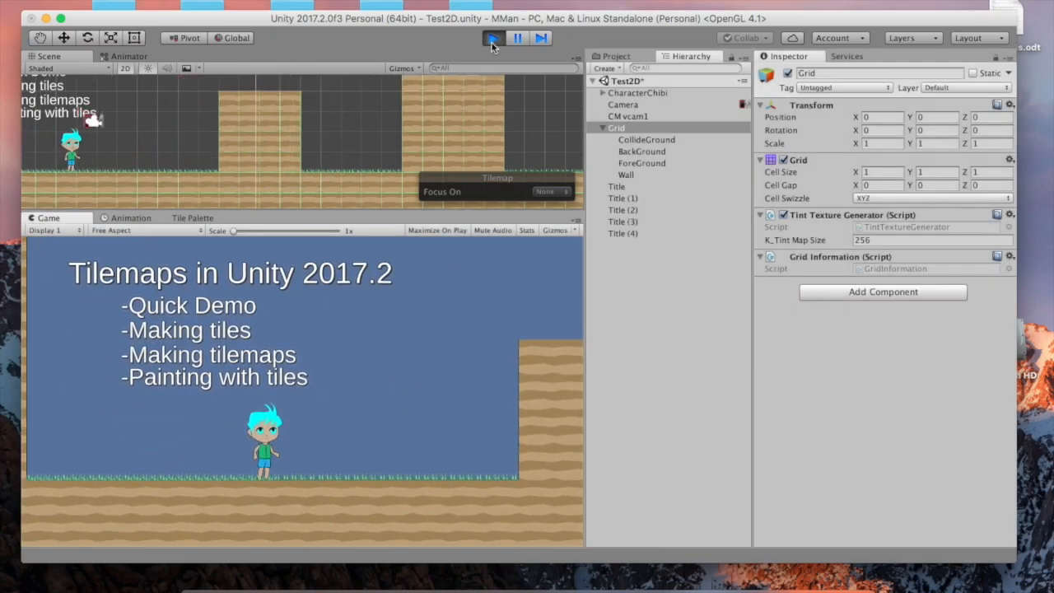
pyautogui.scroll(-1, 345, 366)
pyautogui.scroll(-1, 346, 367)
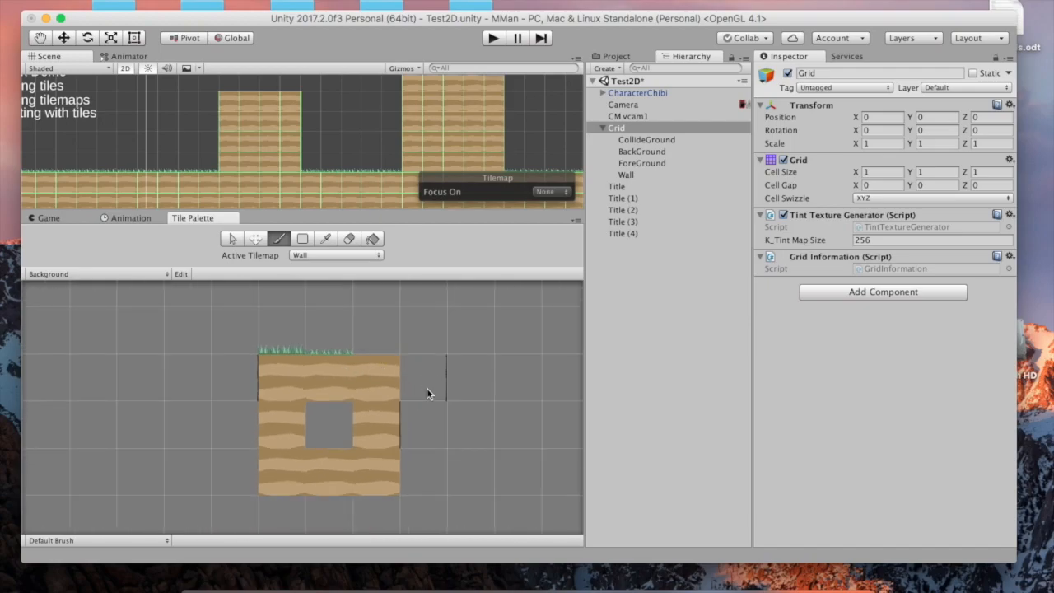
pyautogui.scroll(-1, 427, 389)
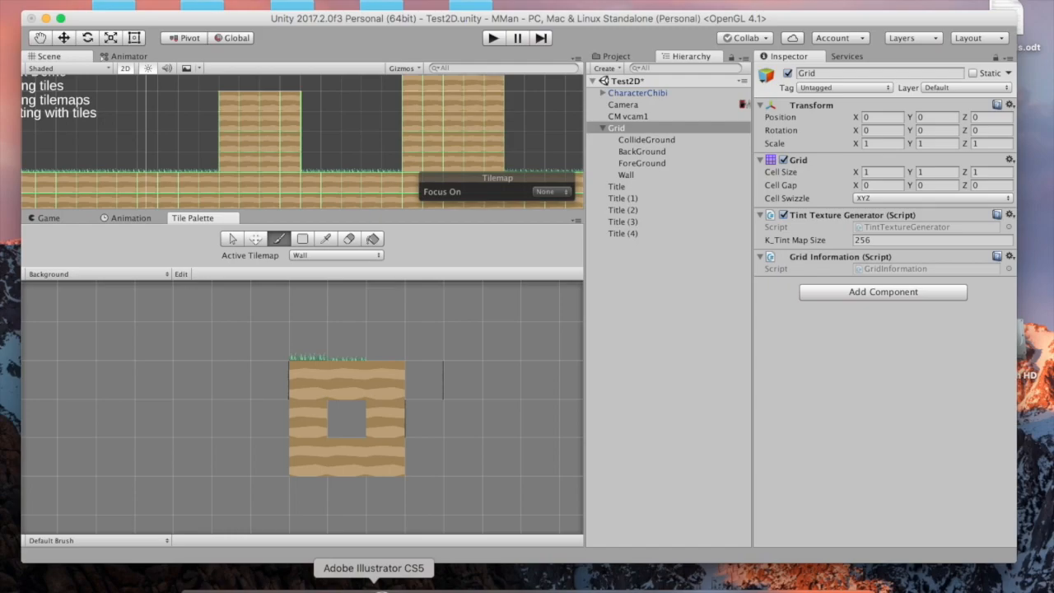
pyautogui.click(374, 587)
# Bring Photoshop CS5 forward, minimising the Illustrator document window on the way
pyautogui.click(449, 586)
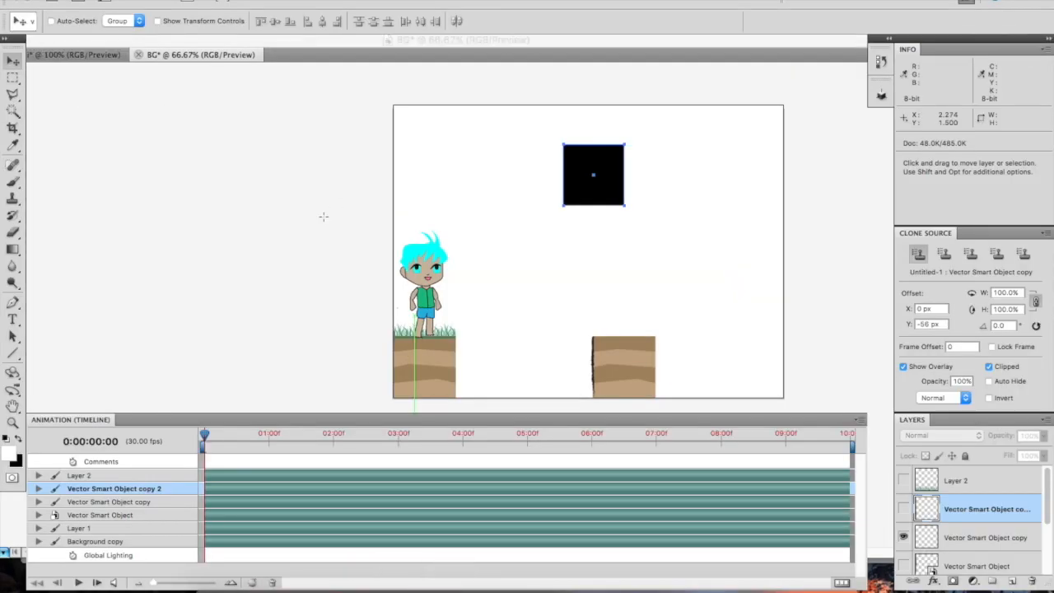
pyautogui.press('super+Tab')
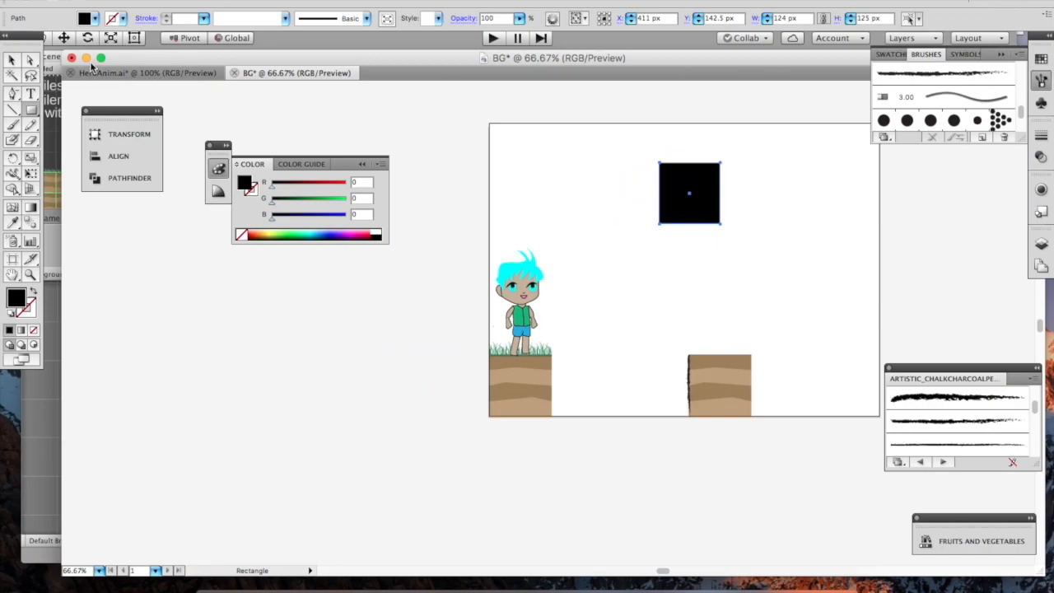
pyautogui.click(86, 57)
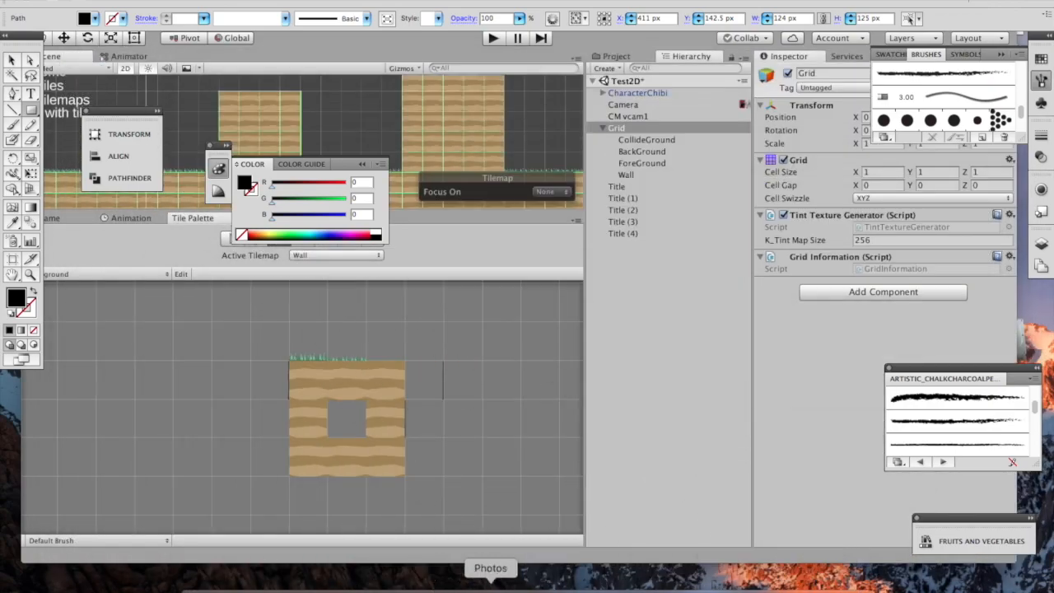
pyautogui.click(428, 581)
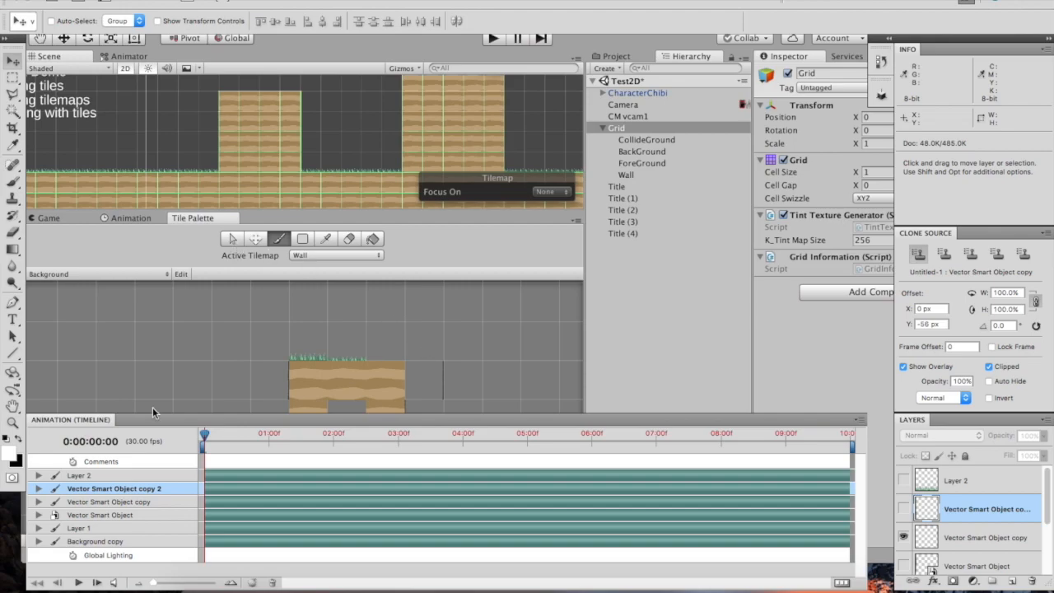
# Create a new 128×128-pixel document named TileFile, enlarge its window, and move on to the browser
pyautogui.click(111, 1)
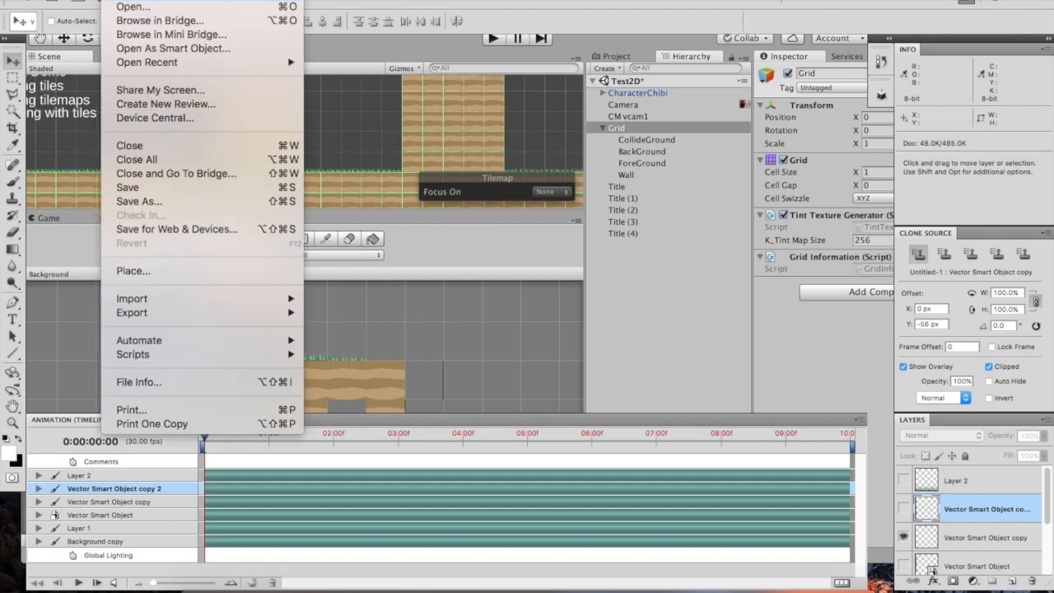
pyautogui.click(132, 7)
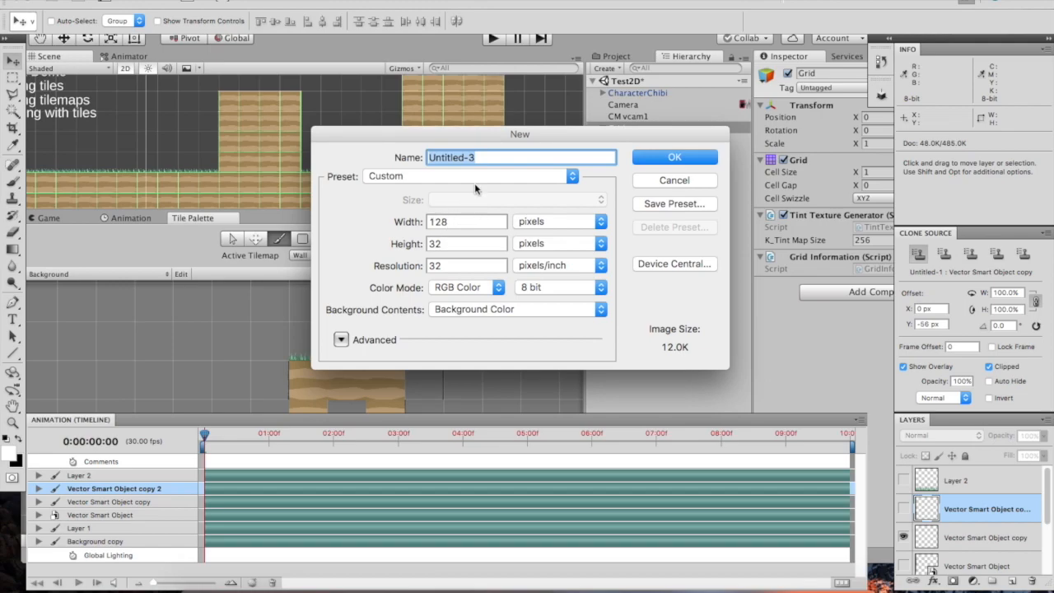
pyautogui.write('Til')
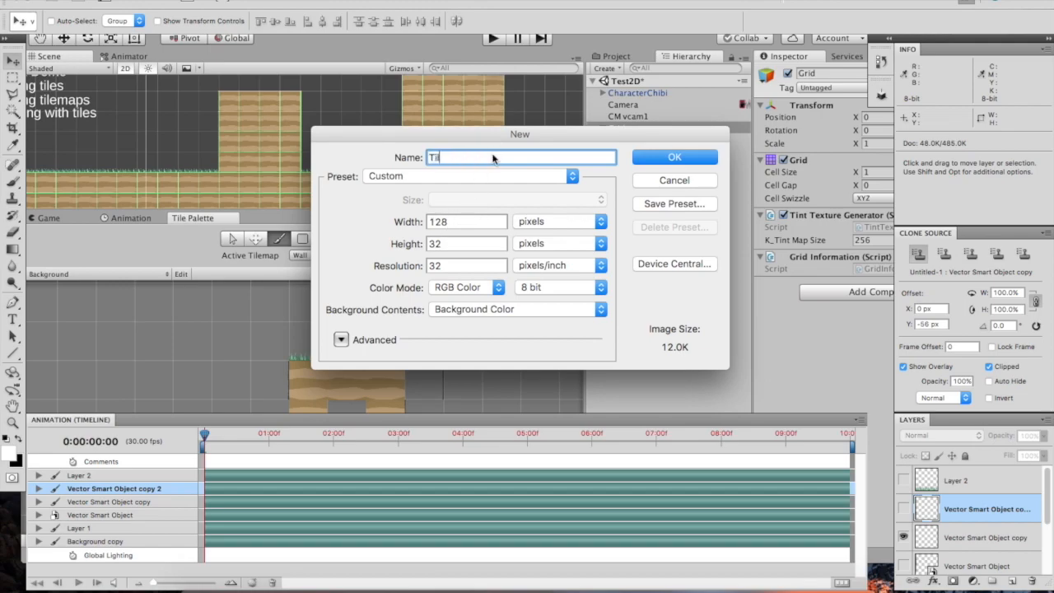
pyautogui.write('eFile')
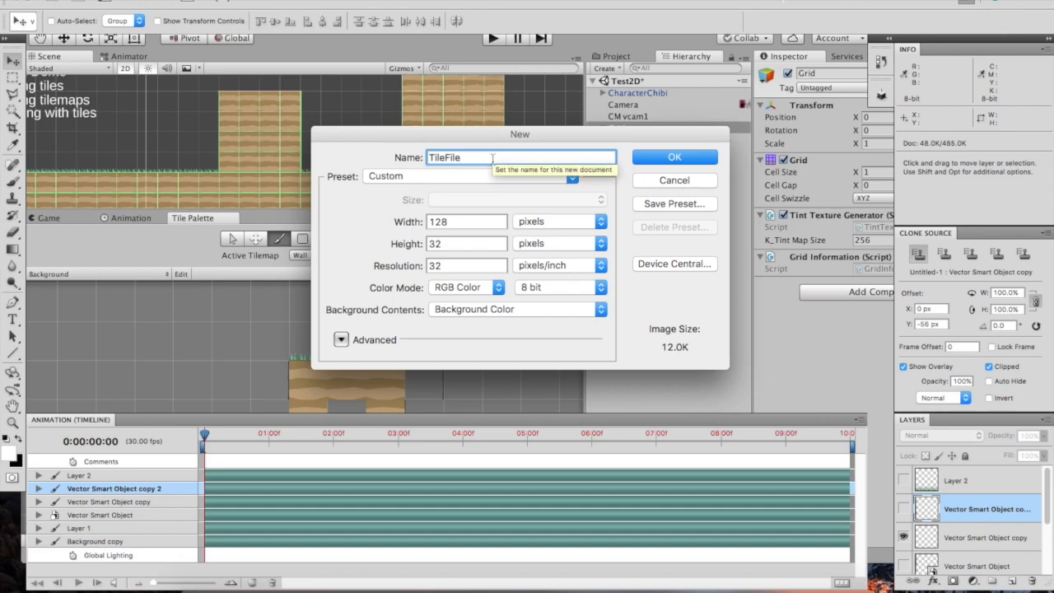
pyautogui.click(453, 244)
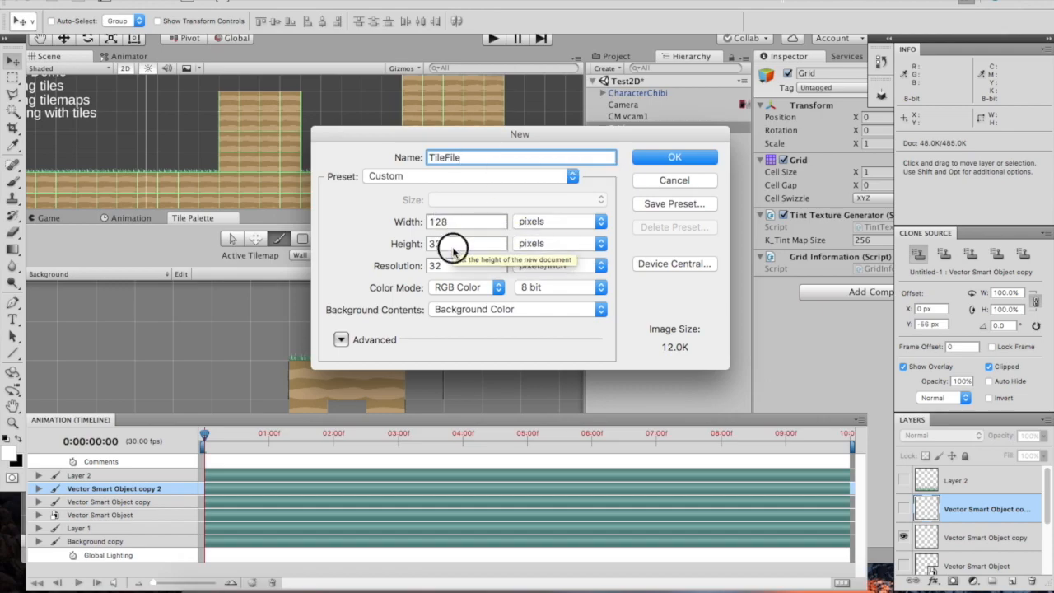
pyautogui.doubleClick(453, 244)
pyautogui.write('128')
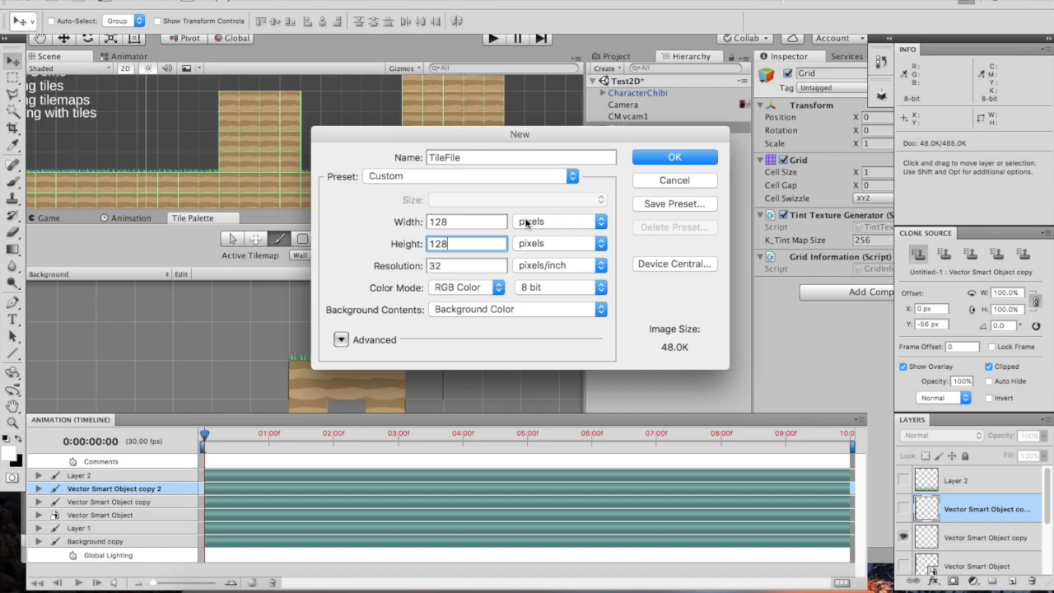
pyautogui.click(652, 156)
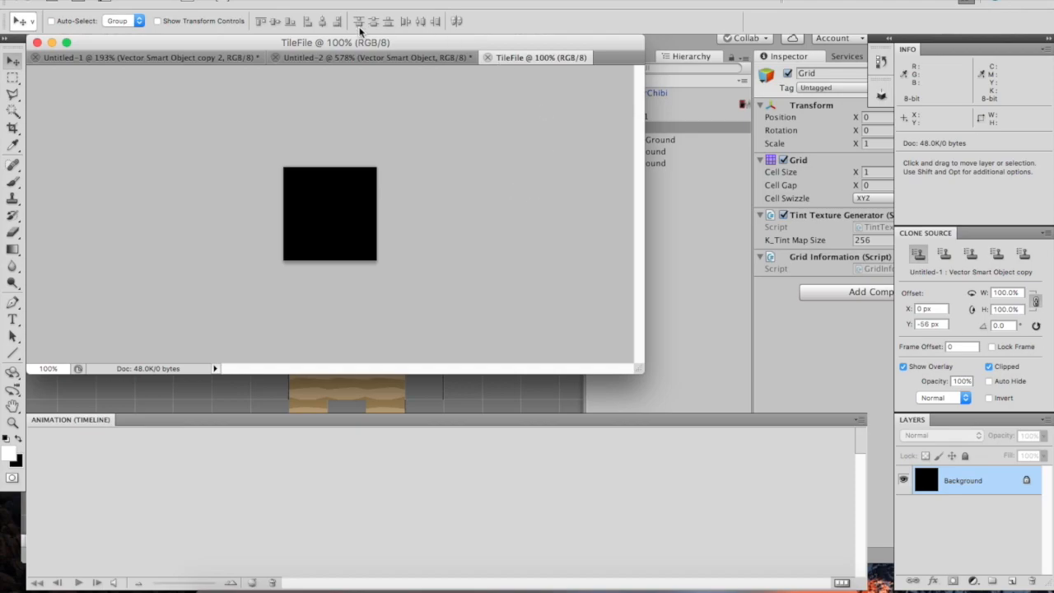
pyautogui.moveTo(636, 362); pyautogui.dragTo(744, 431)
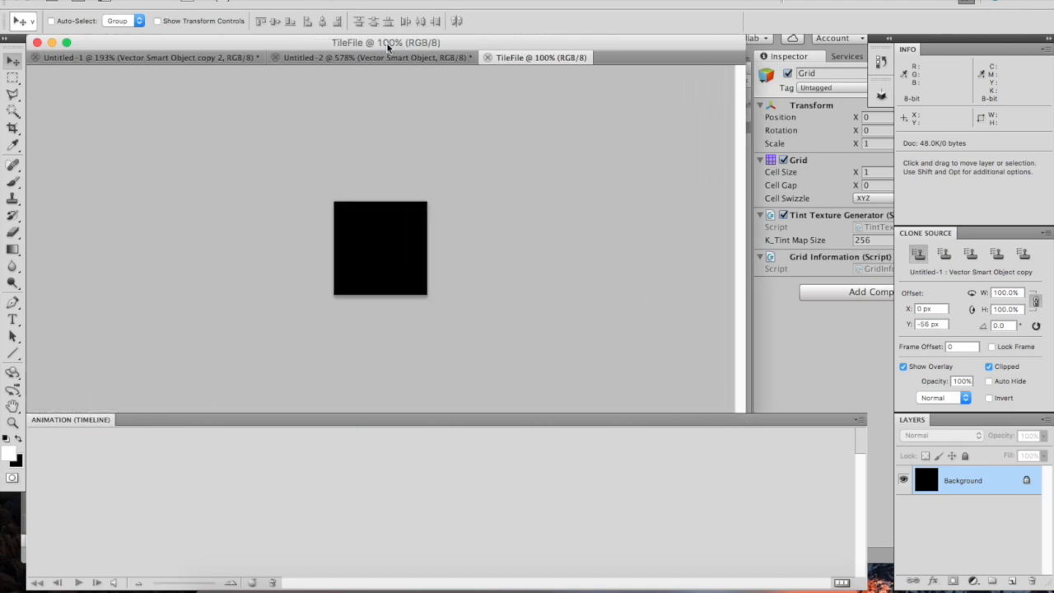
pyautogui.moveTo(389, 43)
pyautogui.mouseDown()
pyautogui.moveTo(491, 36)
pyautogui.moveTo(411, 42)
pyautogui.mouseUp()
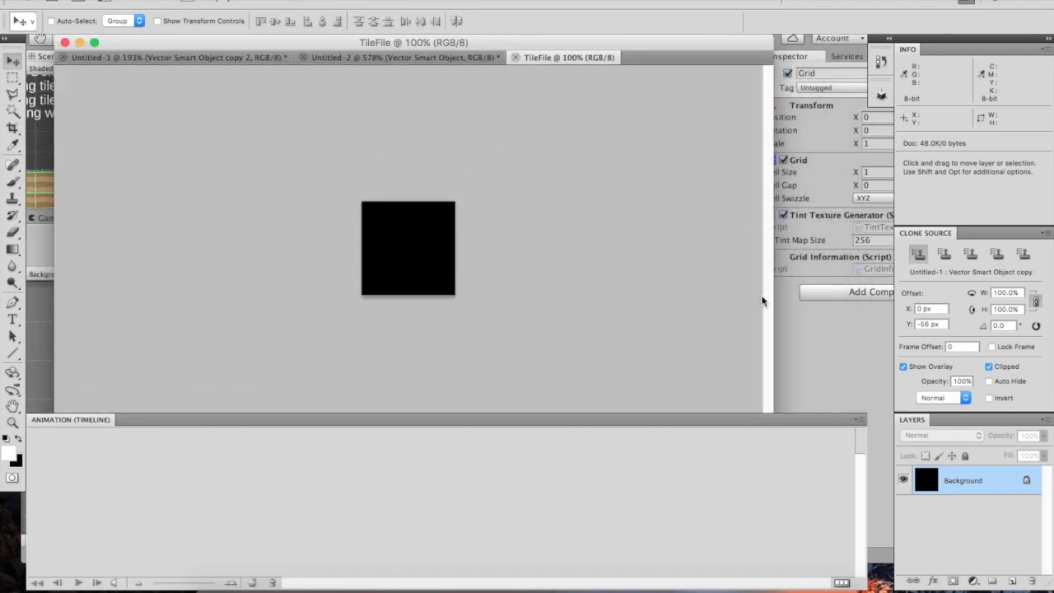
pyautogui.press('super+Tab')
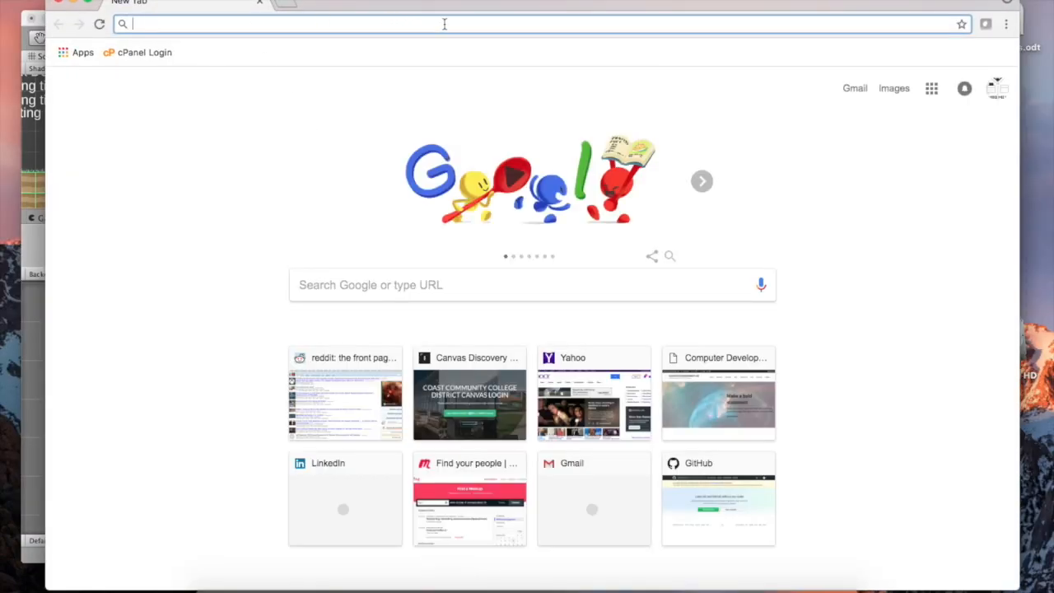
pyautogui.write('brick')
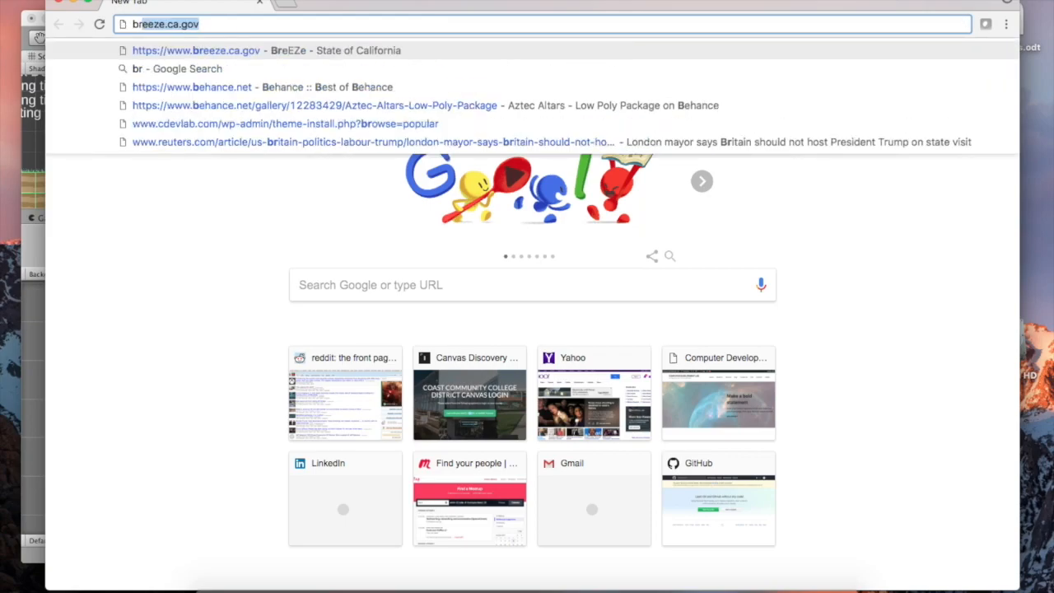
# Search Google Images for brick, filtered to images labeled for reuse with modification
pyautogui.press('Return')
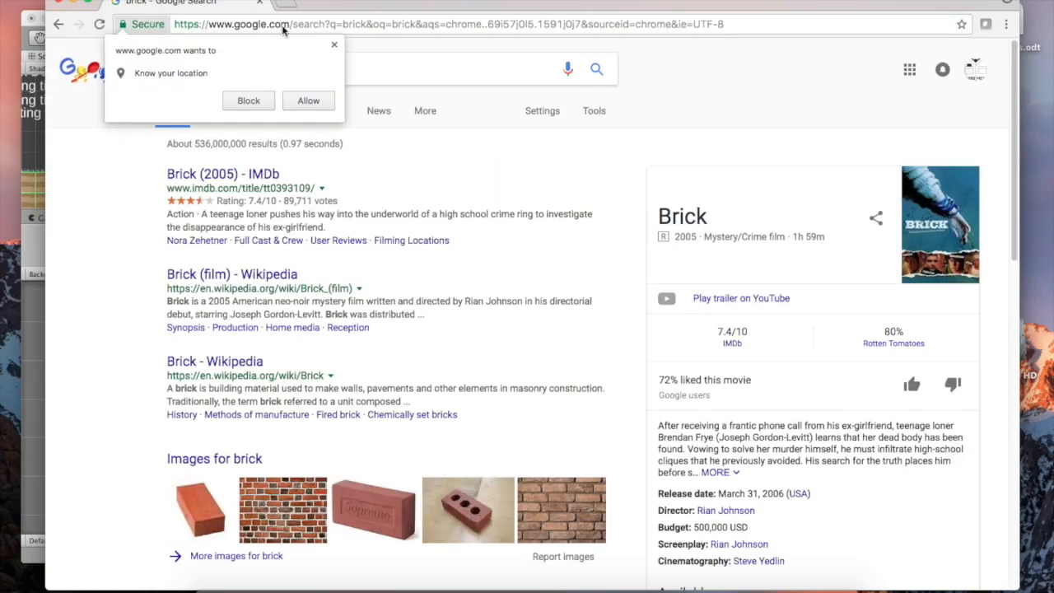
pyautogui.click(336, 43)
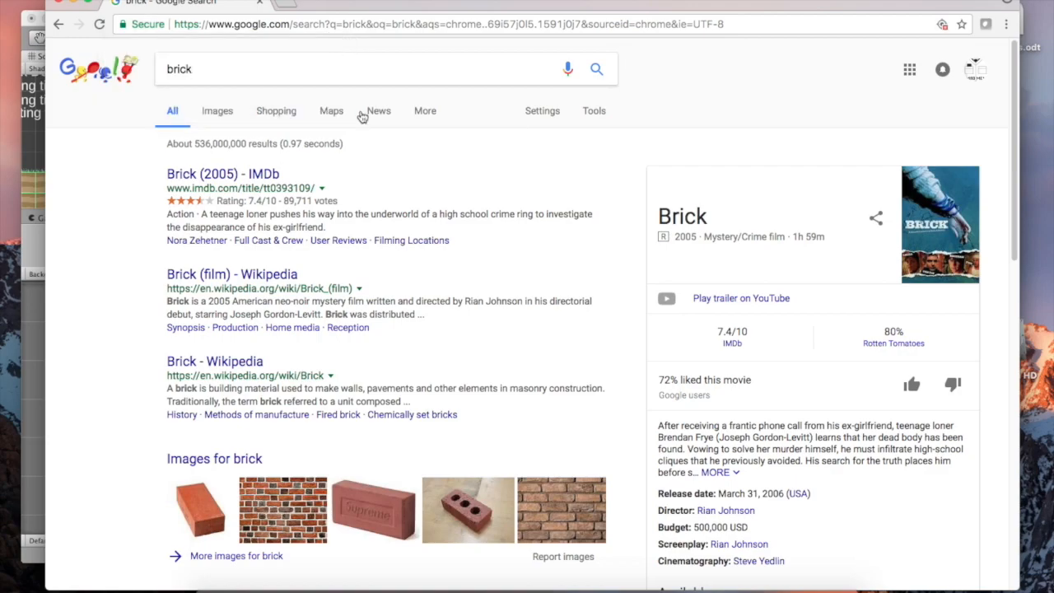
pyautogui.click(219, 110)
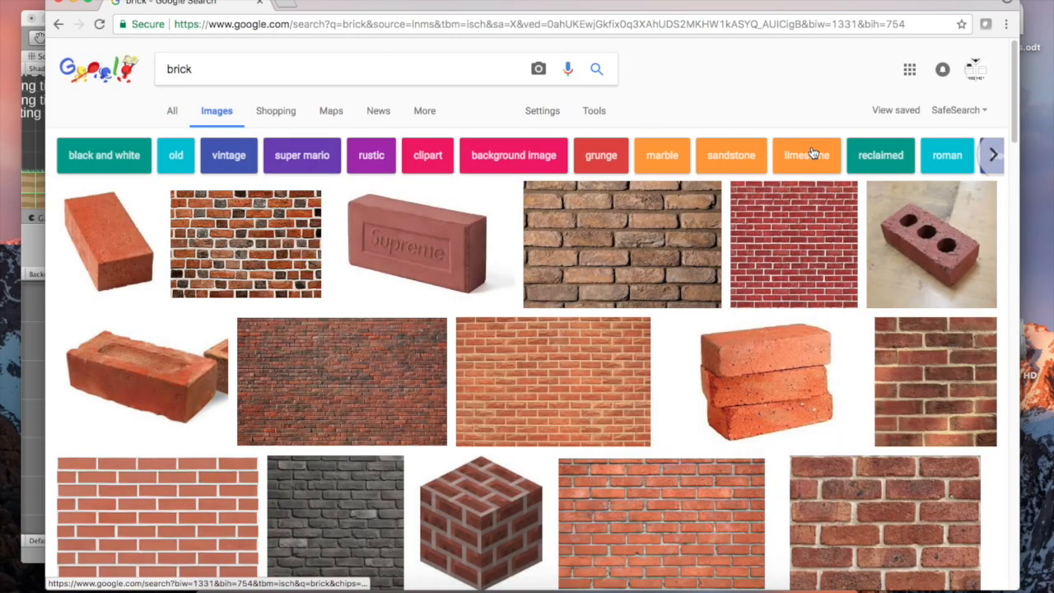
pyautogui.click(594, 111)
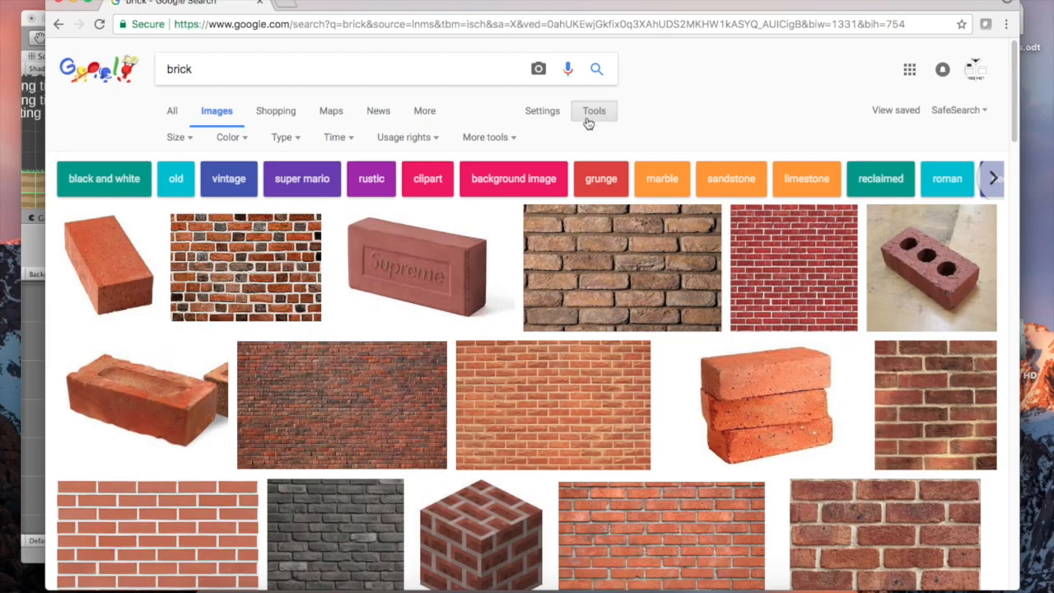
pyautogui.click(408, 137)
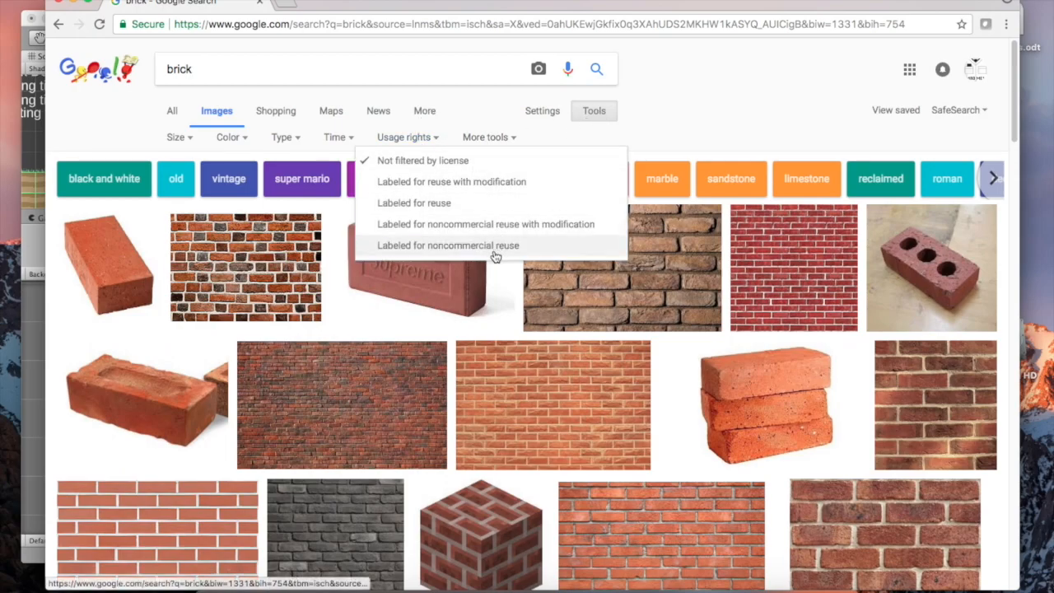
pyautogui.click(428, 183)
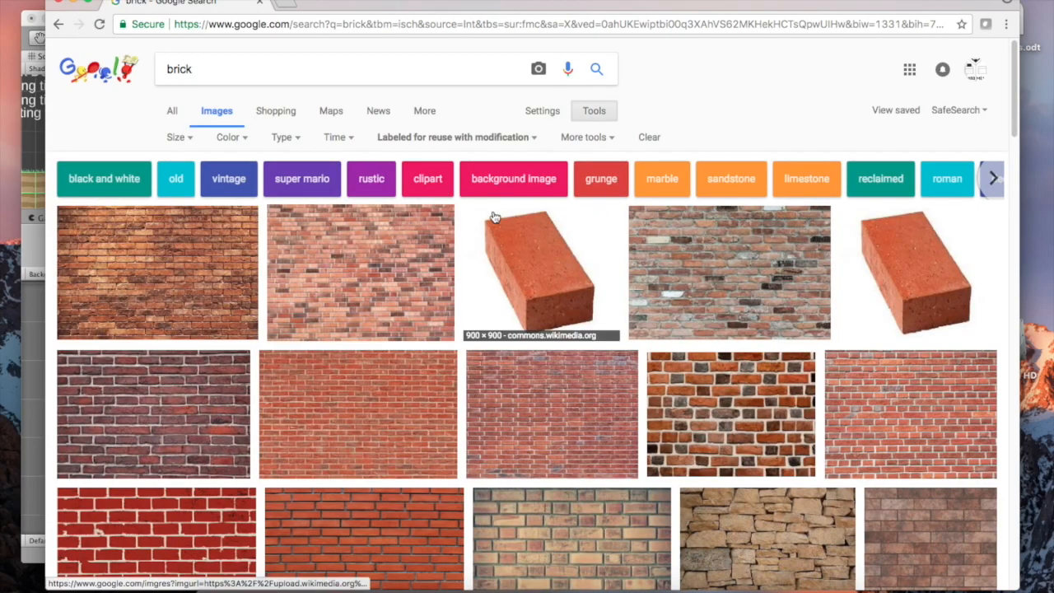
# Preview the first red brick wall photo and drag it toward the Photoshop TileFile document
pyautogui.click(172, 245)
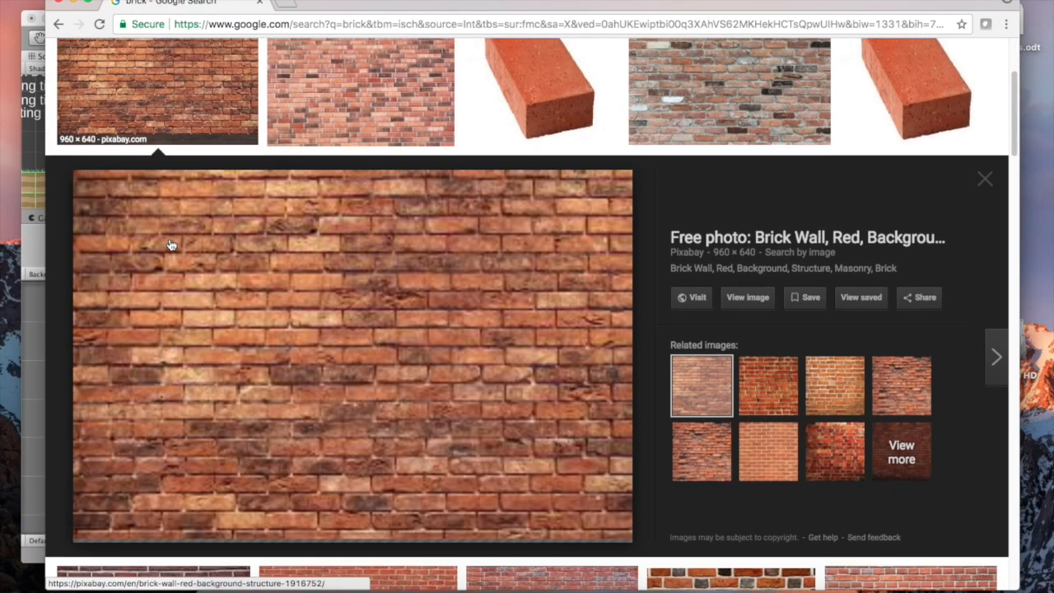
pyautogui.moveTo(347, 2); pyautogui.dragTo(567, 3)
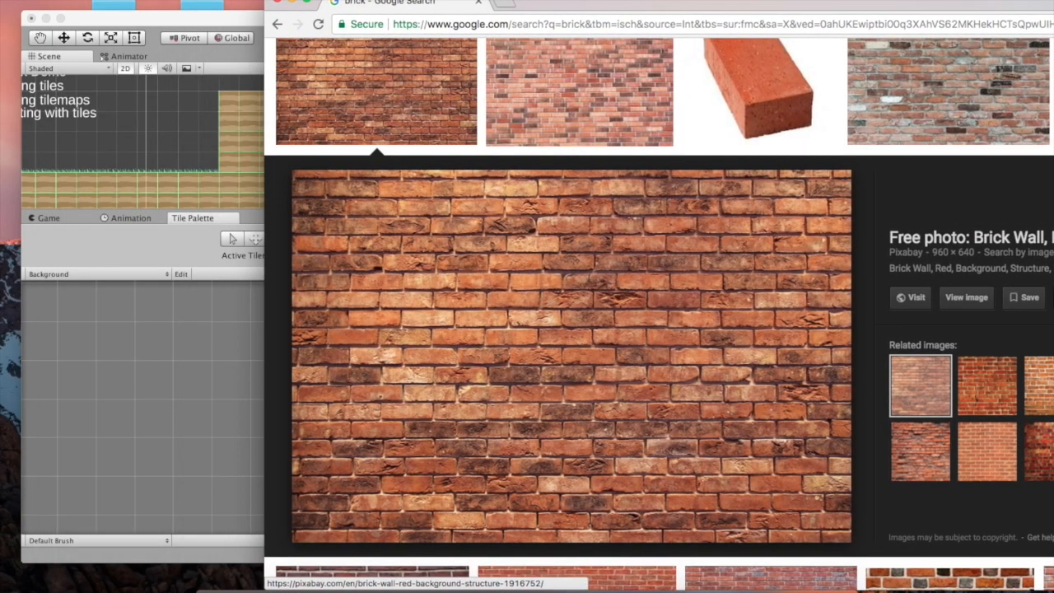
pyautogui.moveTo(179, 26); pyautogui.dragTo(313, 337)
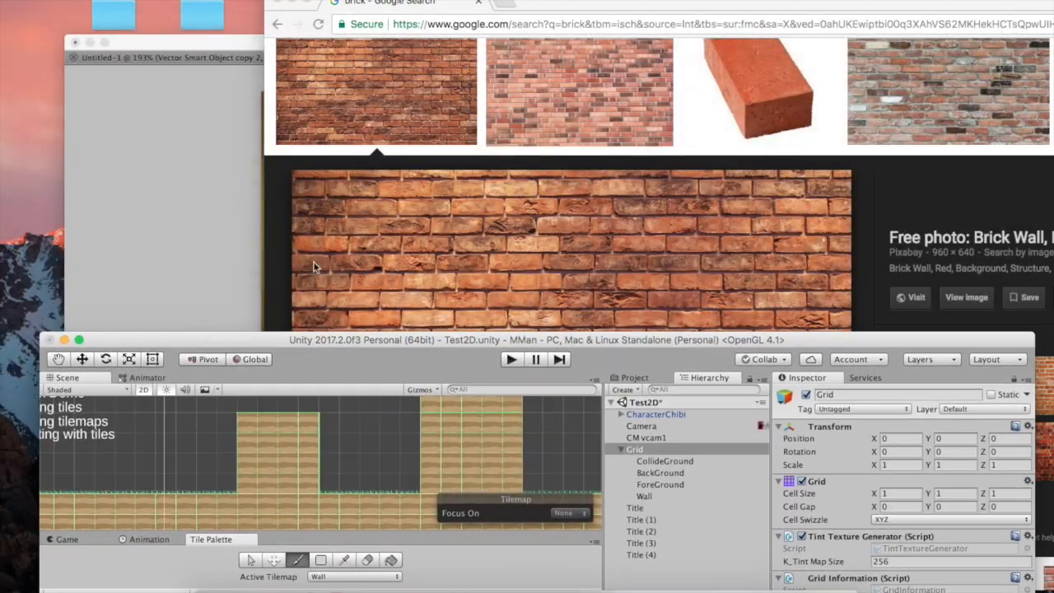
pyautogui.click(453, 227)
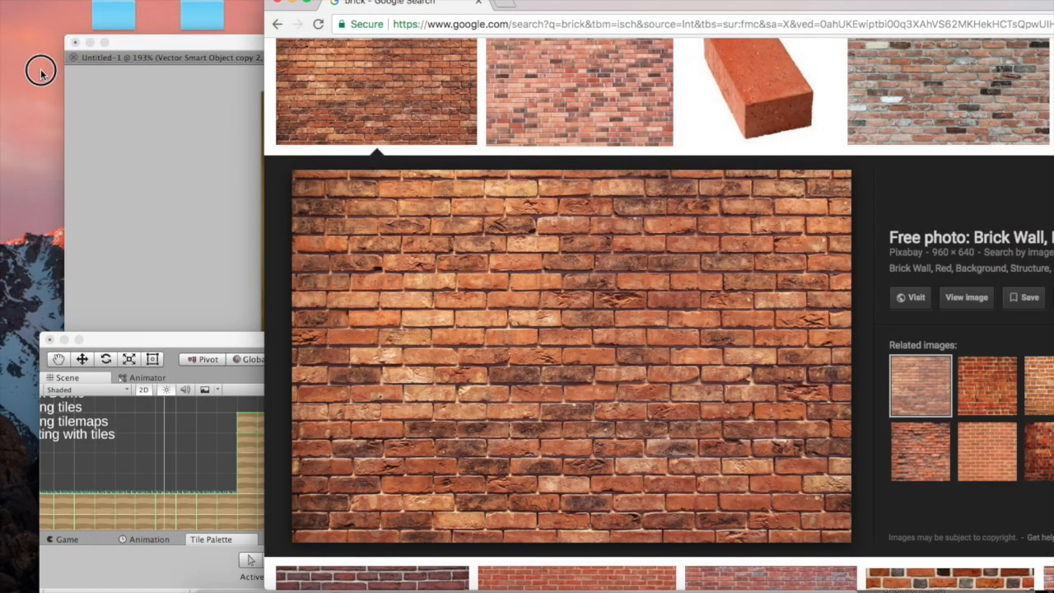
pyautogui.moveTo(395, 252); pyautogui.dragTo(8, 73)
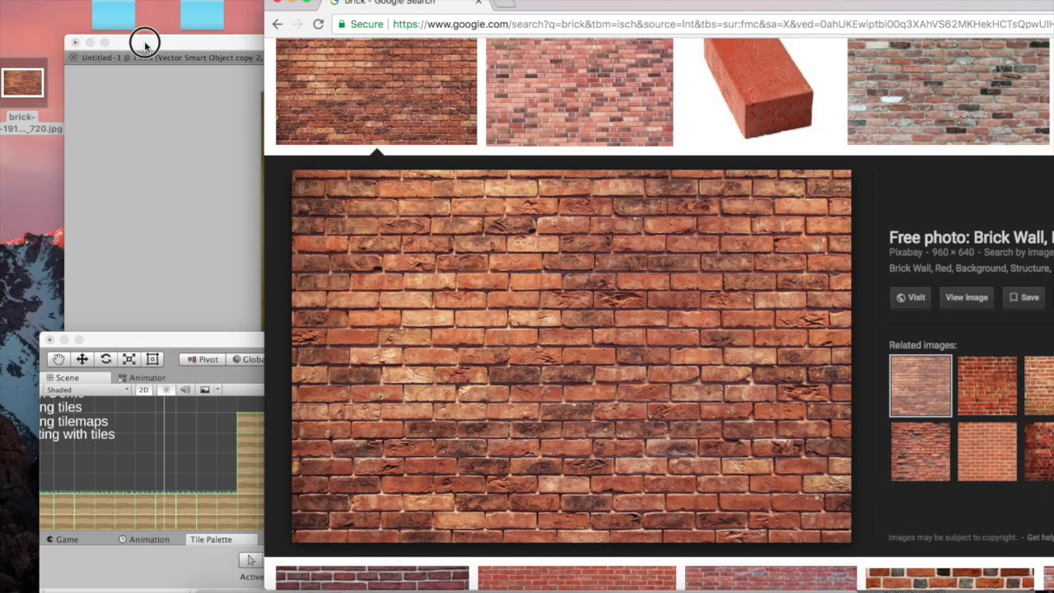
# Drop the brick wall photo into TileFile and scale it up to cover the whole canvas
pyautogui.click(140, 58)
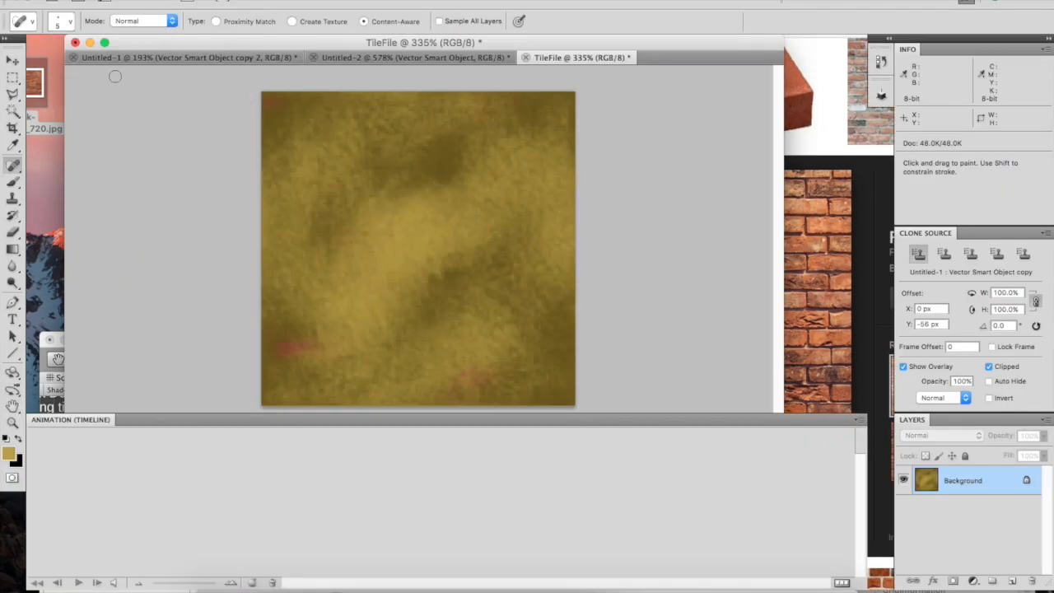
pyautogui.moveTo(32, 81); pyautogui.dragTo(354, 201)
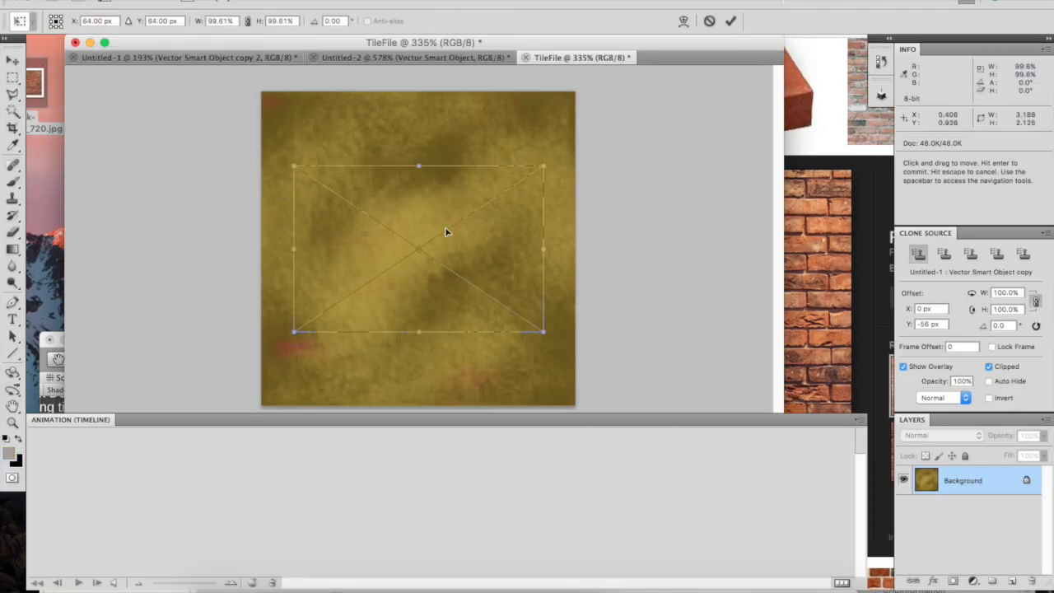
pyautogui.scroll(-5, 632, 252)
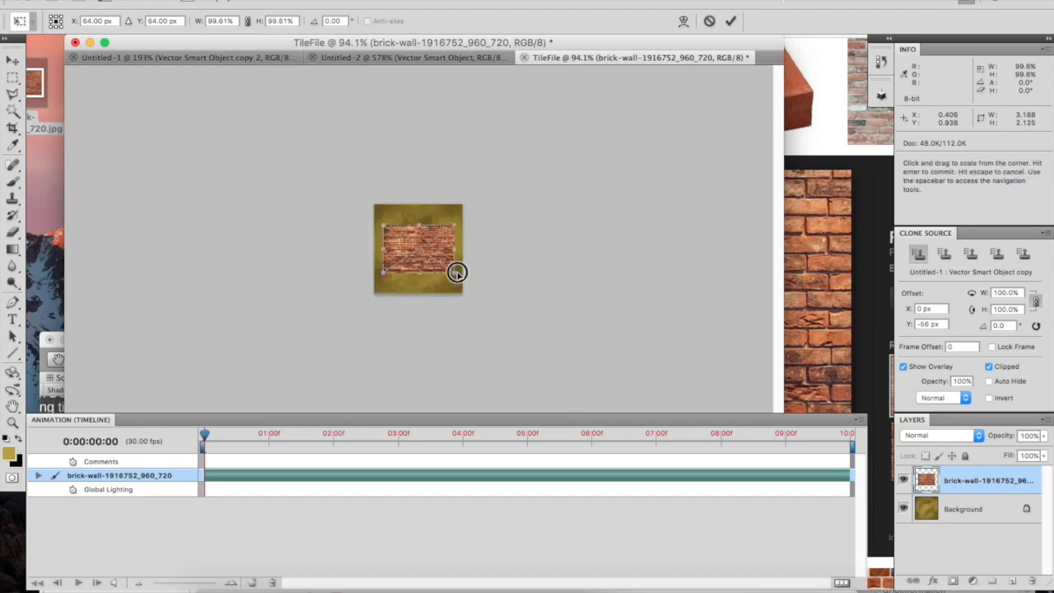
pyautogui.moveTo(455, 271); pyautogui.dragTo(547, 334)
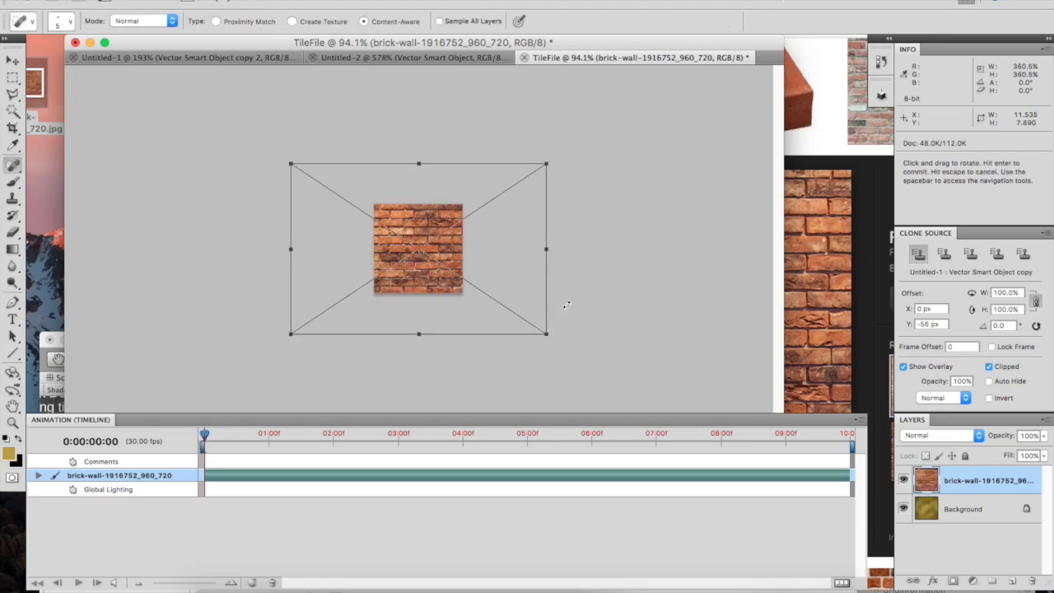
pyautogui.press('Return')
# Select the entire canvas and crop the image to the canvas bounds via Image > Crop
pyautogui.press('m')
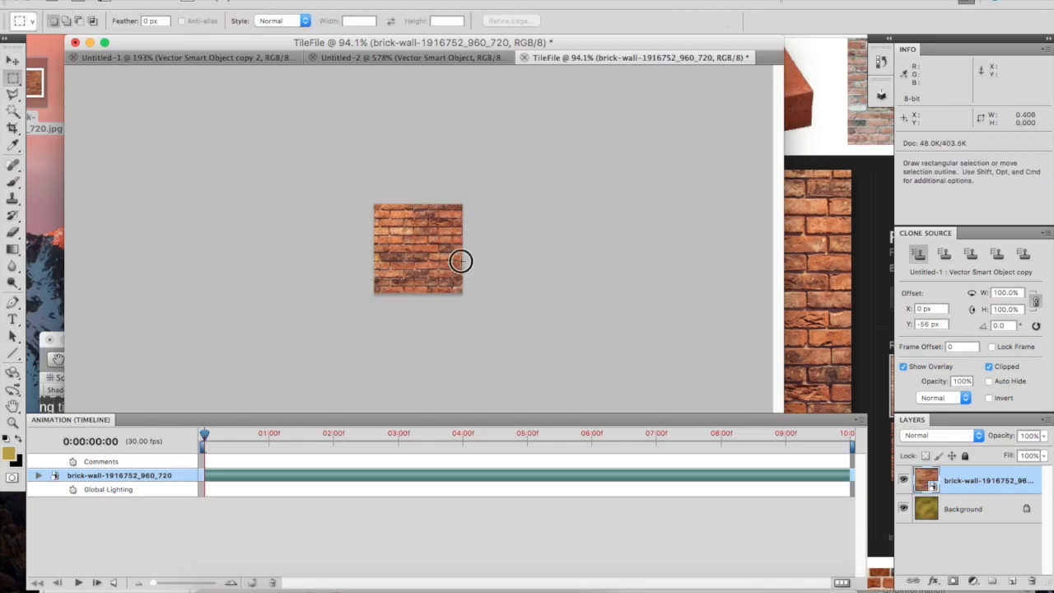
pyautogui.hotkey('ctrl', 'a')
pyautogui.click(189, 2)
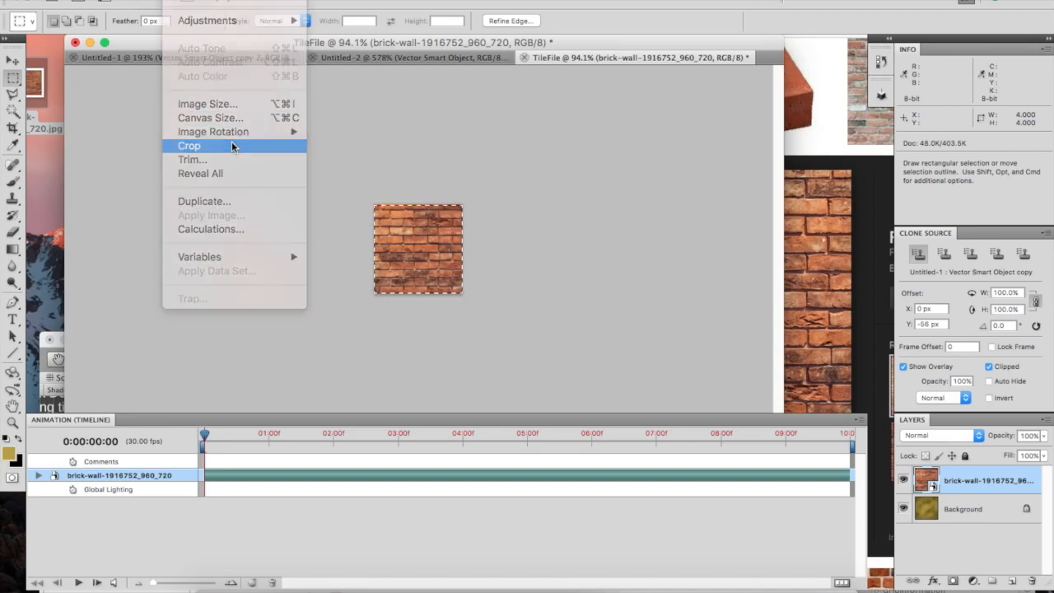
pyautogui.click(189, 145)
pyautogui.click(296, 2)
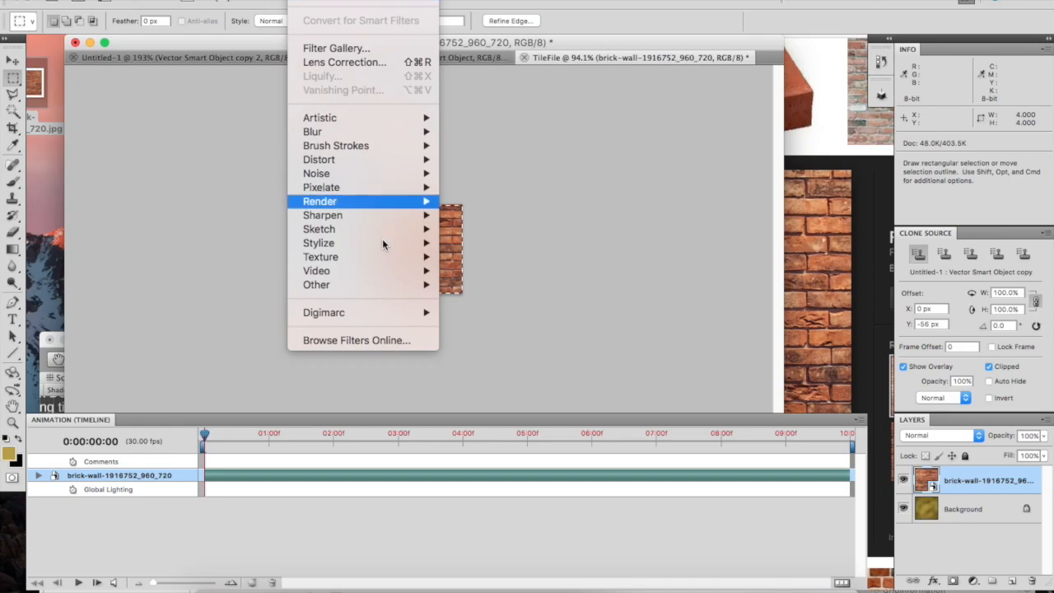
# Apply the Offset filter (+64 horizontal, +64 vertical, wrap around) twice to the brick tile
pyautogui.moveTo(316, 284)
pyautogui.click(486, 341)
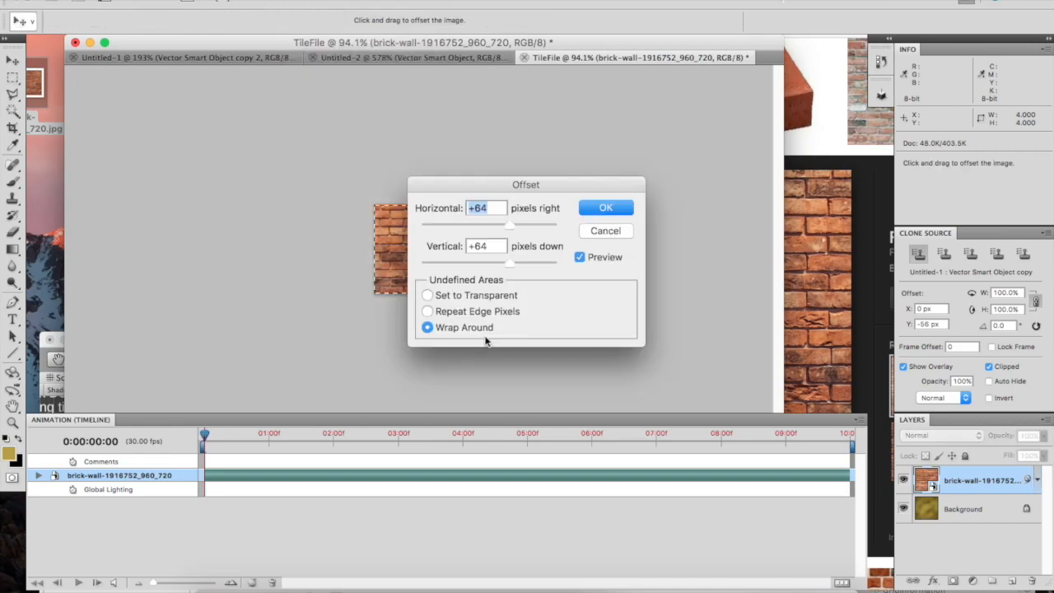
pyautogui.click(606, 208)
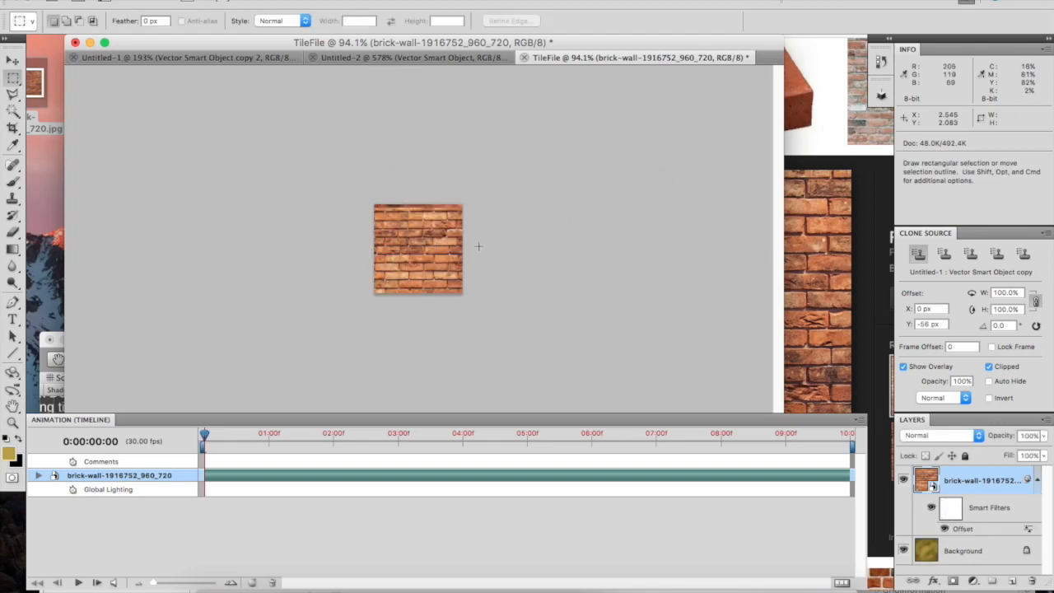
pyautogui.keyDown('alt'); pyautogui.scroll(6, 424, 257); pyautogui.keyUp('alt')
pyautogui.keyDown('alt'); pyautogui.scroll(-5, 425, 258); pyautogui.keyUp('alt')
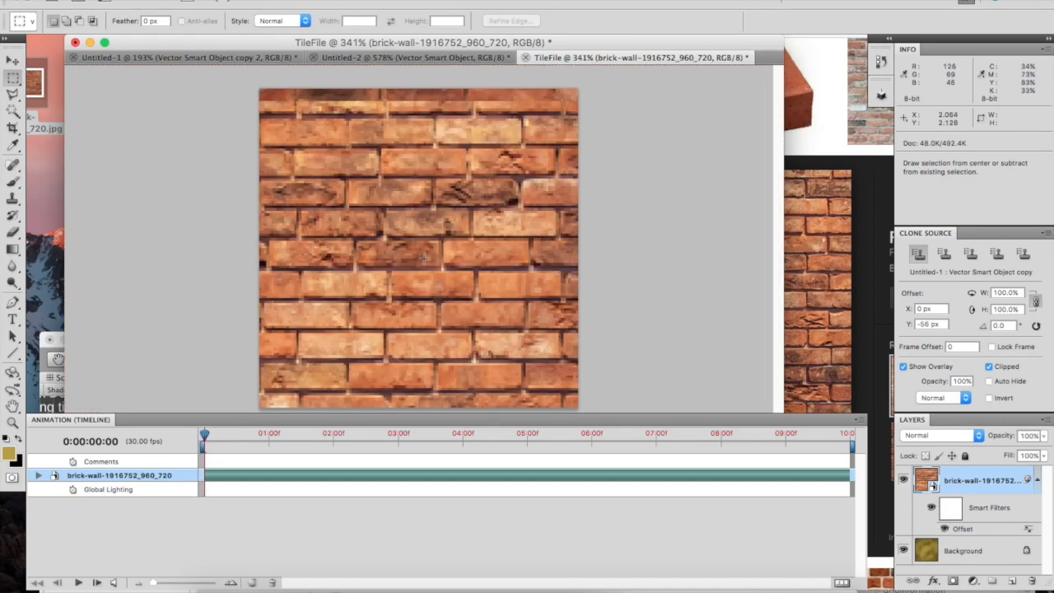
pyautogui.keyDown('alt'); pyautogui.scroll(-3, 424, 258); pyautogui.keyUp('alt')
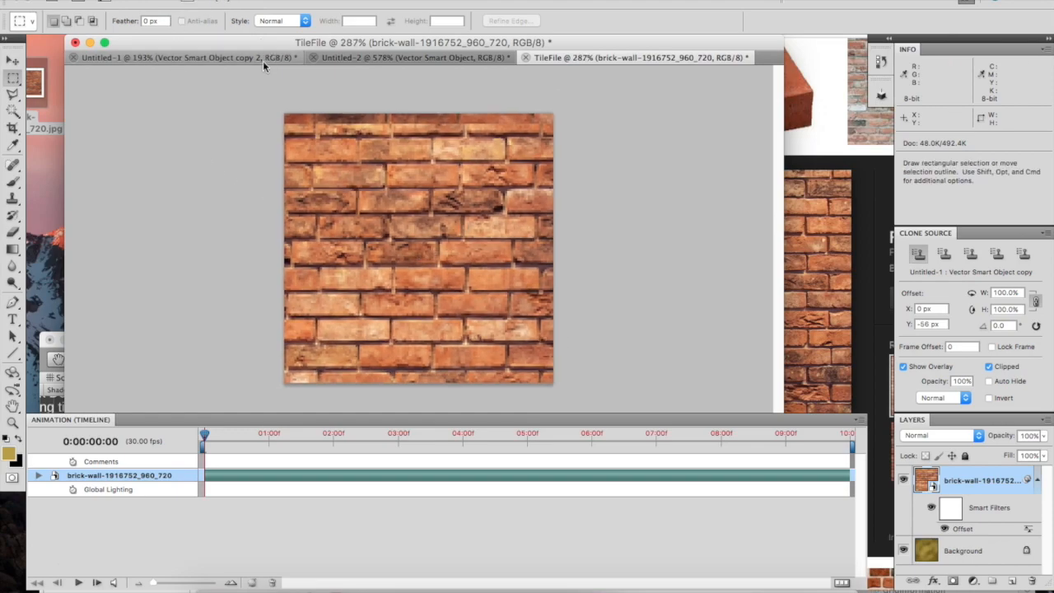
pyautogui.click(329, 2)
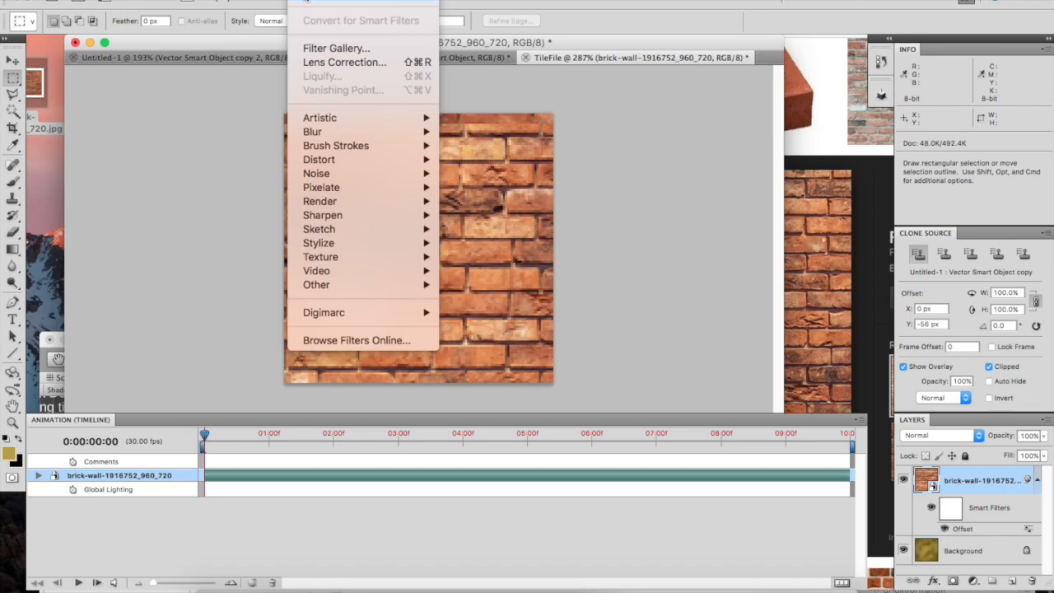
pyautogui.click(307, 6)
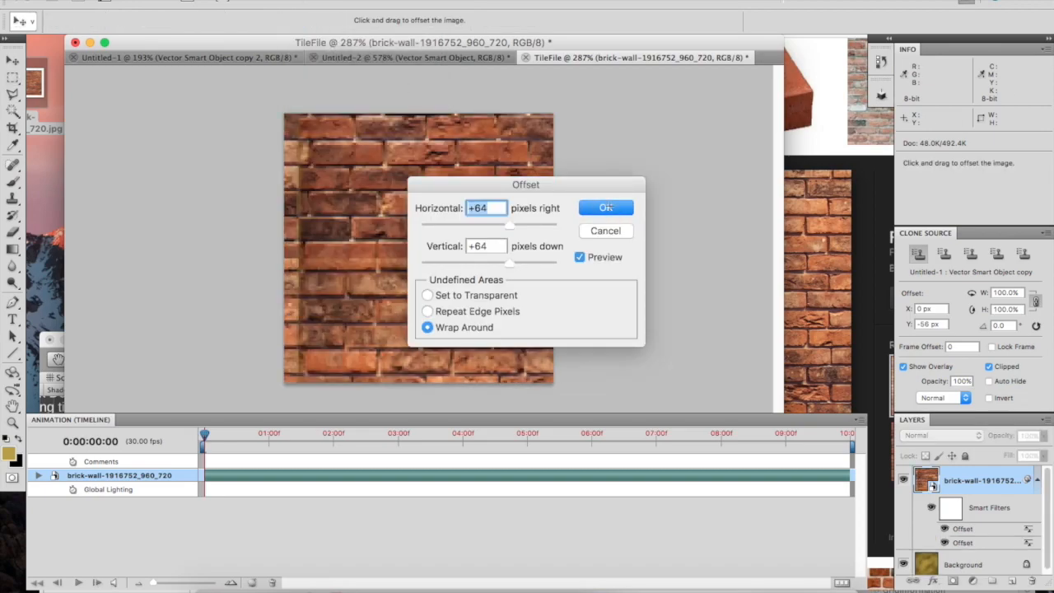
pyautogui.click(609, 209)
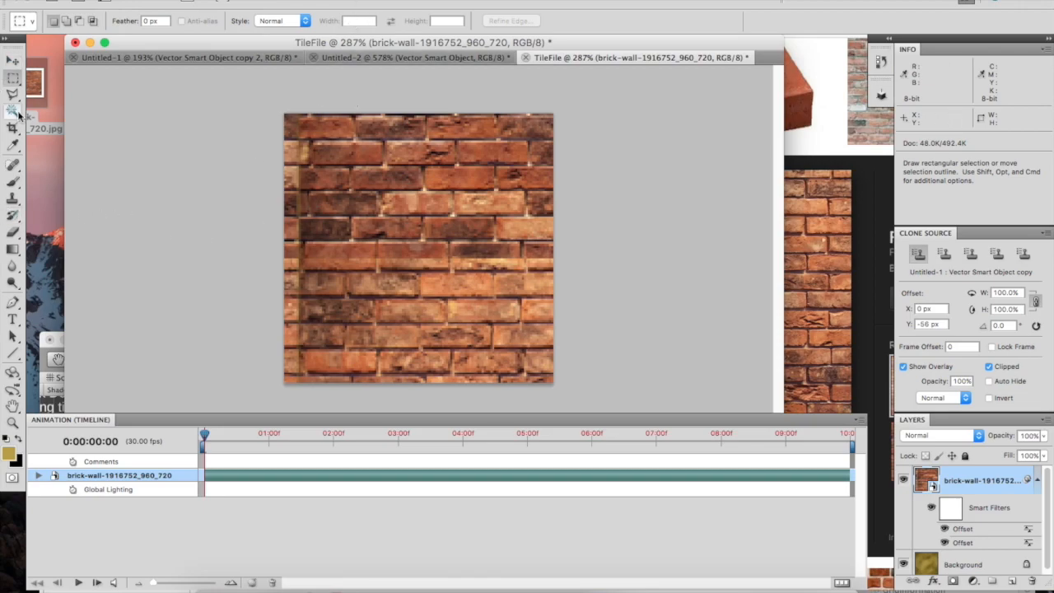
# Rasterize the brick smart object when the Spot Healing Brush prompts, then reapply the Offset filter
pyautogui.click(13, 165)
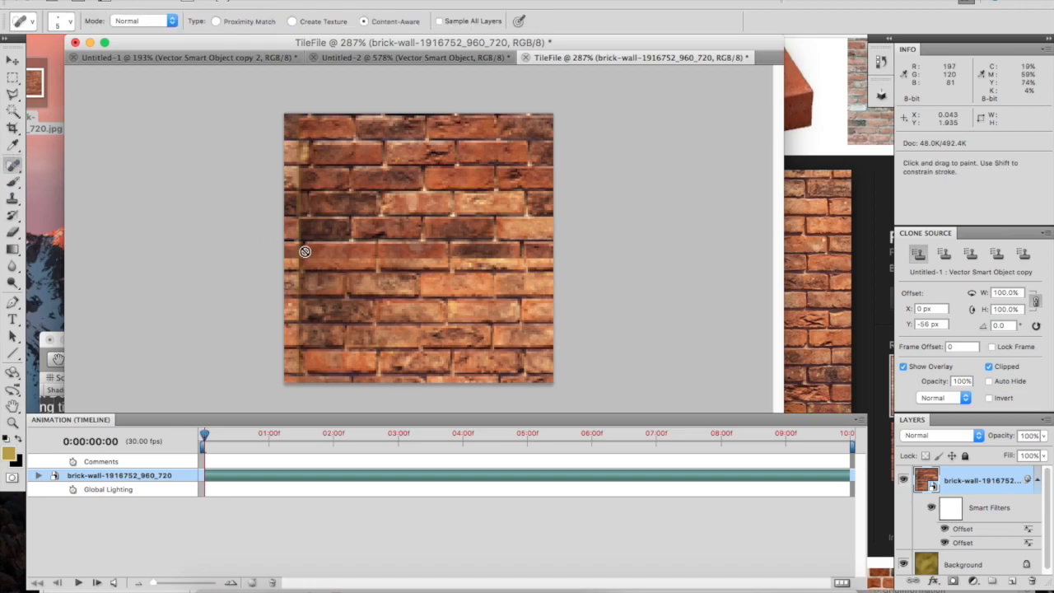
pyautogui.click(305, 252)
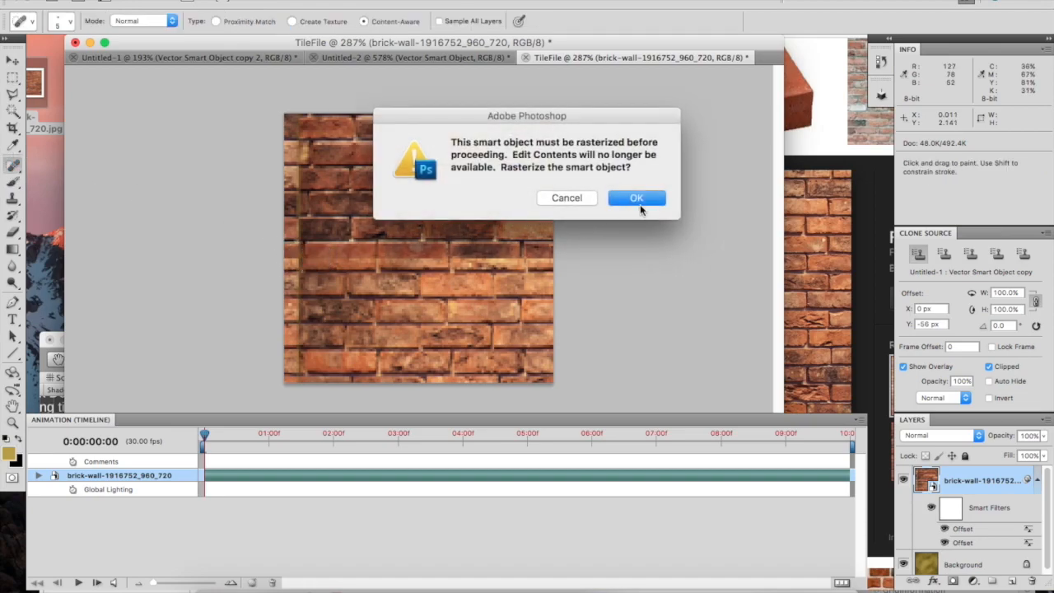
pyautogui.click(637, 197)
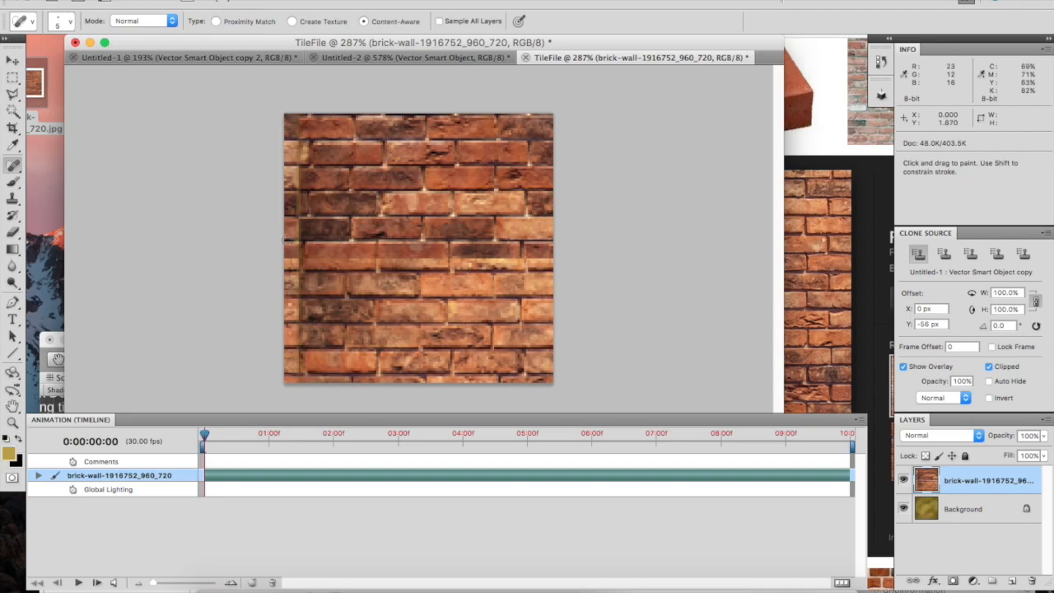
pyautogui.click(329, 2)
pyautogui.click(342, 90)
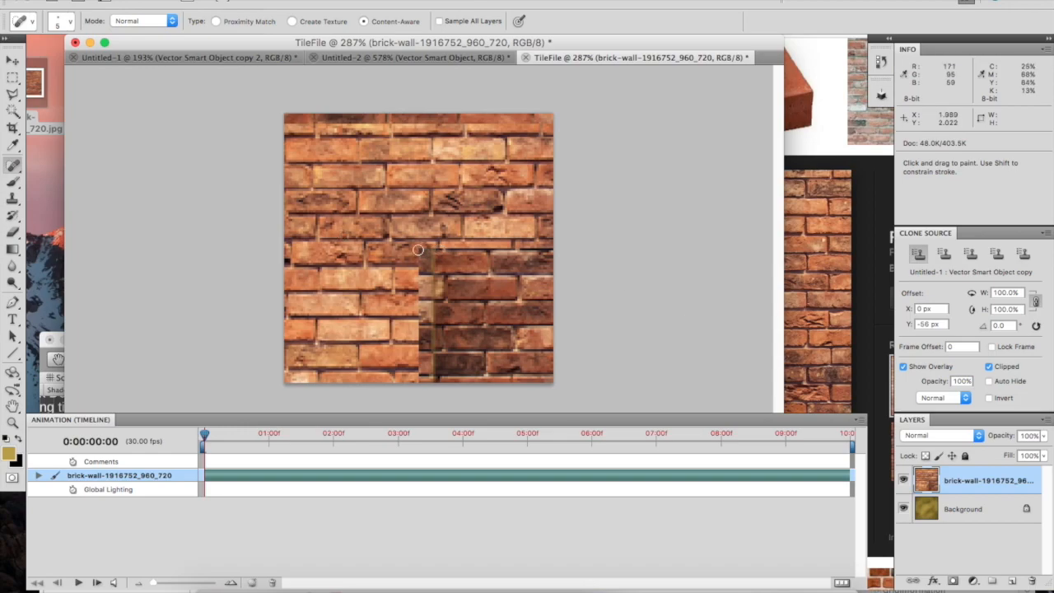
# Select the whole canvas with the Rectangular Marquee and crop the brick layer to it
pyautogui.click(13, 78)
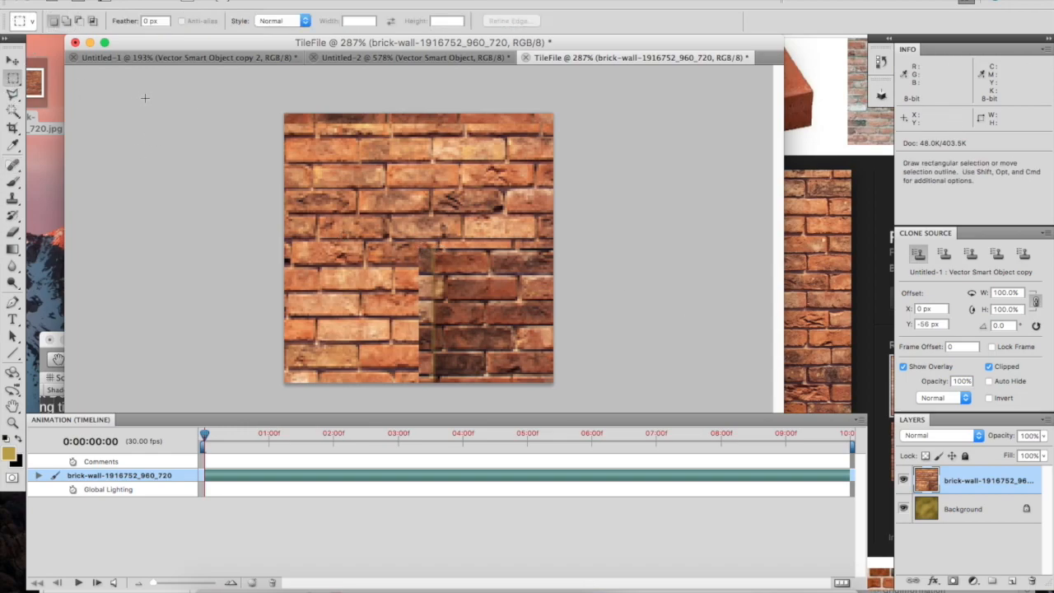
pyautogui.press('super+a')
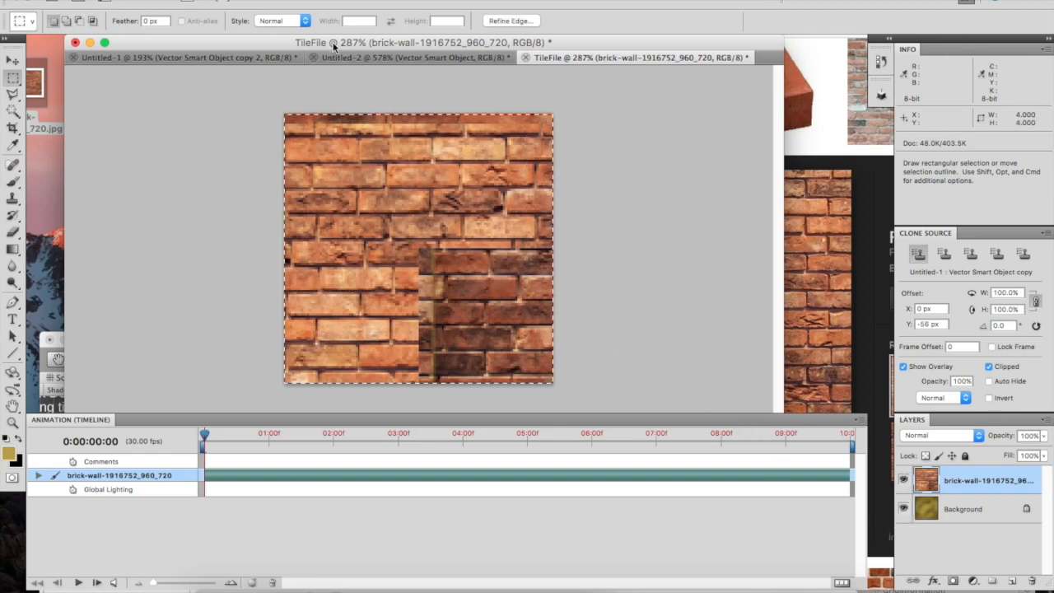
pyautogui.click(206, 2)
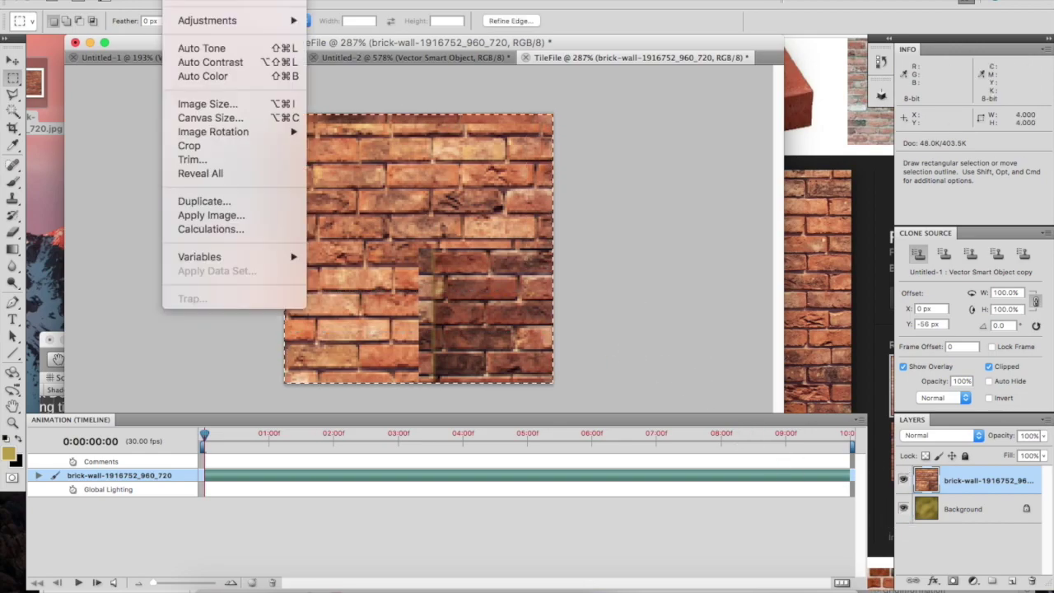
pyautogui.click(221, 145)
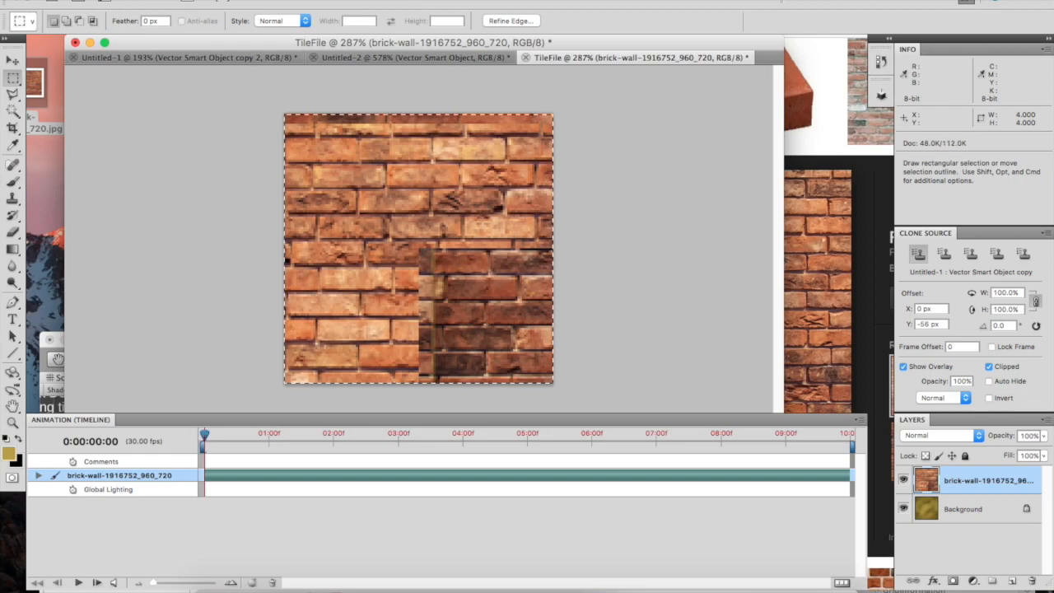
# Reapply the Offset filter to bring the seams into the middle and deselect
pyautogui.click(297, 1)
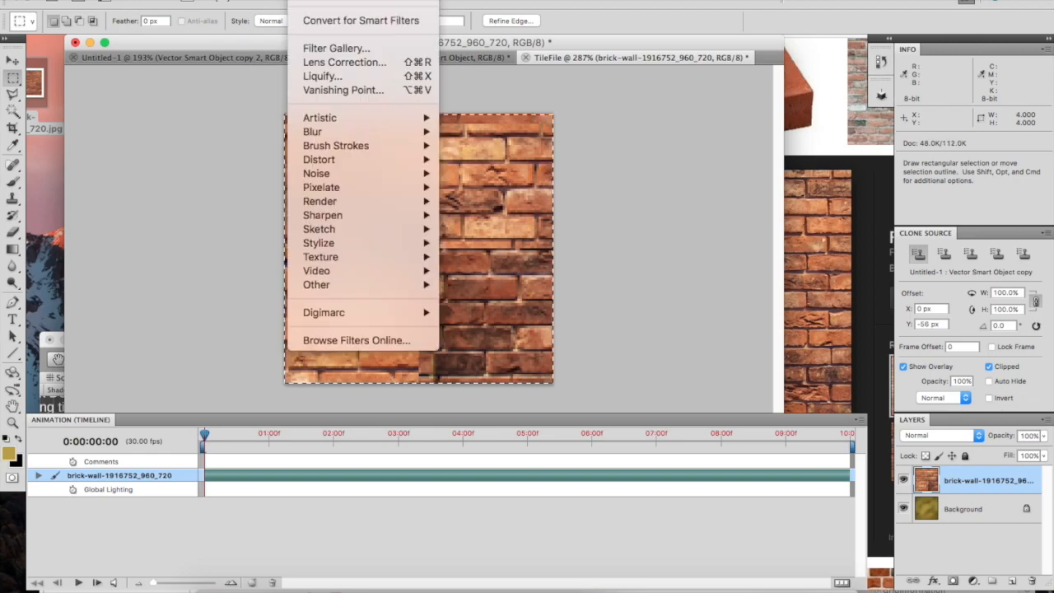
pyautogui.click(330, 5)
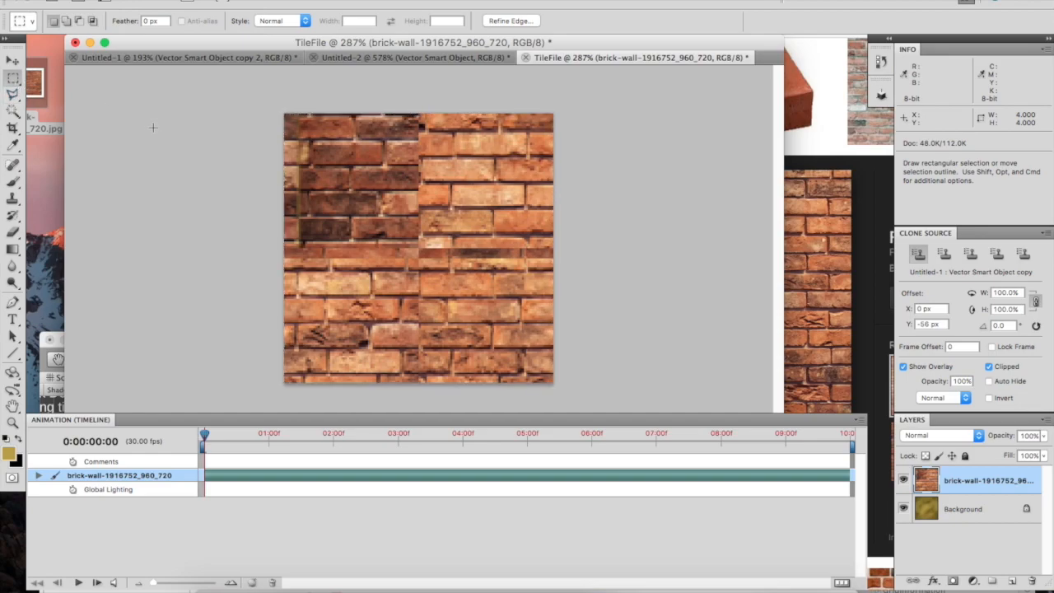
pyautogui.press('super+d')
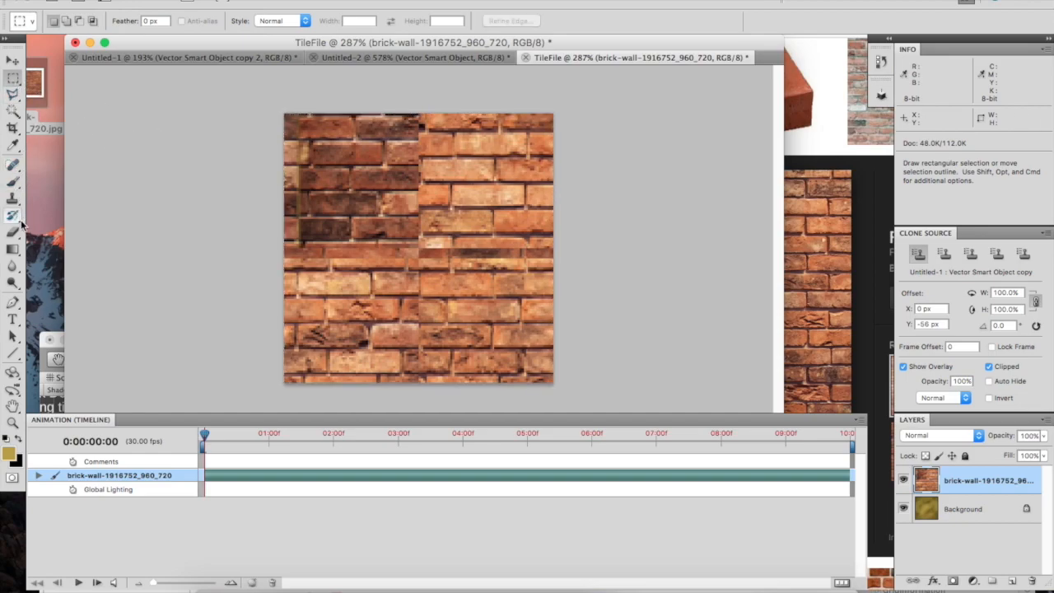
# Heal the central vertical and horizontal seams with Spot Healing Brush strokes
pyautogui.click(12, 165)
pyautogui.moveTo(418, 117); pyautogui.dragTo(423, 265)
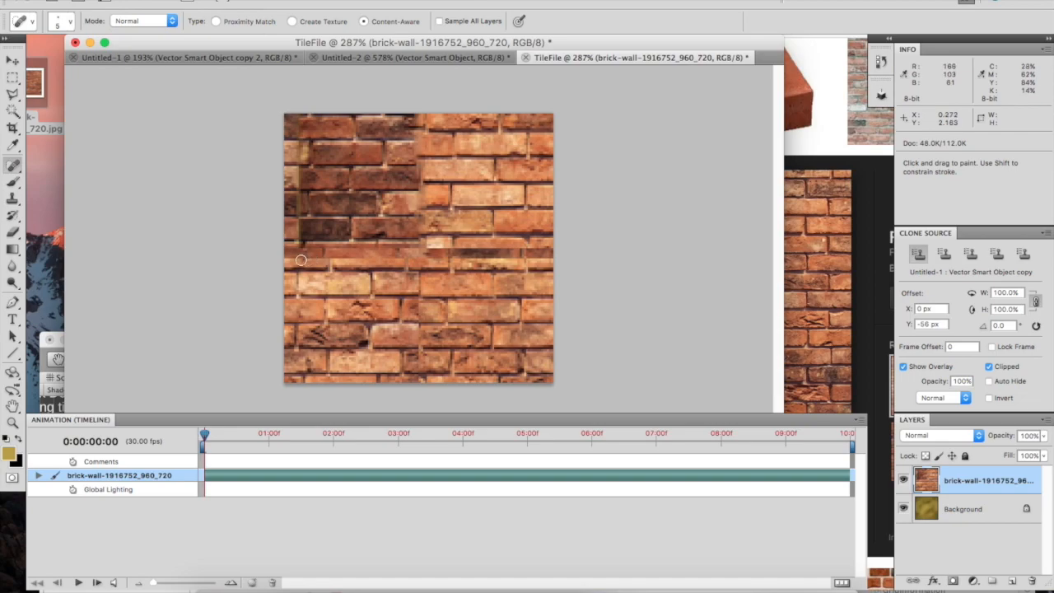
pyautogui.moveTo(285, 262); pyautogui.dragTo(562, 259)
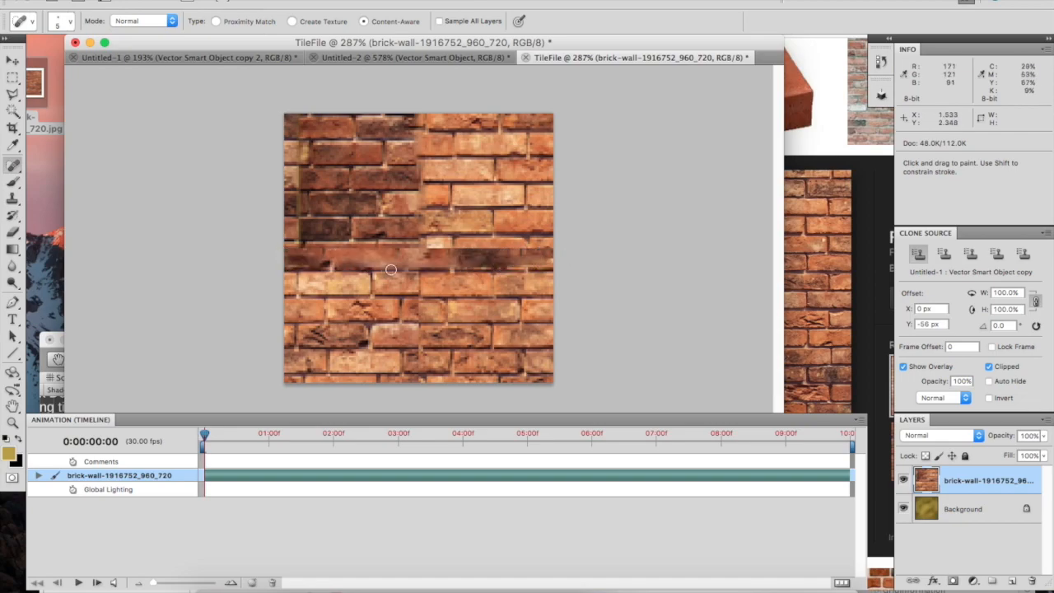
pyautogui.moveTo(422, 264); pyautogui.dragTo(423, 384)
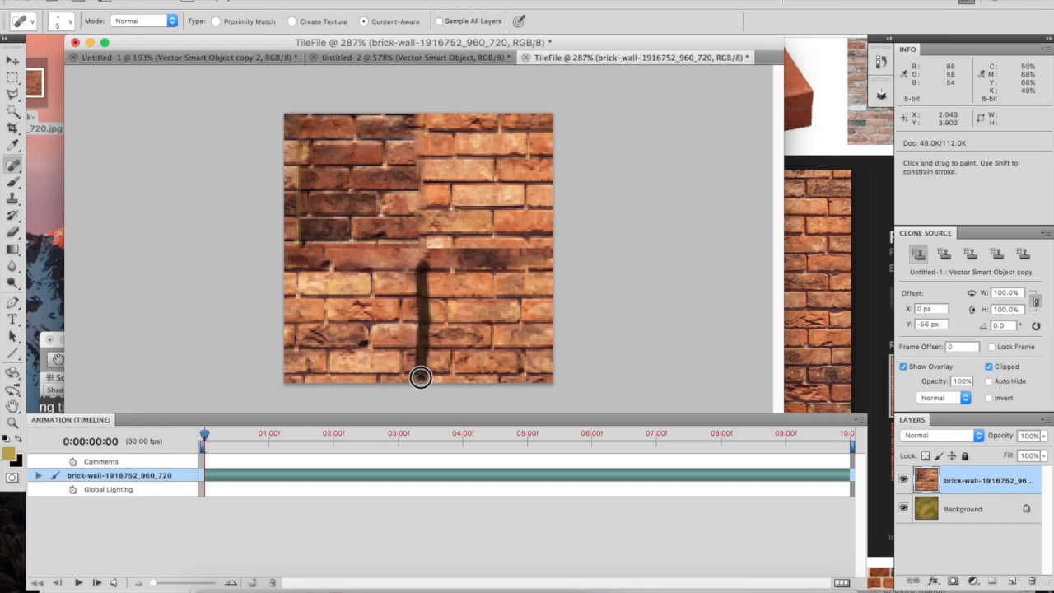
pyautogui.moveTo(422, 247); pyautogui.dragTo(574, 247)
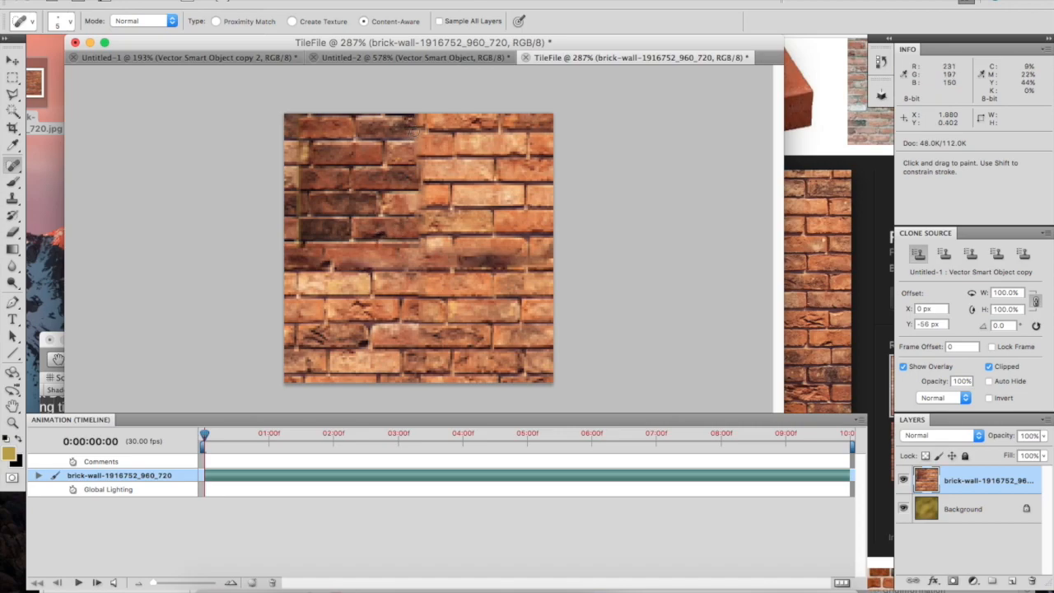
pyautogui.moveTo(412, 115); pyautogui.dragTo(429, 268)
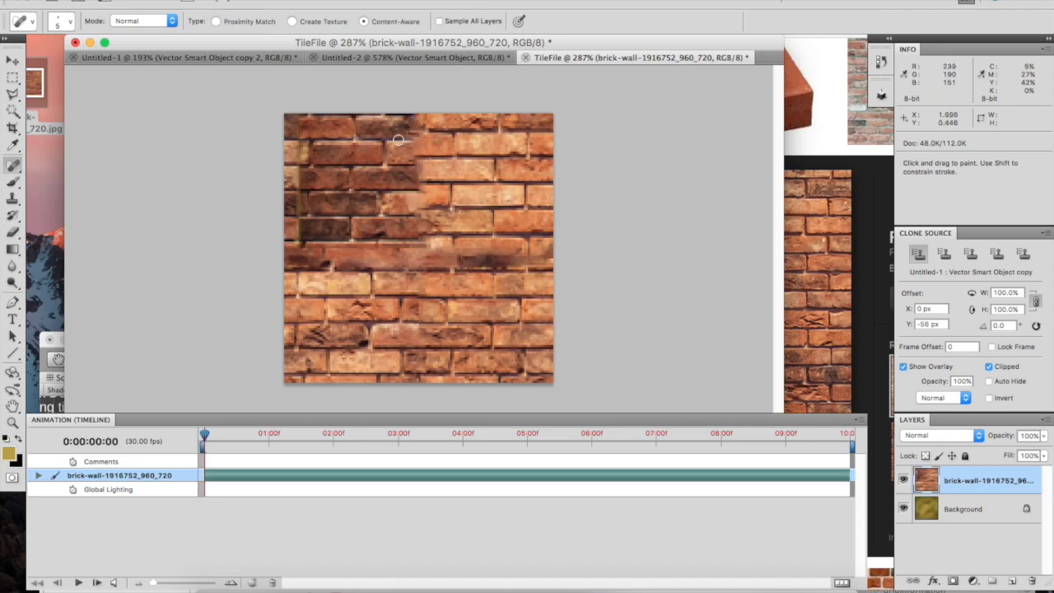
# Heal the remaining right-side horizontal seam and the lower vertical seam
pyautogui.click(305, 2)
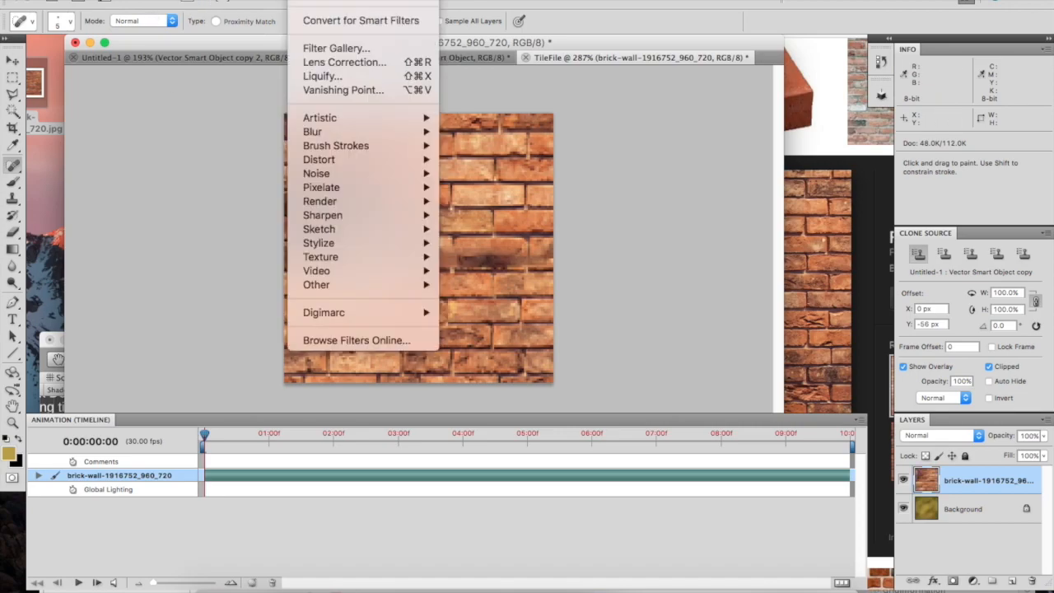
pyautogui.press('Escape')
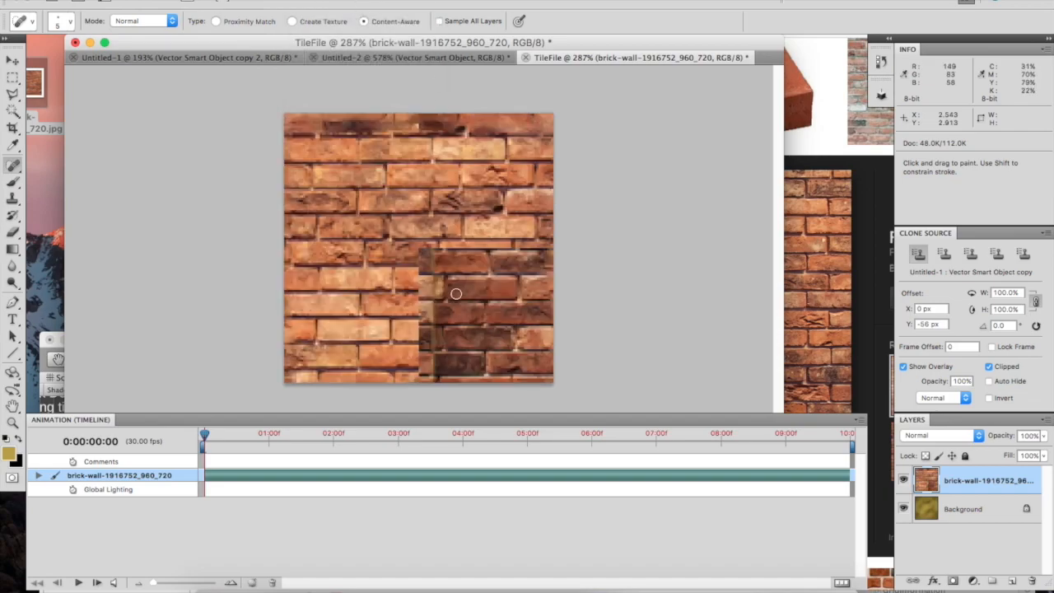
pyautogui.moveTo(421, 251); pyautogui.dragTo(554, 255)
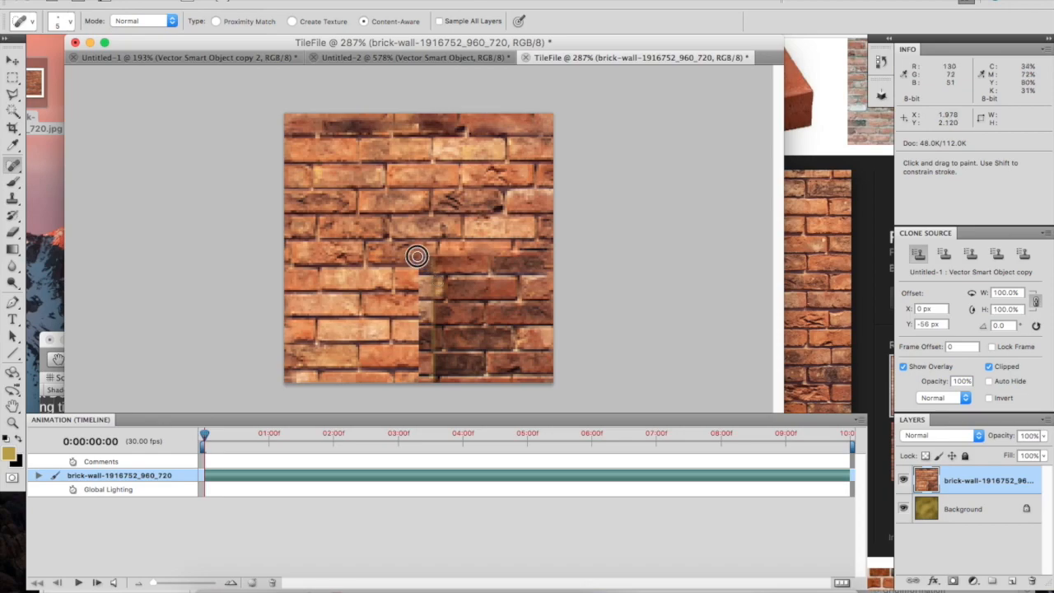
pyautogui.moveTo(421, 262); pyautogui.dragTo(420, 379)
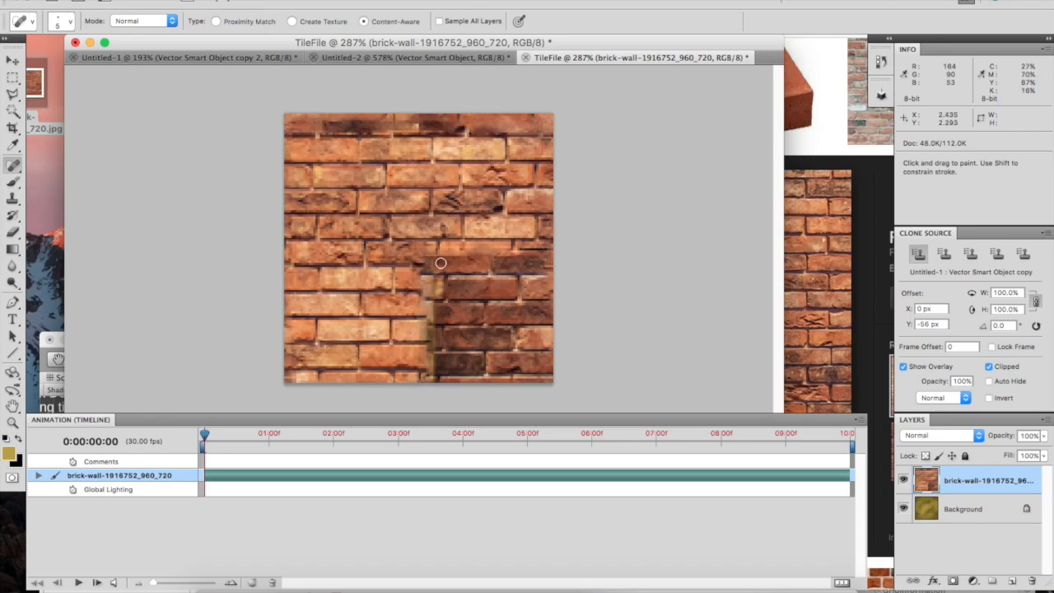
pyautogui.moveTo(437, 252); pyautogui.dragTo(437, 381)
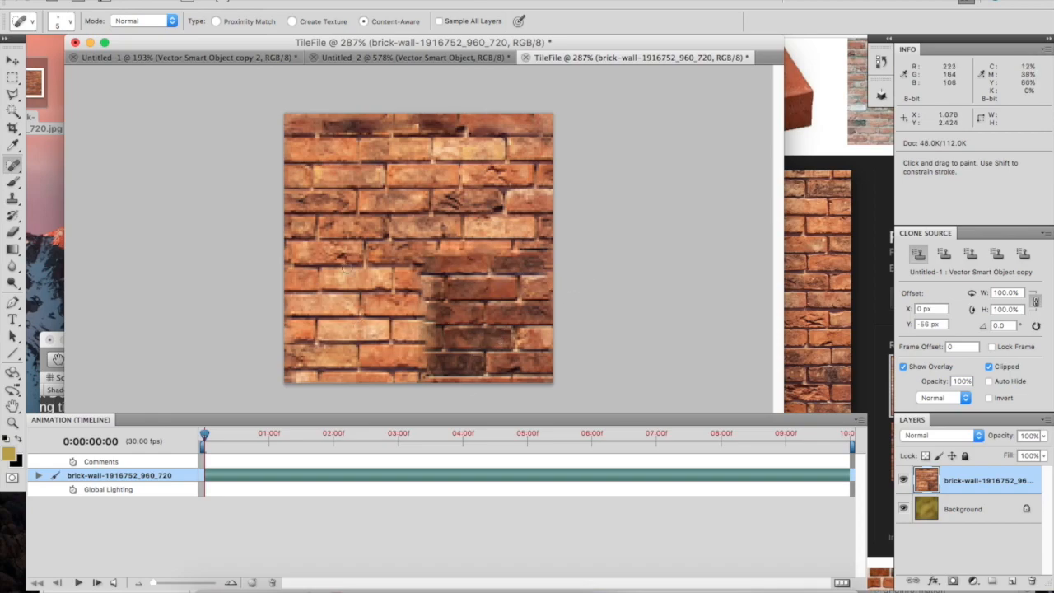
# Try a Clone Stamp stroke along the seam, undo the dark result and enlarge the brush
pyautogui.click(12, 200)
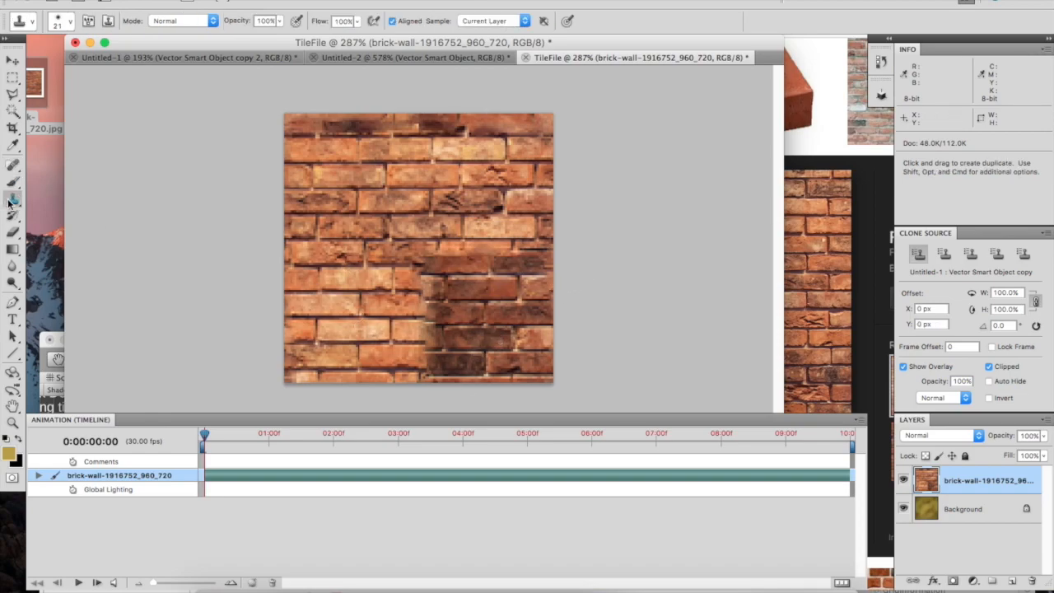
pyautogui.keyDown('alt'); pyautogui.click(441, 251); pyautogui.keyUp('alt')
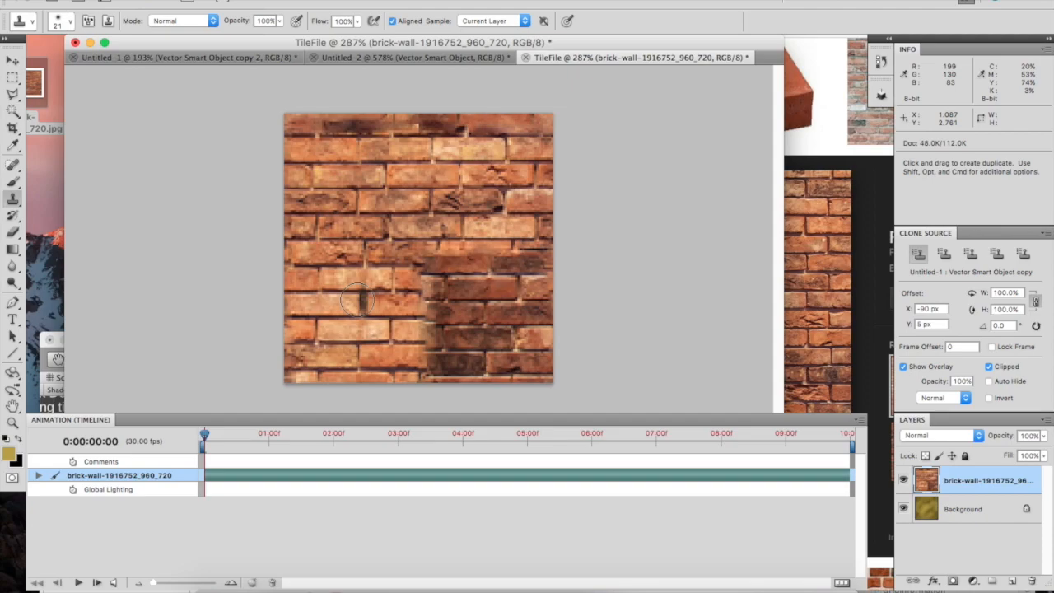
pyautogui.moveTo(362, 247); pyautogui.dragTo(364, 362)
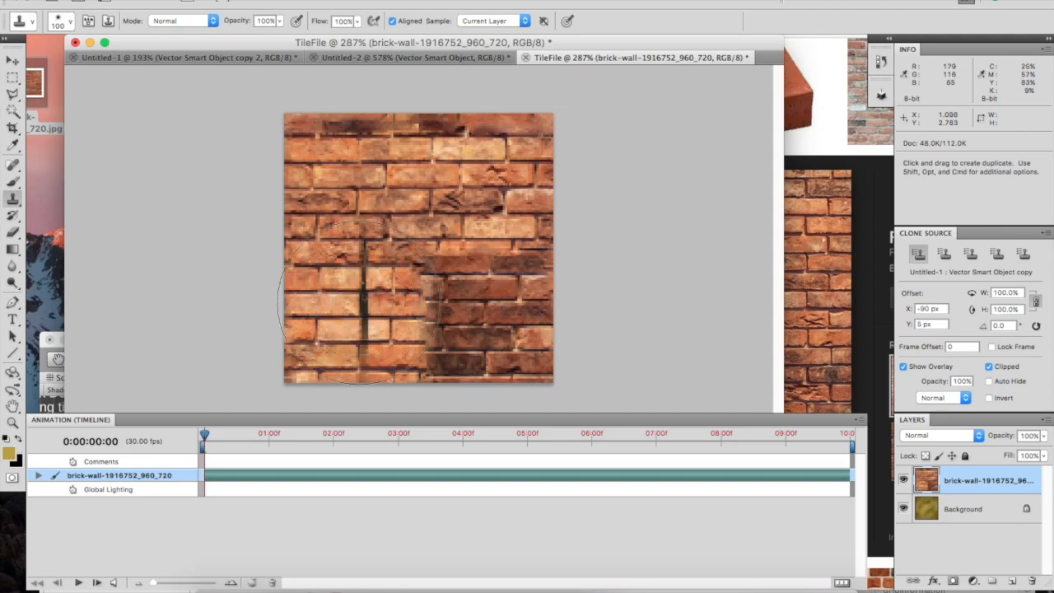
pyautogui.press(']')
pyautogui.press(']')
pyautogui.press(']')
pyautogui.press('super+z')
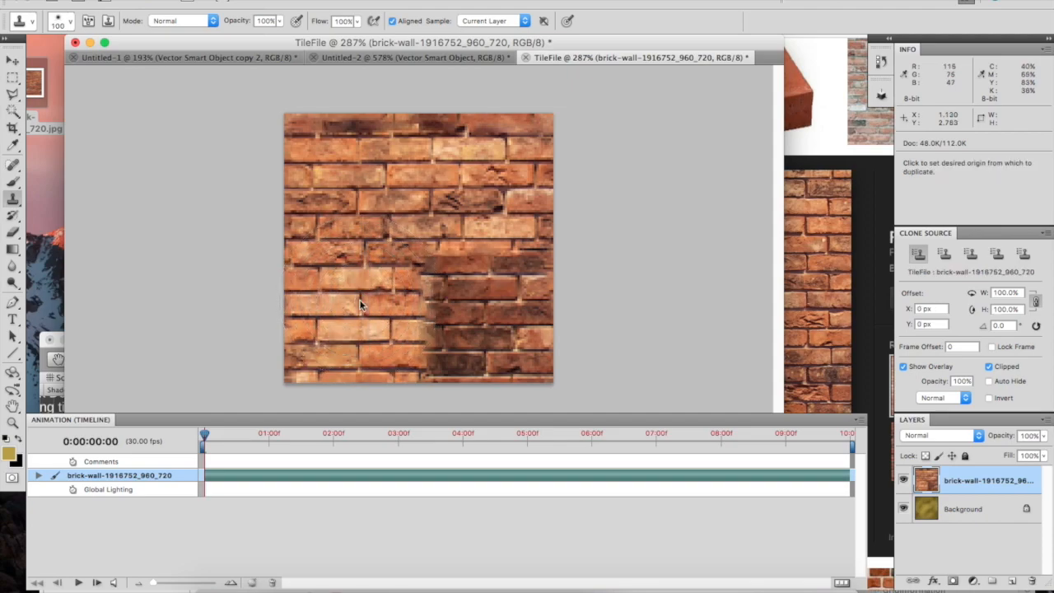
# Clone lighter bricks from new source points over the darker right and lower-centre areas
pyautogui.keyDown('alt'); pyautogui.click(362, 301); pyautogui.keyUp('alt')
pyautogui.moveTo(412, 272); pyautogui.dragTo(511, 305)
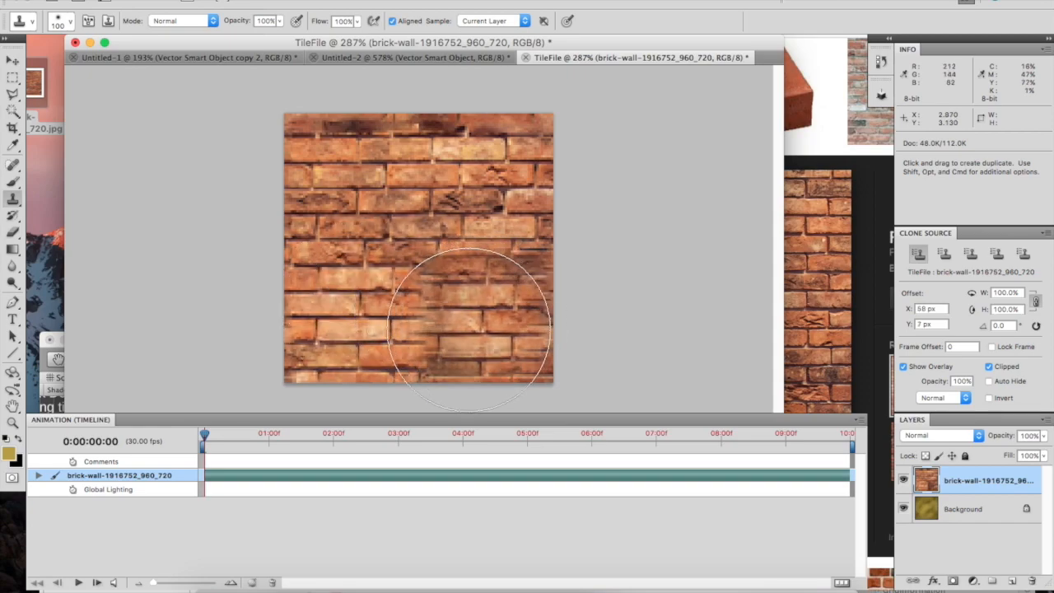
pyautogui.moveTo(511, 165); pyautogui.dragTo(494, 289)
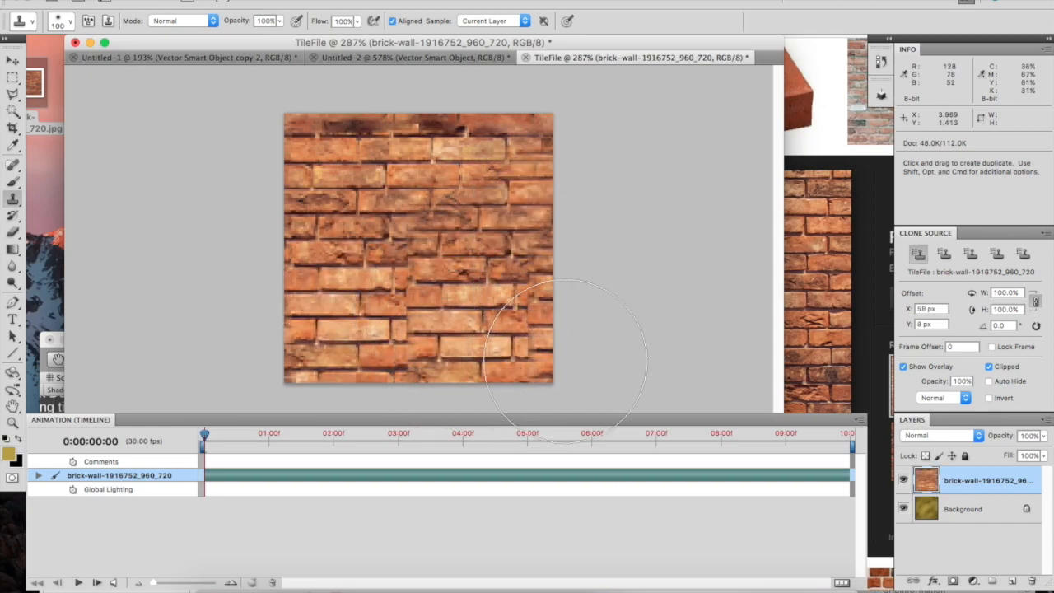
pyautogui.keyDown('alt'); pyautogui.click(465, 329); pyautogui.keyUp('alt')
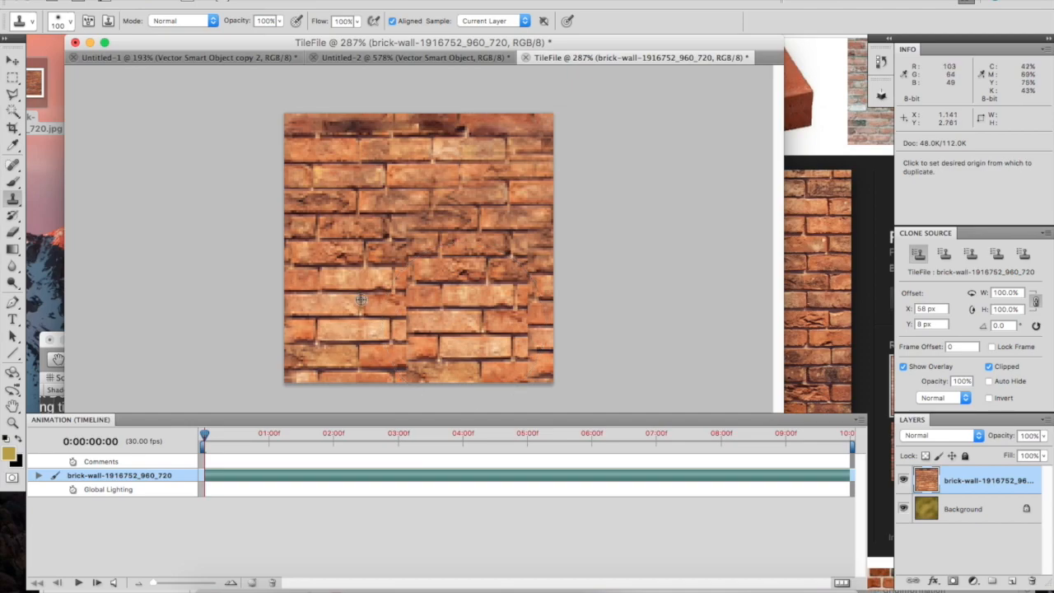
pyautogui.moveTo(465, 330); pyautogui.dragTo(445, 322)
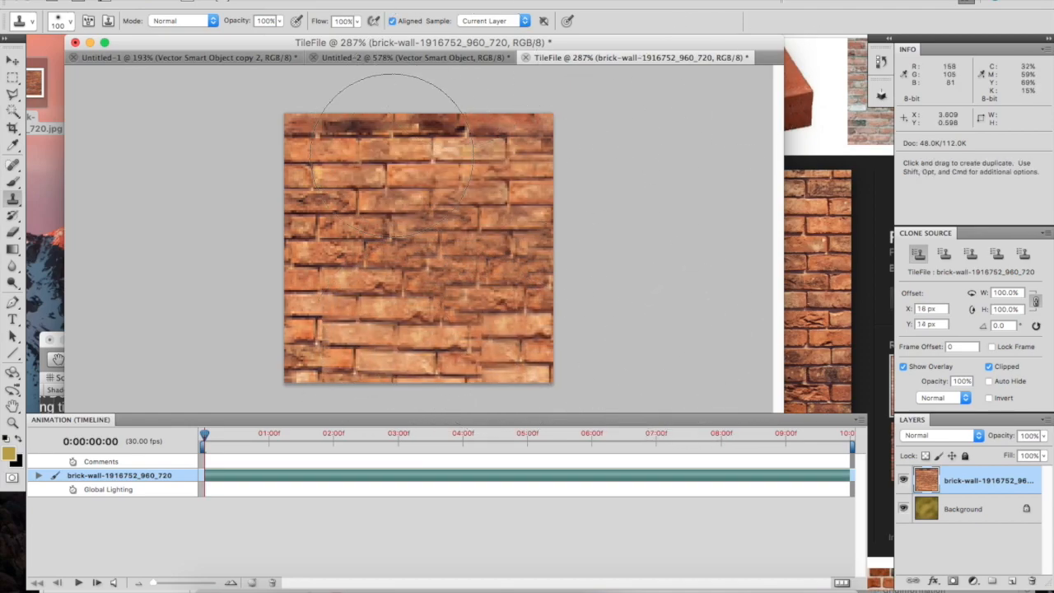
pyautogui.click(326, 3)
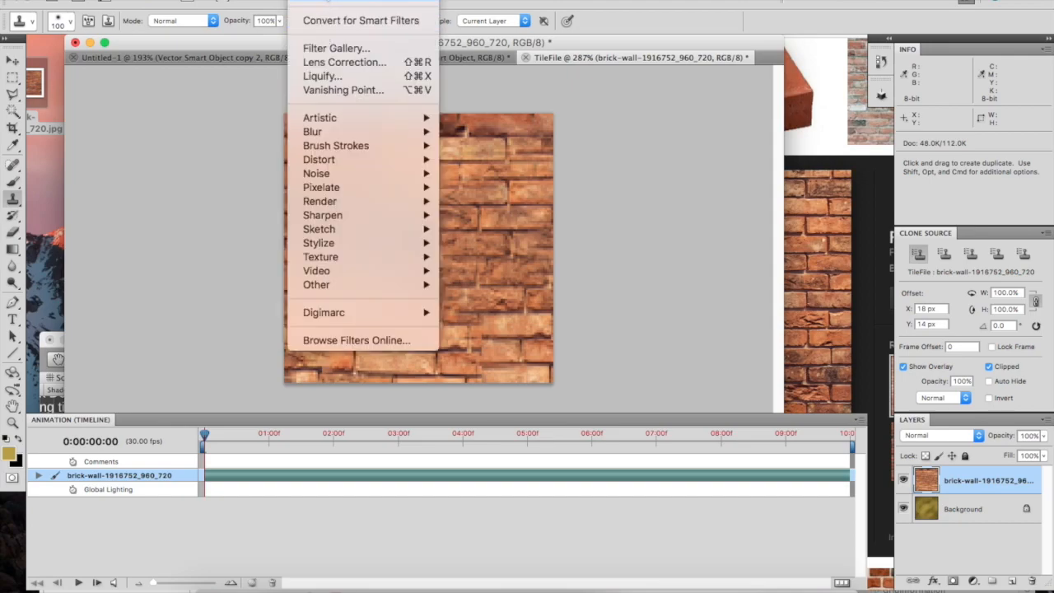
# Reapply the Offset filter and heal the new horizontal and vertical middle seams
pyautogui.click(346, 7)
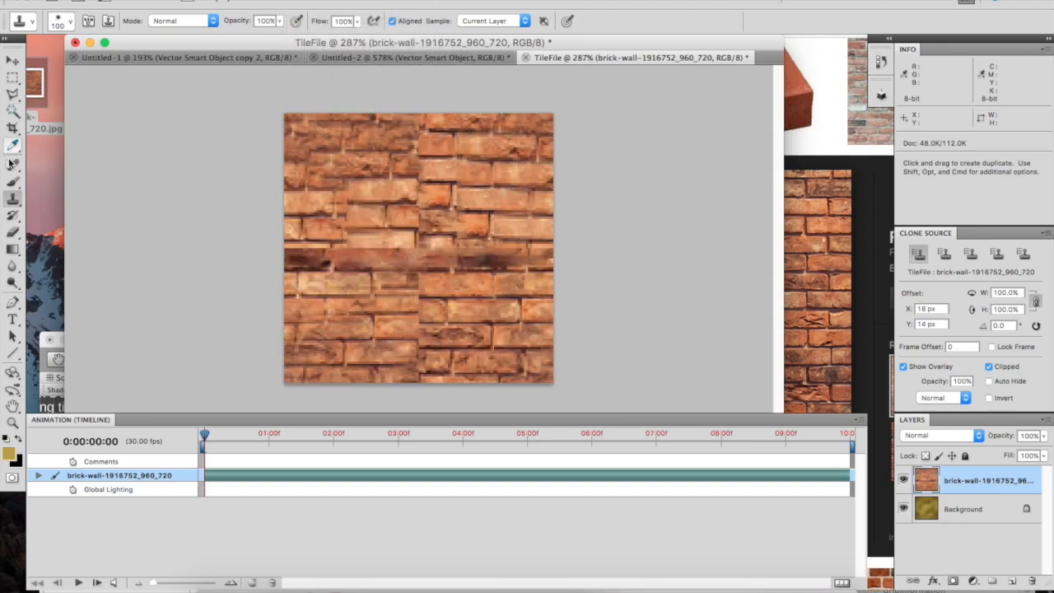
pyautogui.click(13, 163)
pyautogui.moveTo(421, 247); pyautogui.dragTo(272, 247)
pyautogui.moveTo(415, 116); pyautogui.dragTo(418, 384)
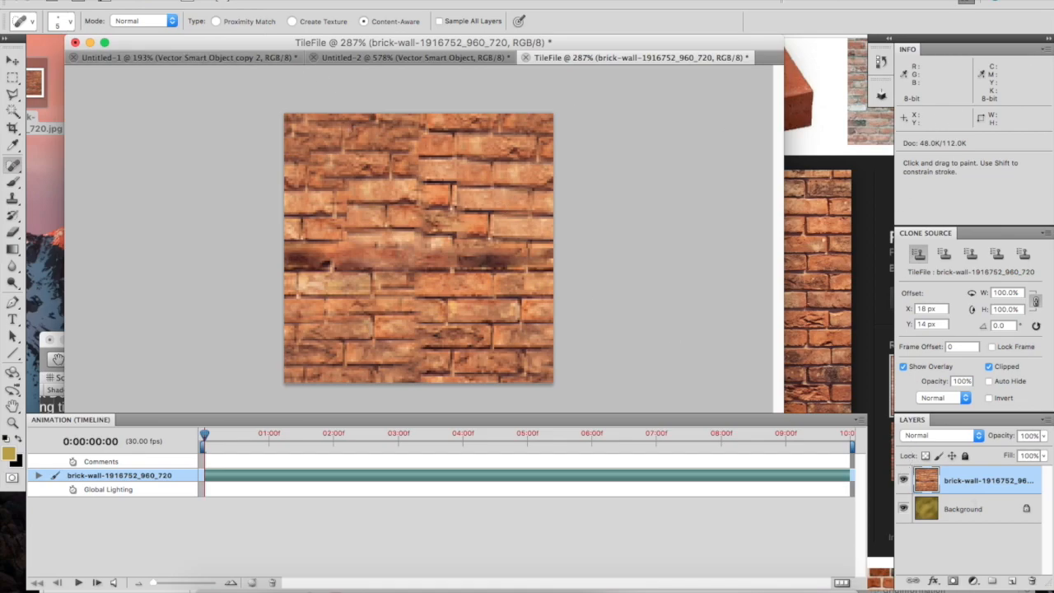
# Export the tile via Save for Web as PNG-24 named Brick.png in the 2D folder
pyautogui.click(107, 8)
pyautogui.click(182, 230)
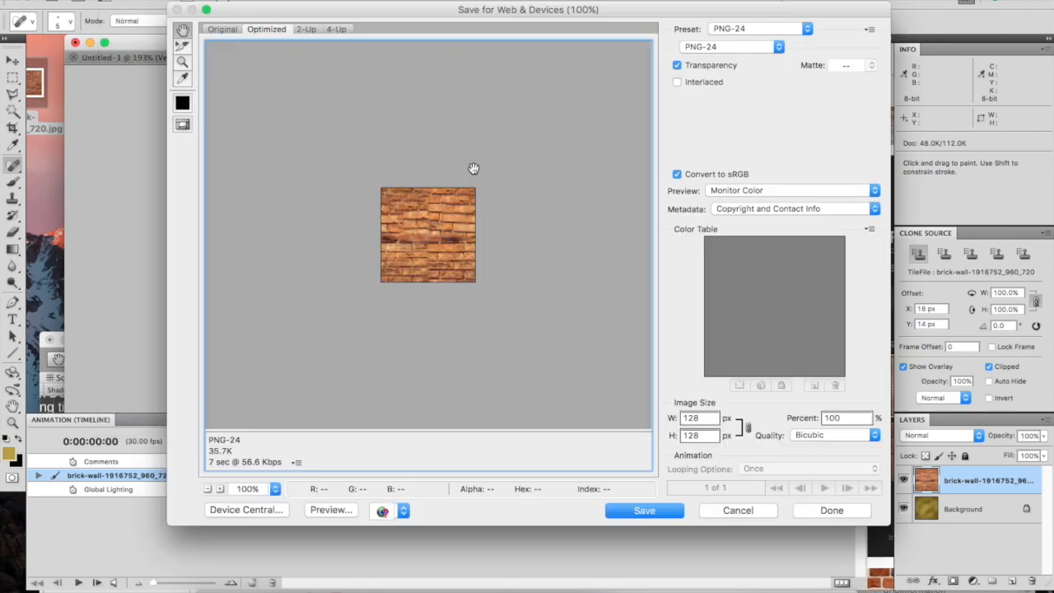
pyautogui.click(645, 511)
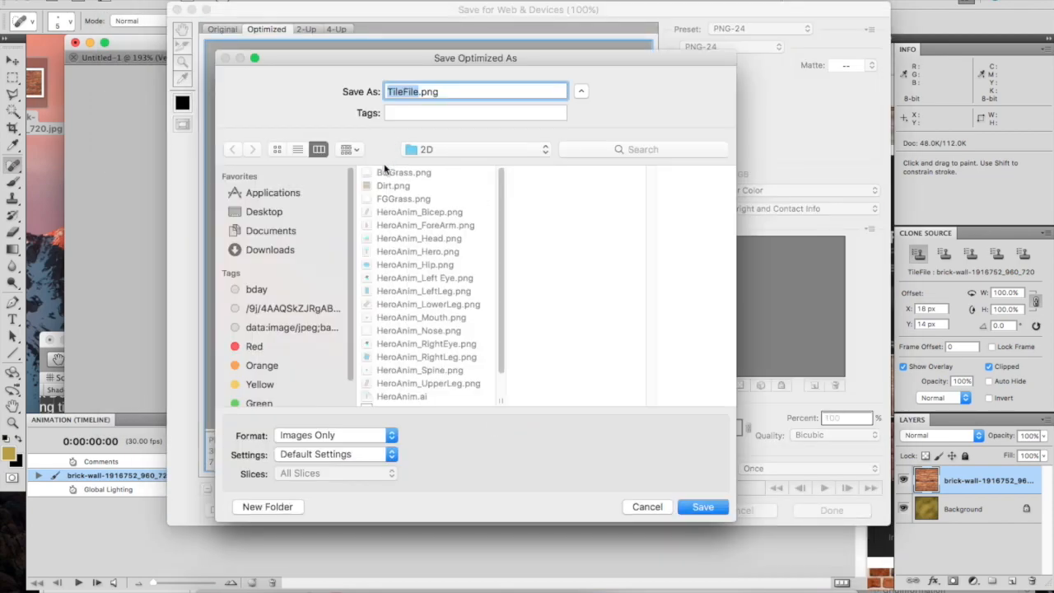
pyautogui.write('Br')
pyautogui.write('ick')
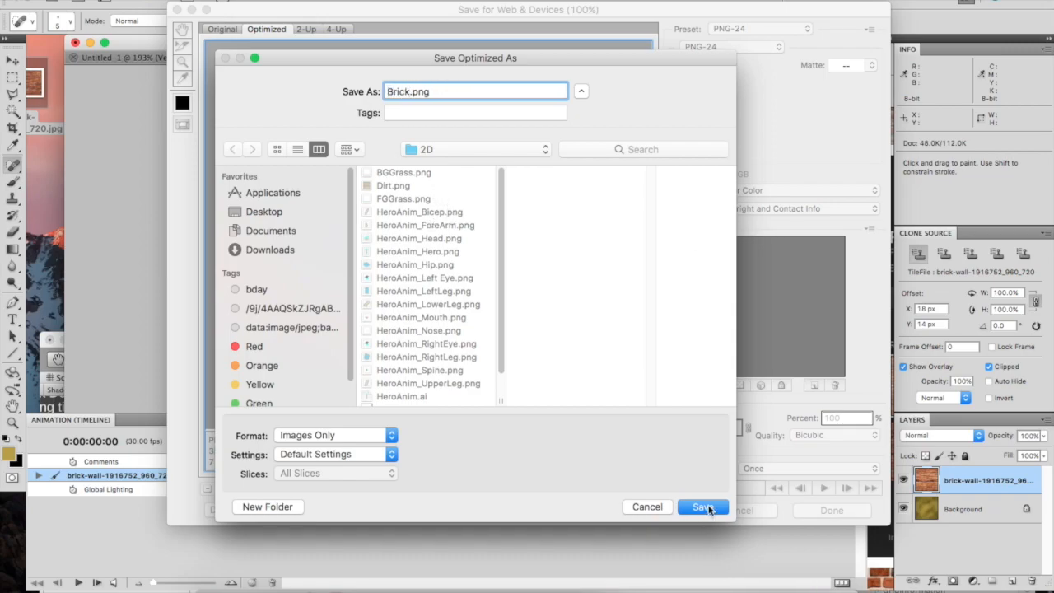
pyautogui.click(702, 507)
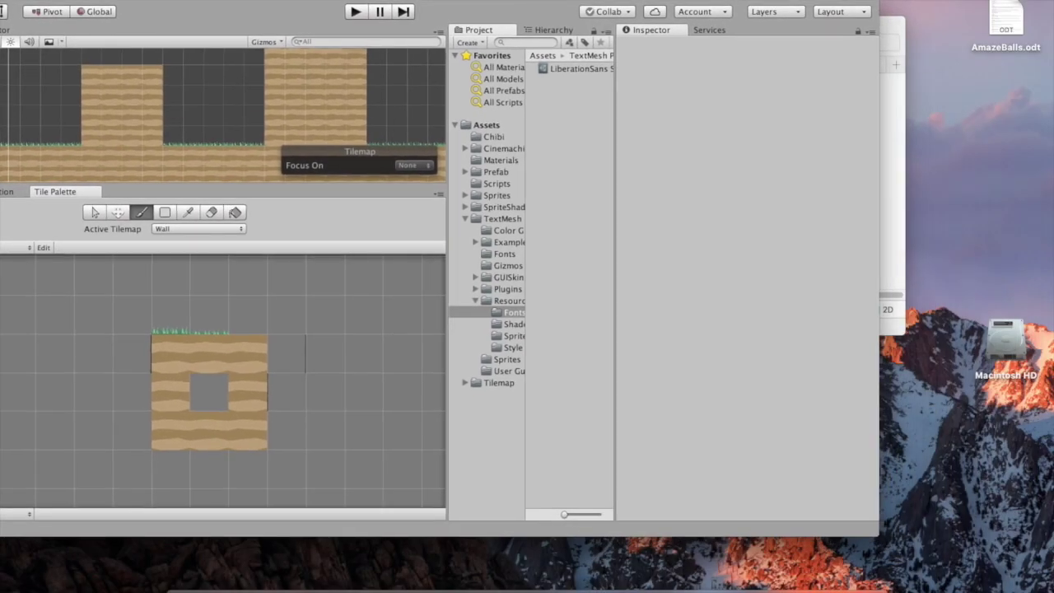
# Create a new folder named Tutorial inside Assets and open it
pyautogui.moveTo(667, 178); pyautogui.dragTo(497, 5)
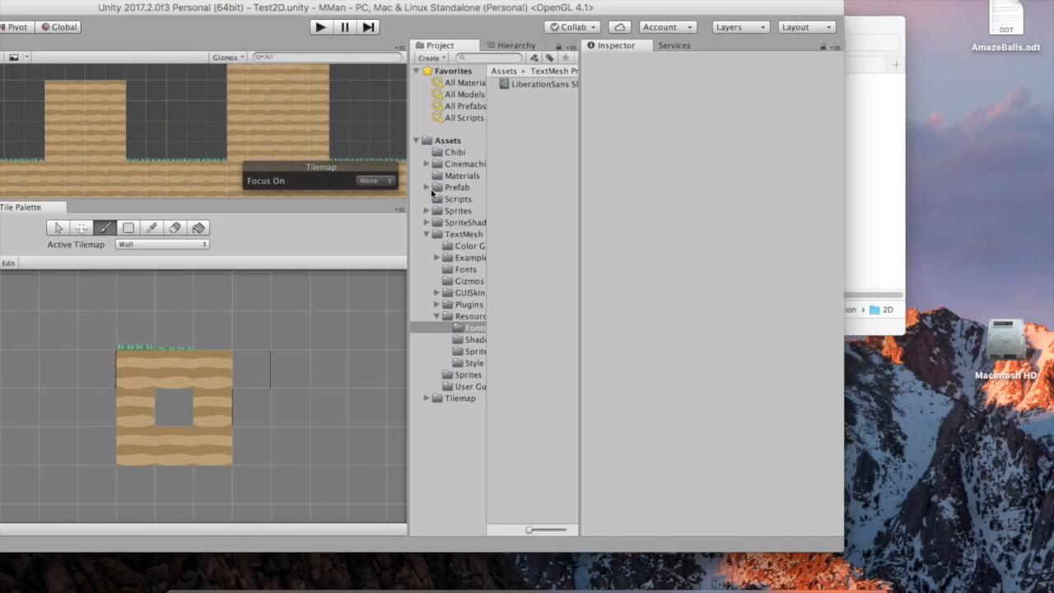
pyautogui.click(429, 236)
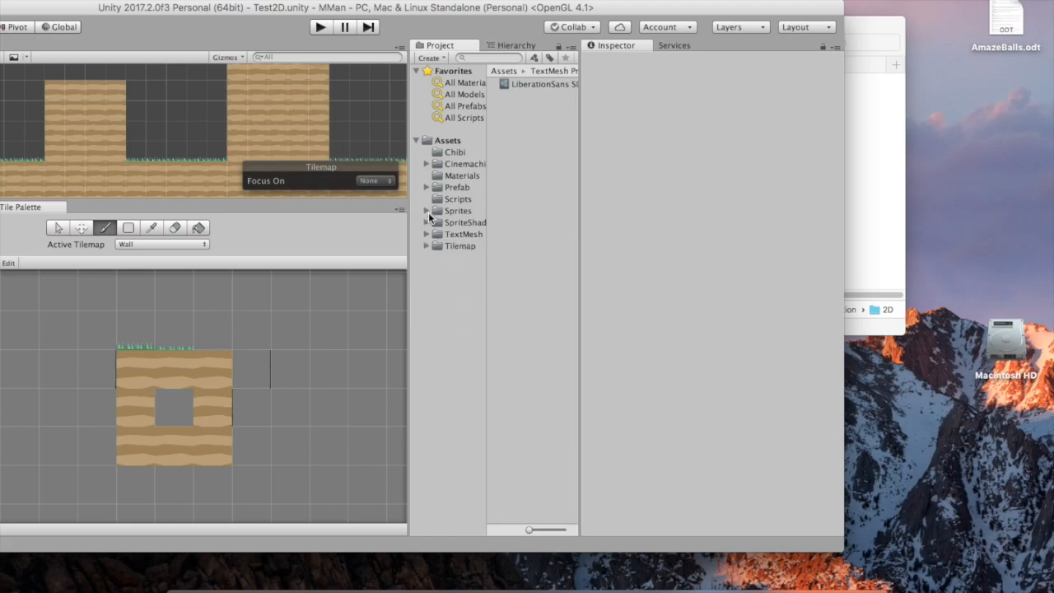
pyautogui.click(427, 211)
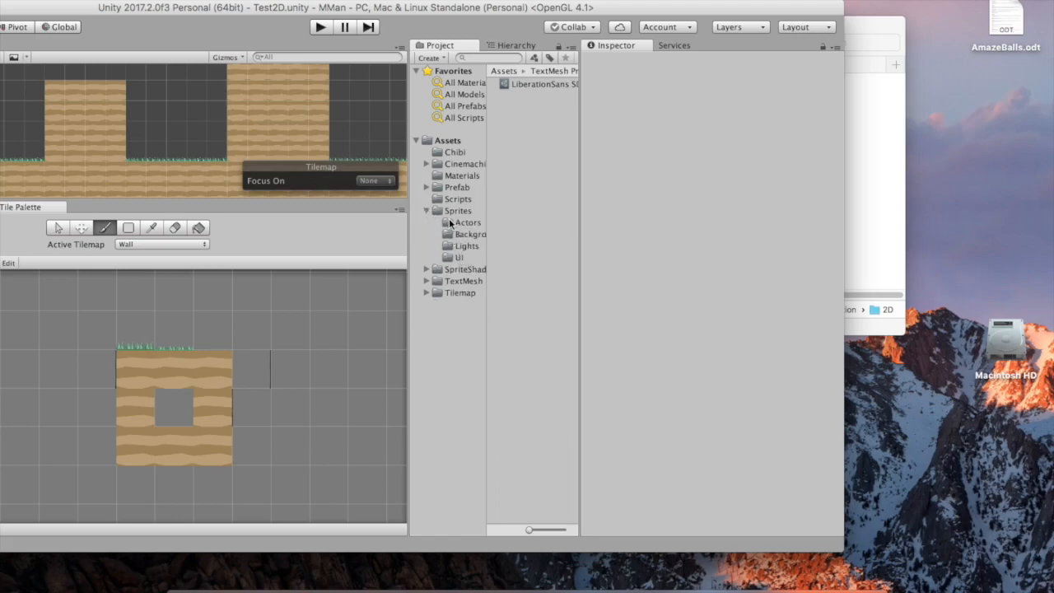
pyautogui.click(447, 141)
pyautogui.rightClick(538, 296)
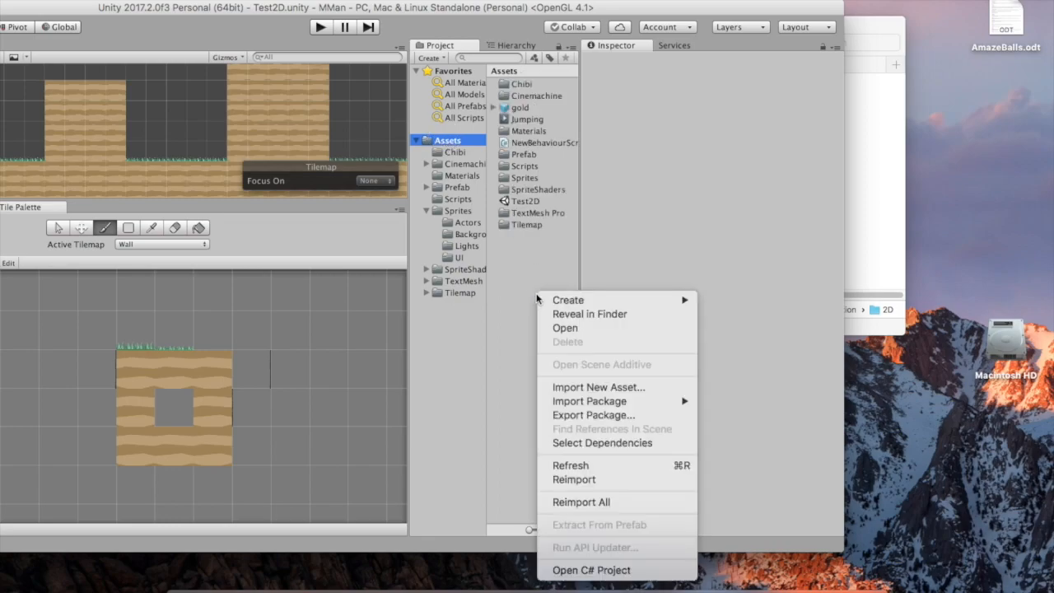
pyautogui.moveTo(614, 300)
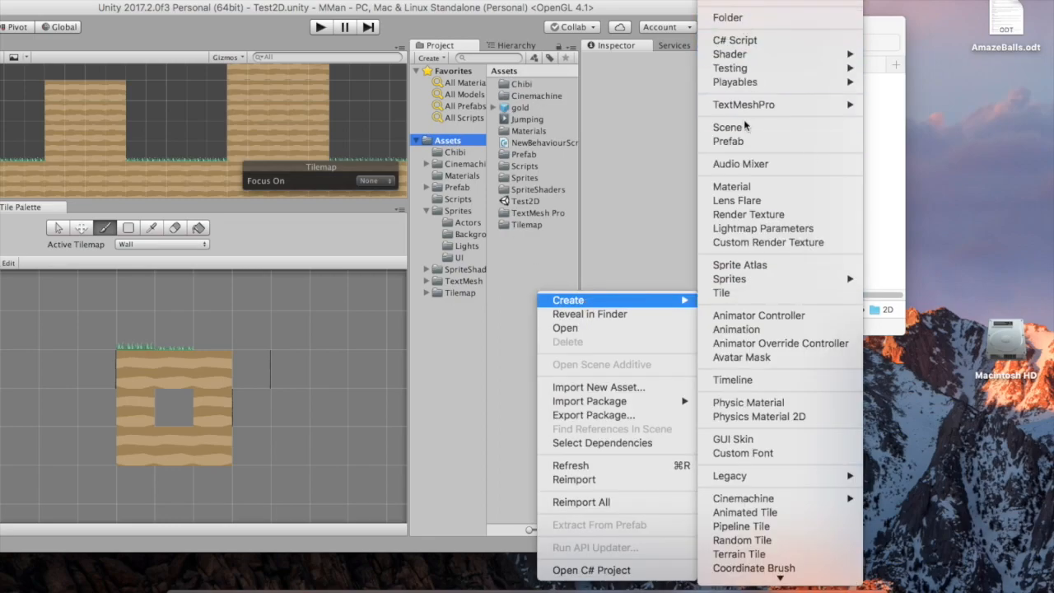
pyautogui.click(728, 17)
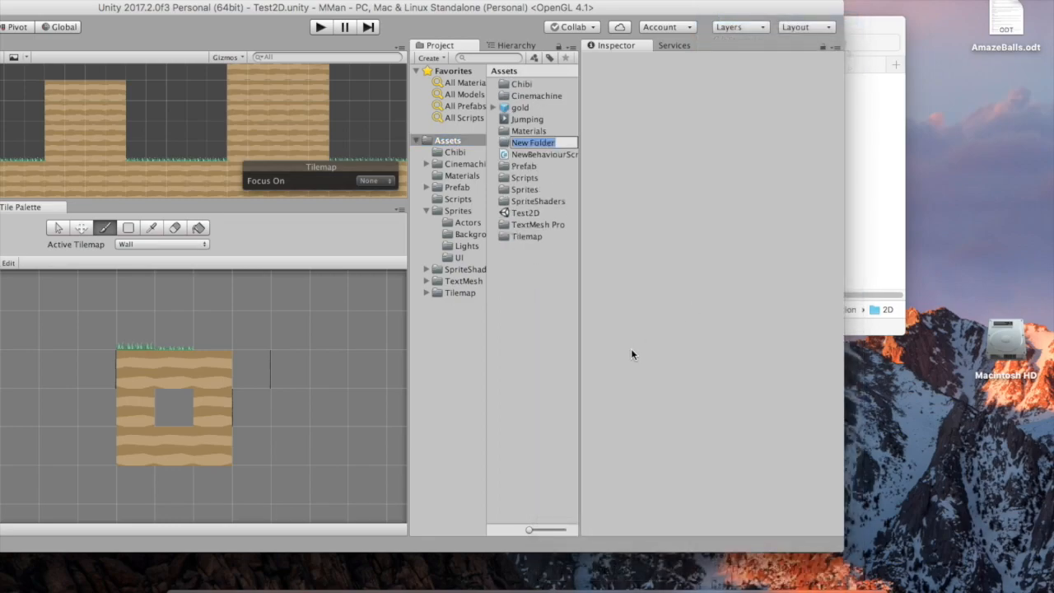
pyautogui.write('Tutorial')
pyautogui.press('Return')
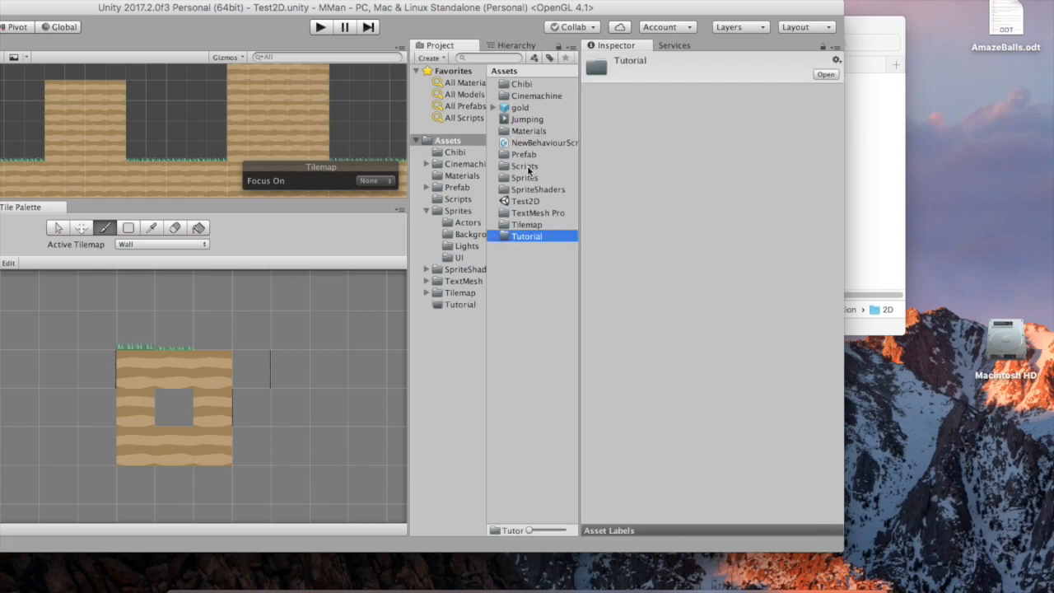
pyautogui.doubleClick(514, 236)
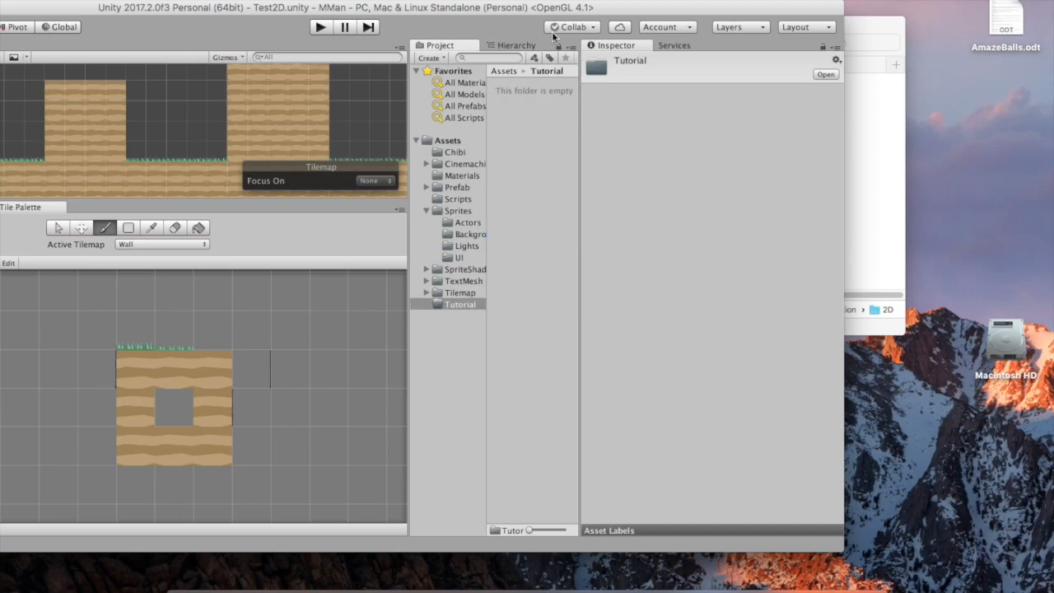
# Drag Brick.png from Finder into the Tutorial folder in the Project panel
pyautogui.moveTo(536, 8); pyautogui.dragTo(571, 175)
pyautogui.moveTo(643, 93); pyautogui.dragTo(554, 326)
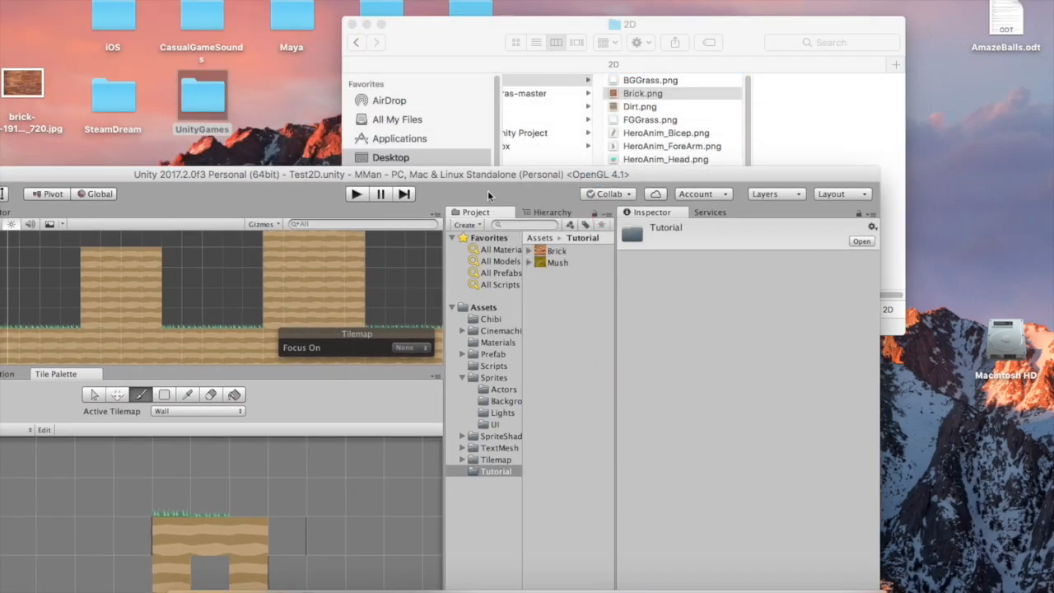
pyautogui.moveTo(486, 174); pyautogui.dragTo(519, 47)
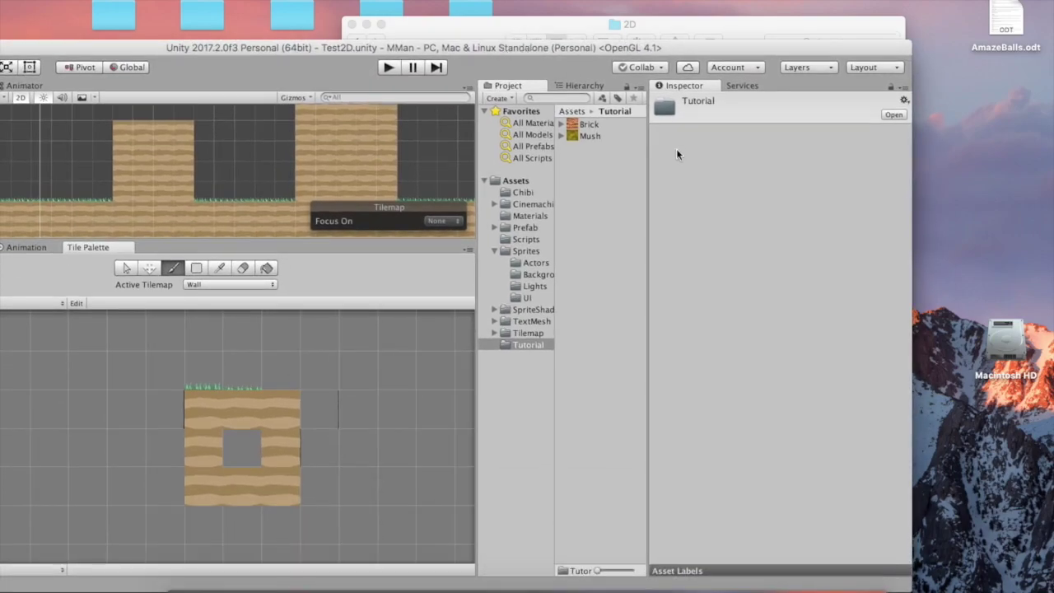
# Review the import settings of the imported Brick and Mush textures
pyautogui.click(587, 124)
pyautogui.click(588, 136)
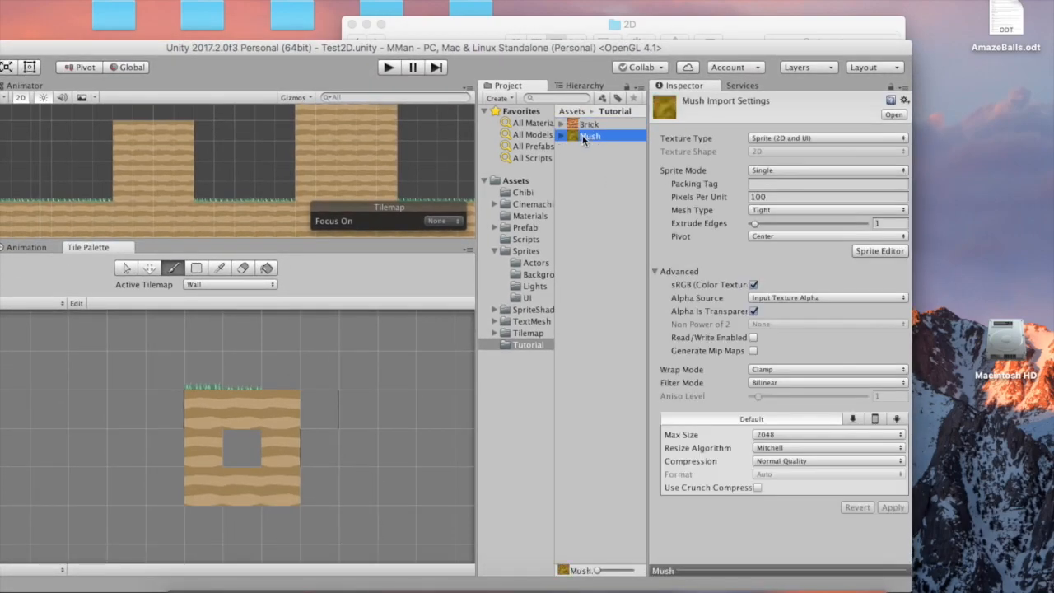
pyautogui.click(588, 124)
pyautogui.click(588, 124)
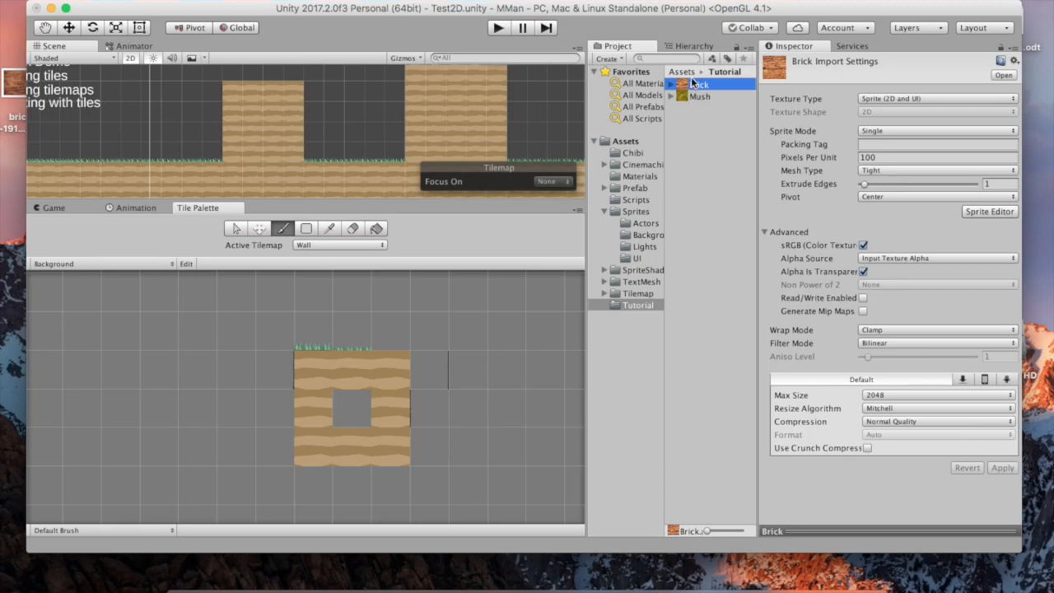
# Drag the Brick texture into the Tile Palette, save the generated Brick tile and select it for painting
pyautogui.moveTo(694, 83); pyautogui.dragTo(223, 371)
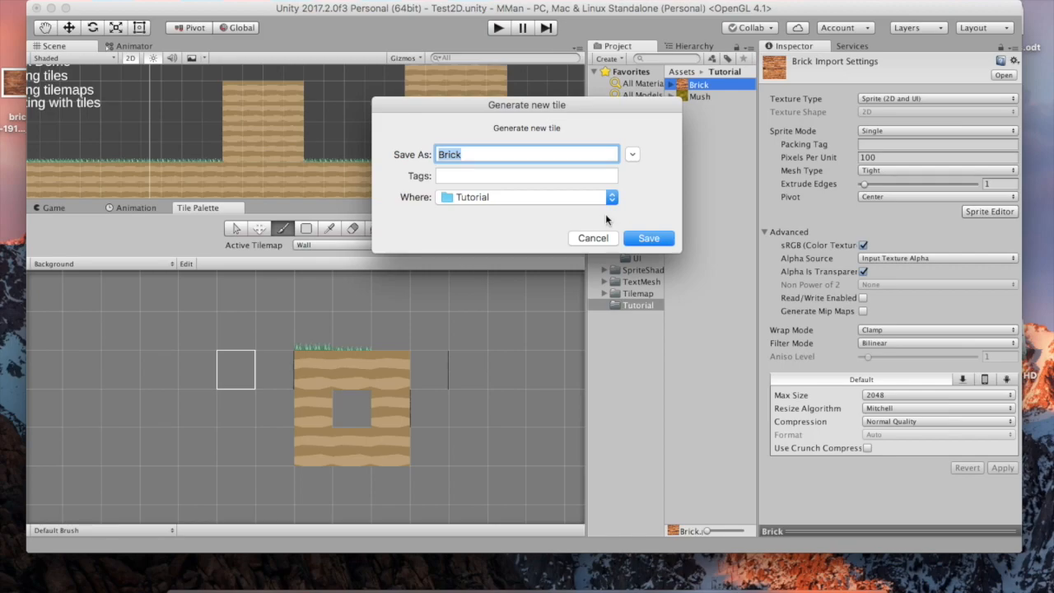
pyautogui.click(650, 238)
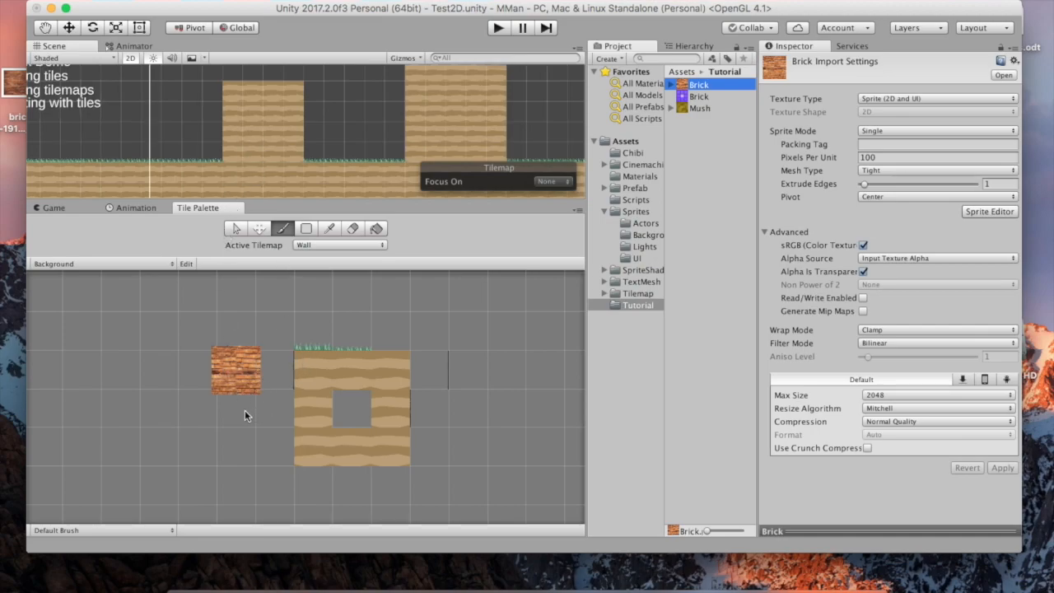
pyautogui.click(236, 369)
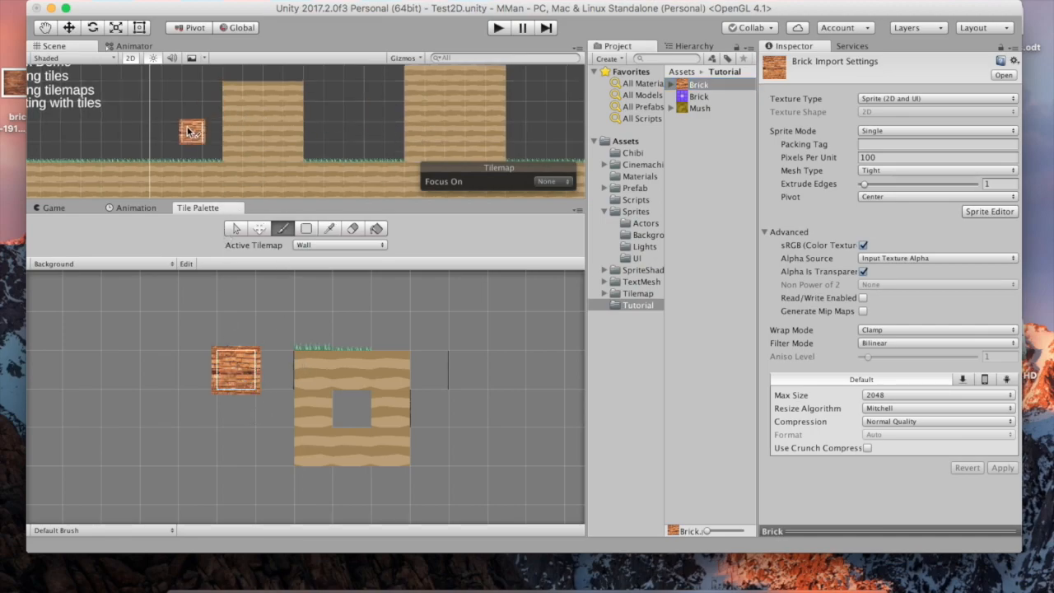
pyautogui.moveTo(173, 130)
pyautogui.mouseDown()
pyautogui.moveTo(198, 133)
pyautogui.moveTo(123, 124)
pyautogui.moveTo(165, 91)
pyautogui.moveTo(160, 130)
pyautogui.mouseUp()
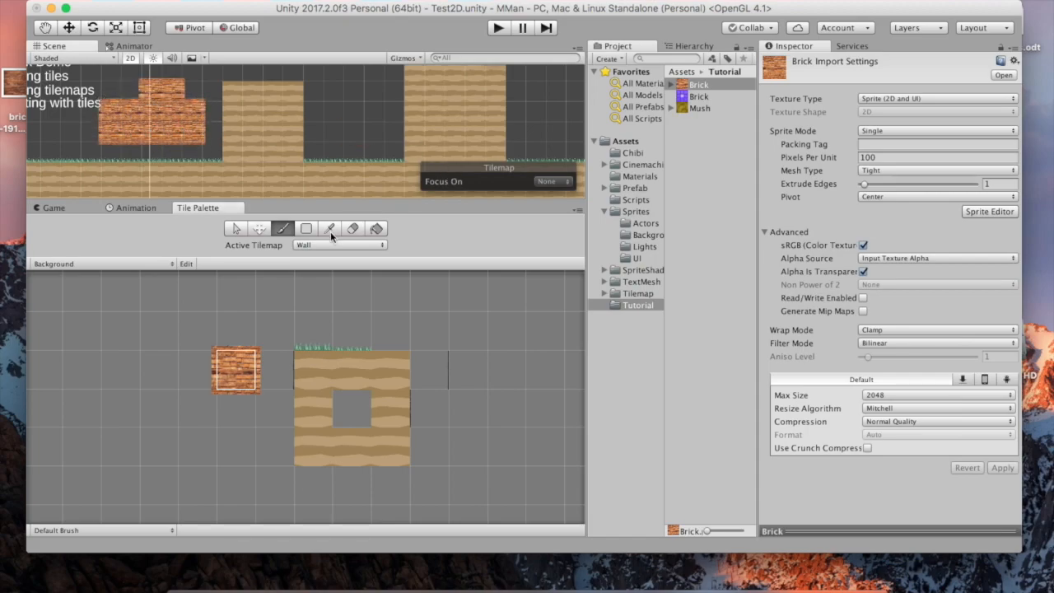
pyautogui.press('d')
pyautogui.moveTo(181, 99); pyautogui.dragTo(117, 136)
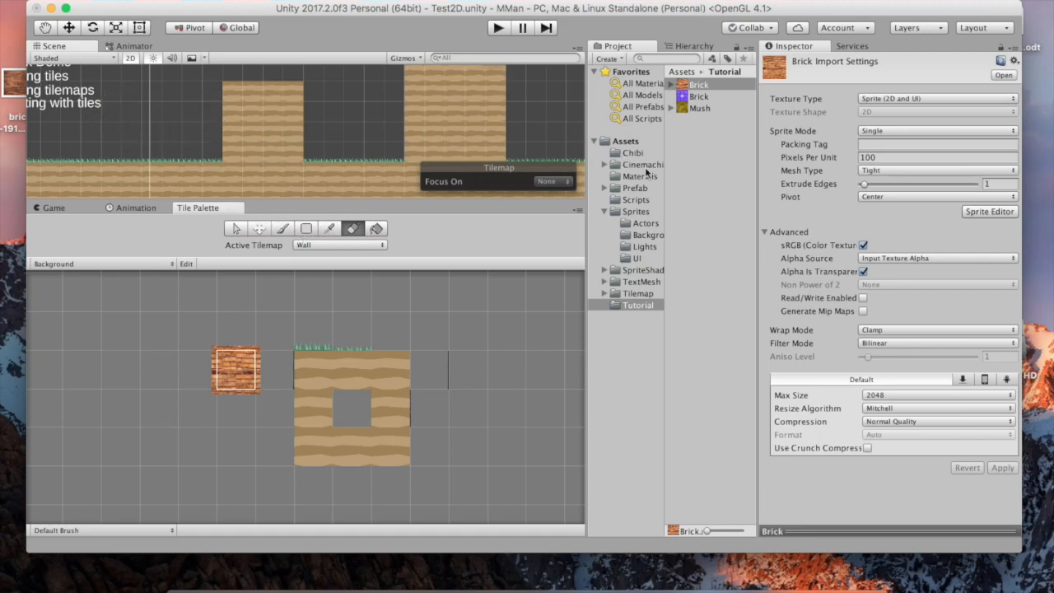
# Set the Brick texture's Pixels Per Unit to 128 and apply the import settings
pyautogui.click(698, 83)
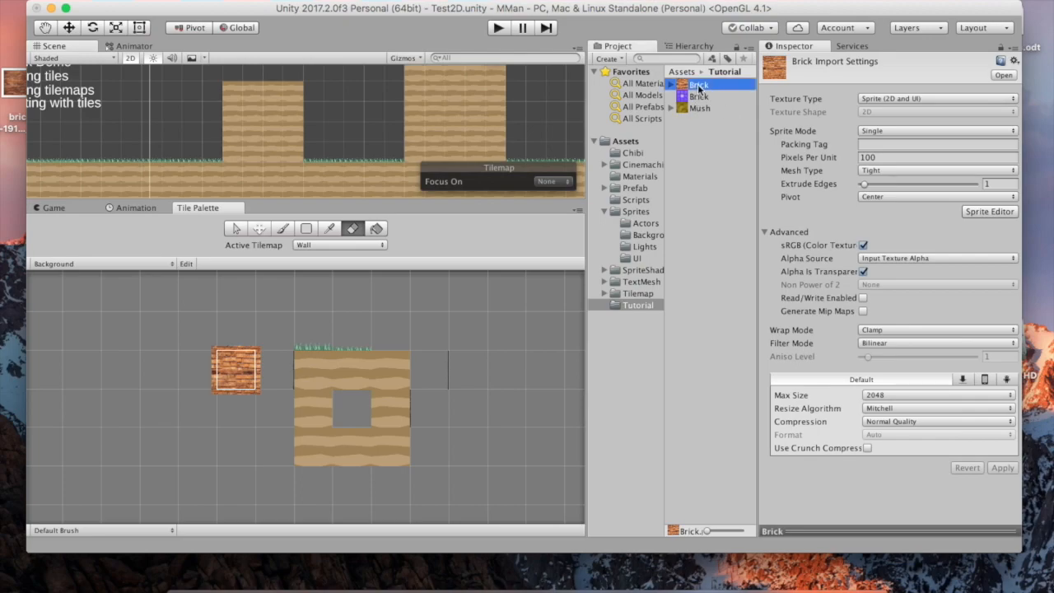
pyautogui.click(698, 95)
pyautogui.click(887, 156)
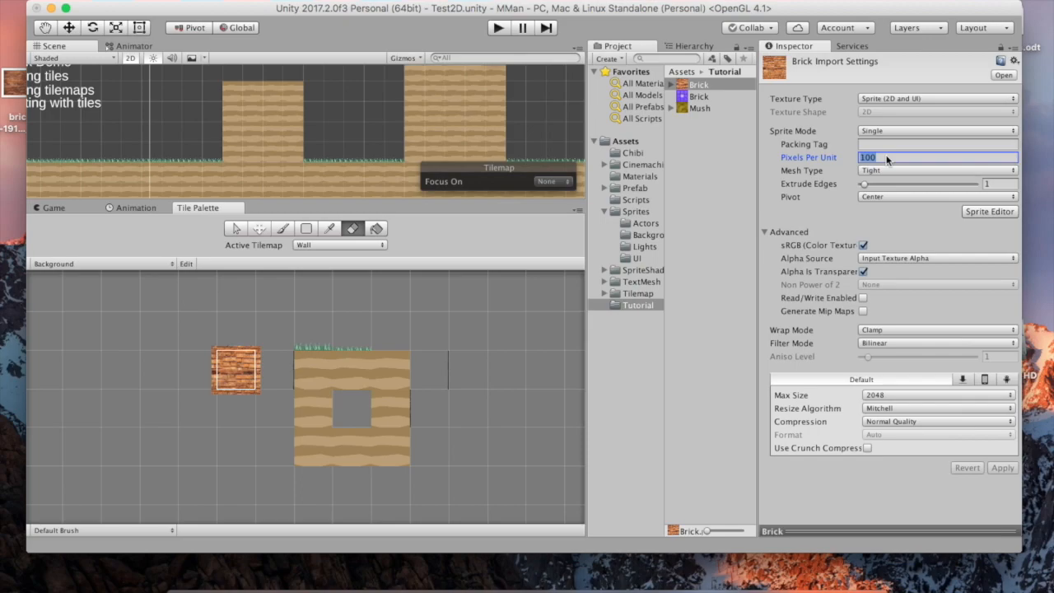
pyautogui.write('128')
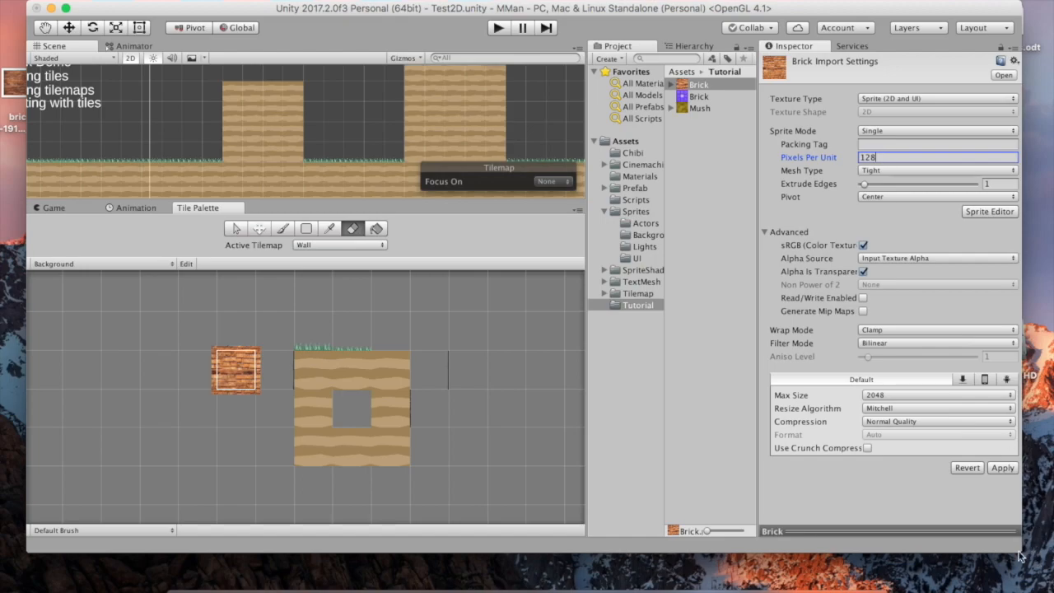
pyautogui.click(1004, 470)
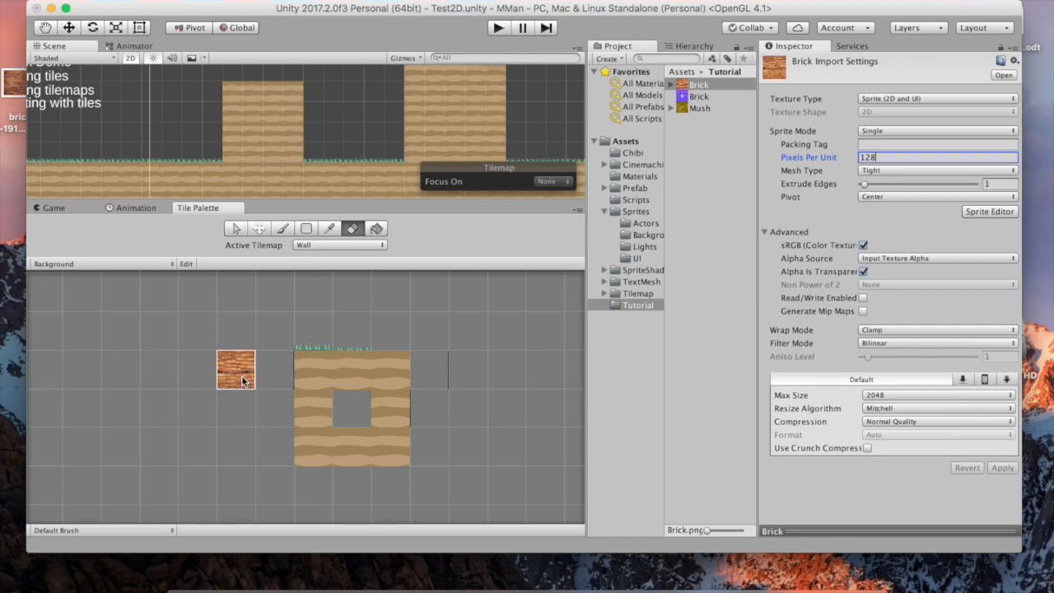
# Paint a block of brick tiles in the scene's upper left with the brick tile
pyautogui.click(243, 380)
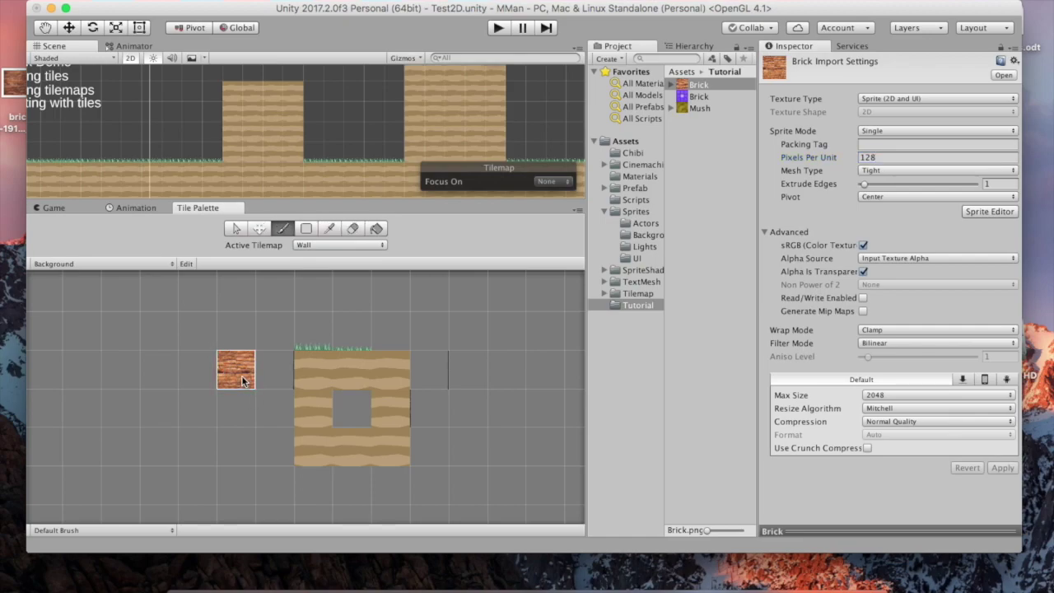
pyautogui.click(173, 131)
pyautogui.moveTo(173, 132)
pyautogui.mouseDown()
pyautogui.moveTo(196, 115)
pyautogui.moveTo(132, 99)
pyautogui.mouseUp()
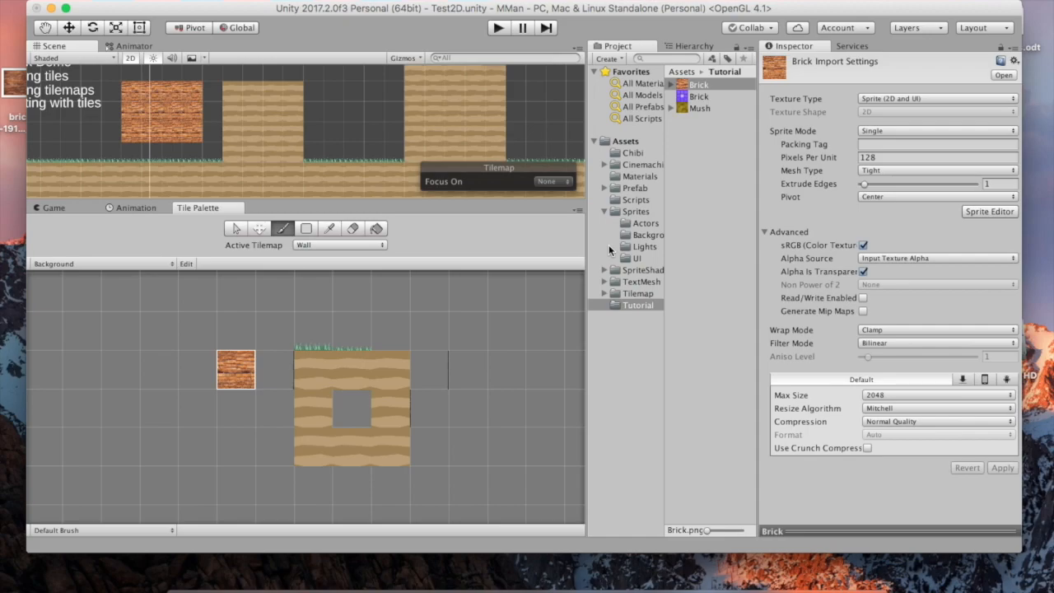
pyautogui.click(696, 97)
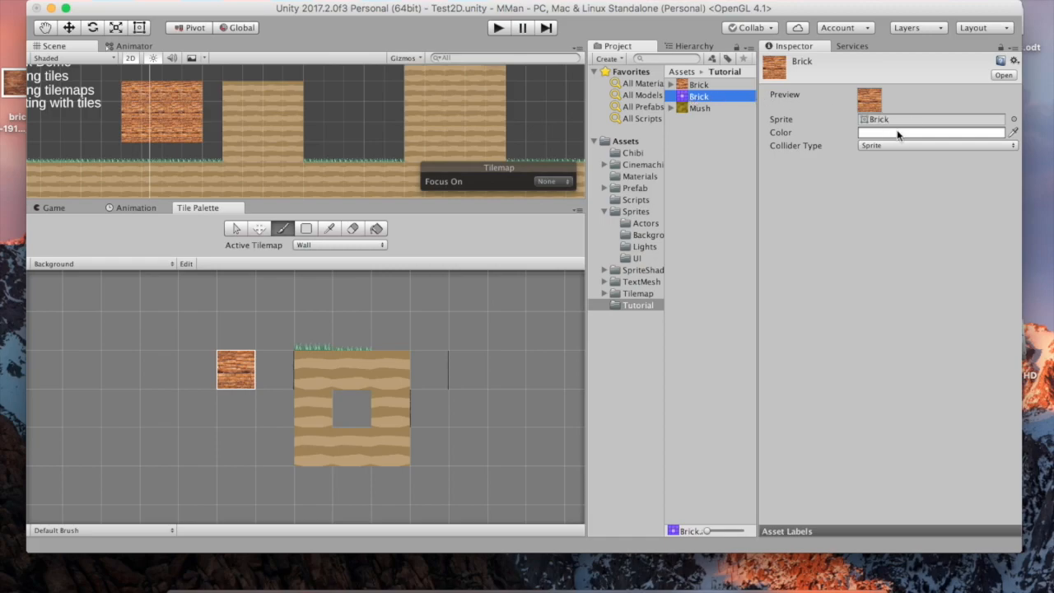
# Tint the Brick tile red in its Color field and reselect the tile asset
pyautogui.click(931, 131)
pyautogui.moveTo(82, 111)
pyautogui.mouseDown()
pyautogui.moveTo(109, 68)
pyautogui.moveTo(97, 62)
pyautogui.mouseUp()
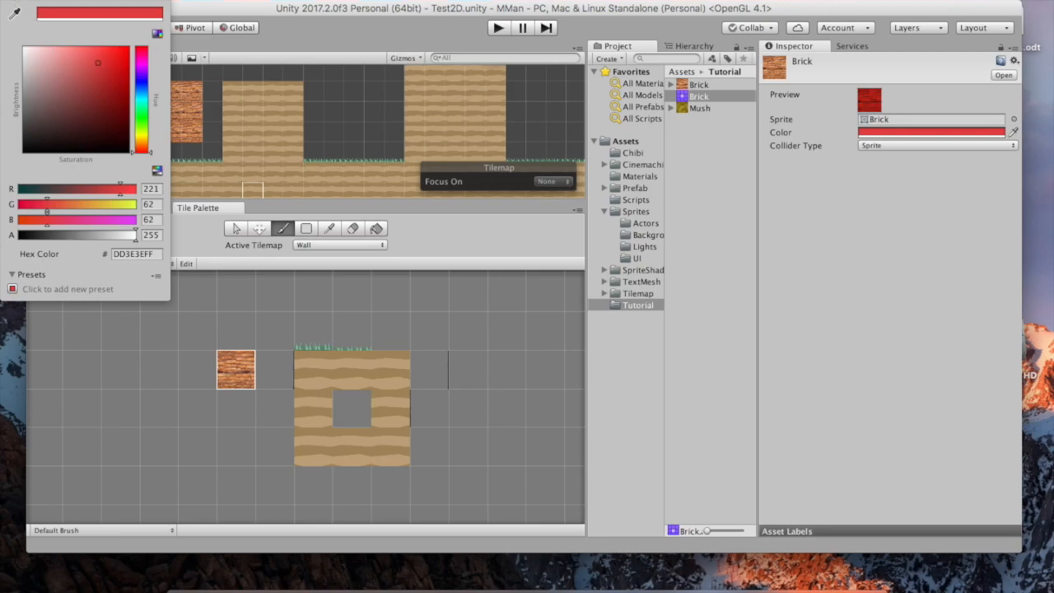
pyautogui.click(683, 131)
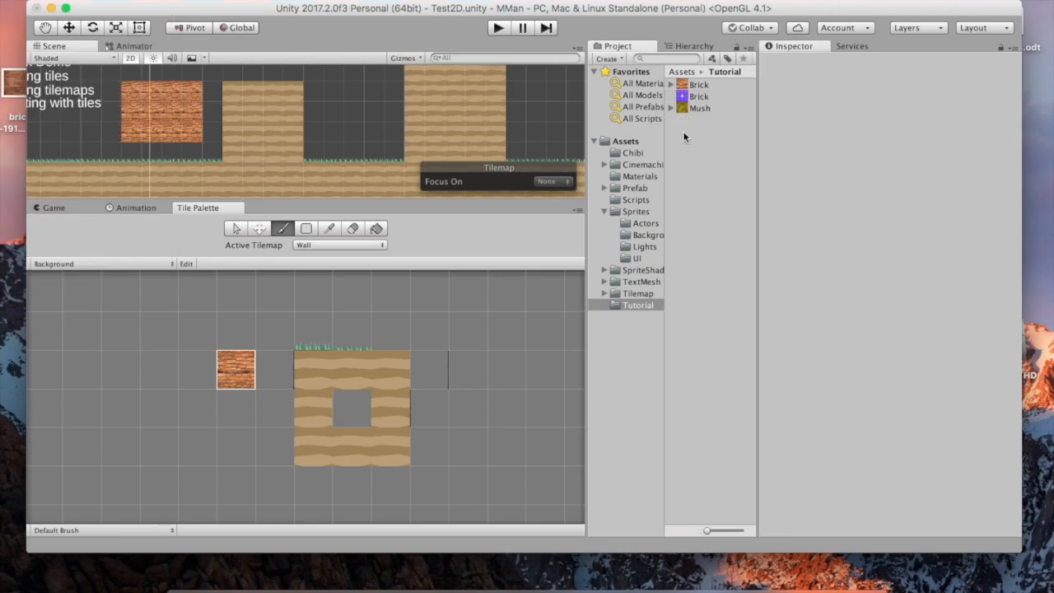
pyautogui.moveTo(699, 96); pyautogui.dragTo(381, 292)
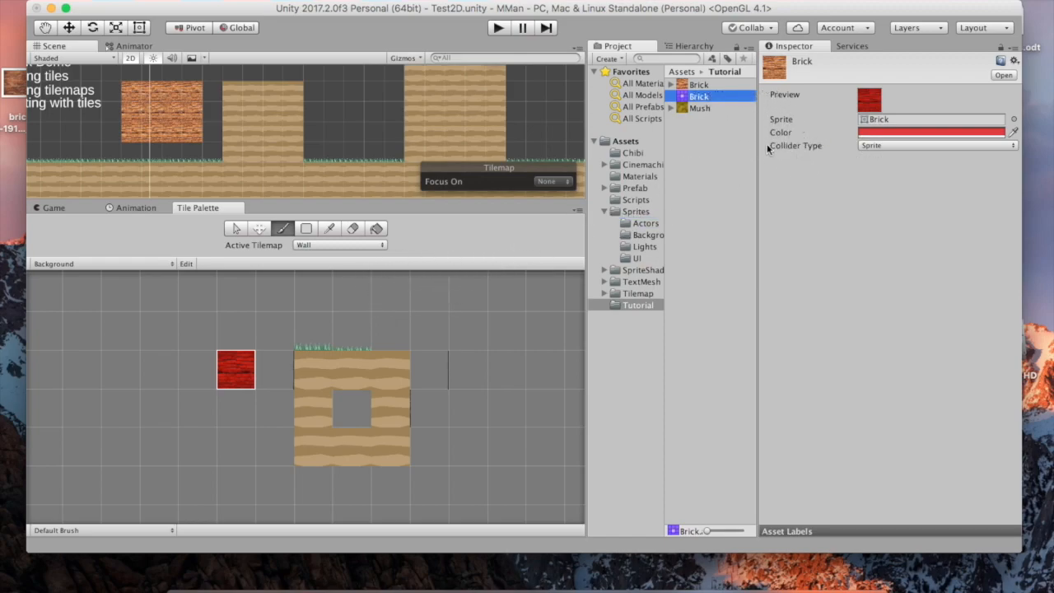
# Reset the Brick tile's colour to white and show its collider type options
pyautogui.click(904, 131)
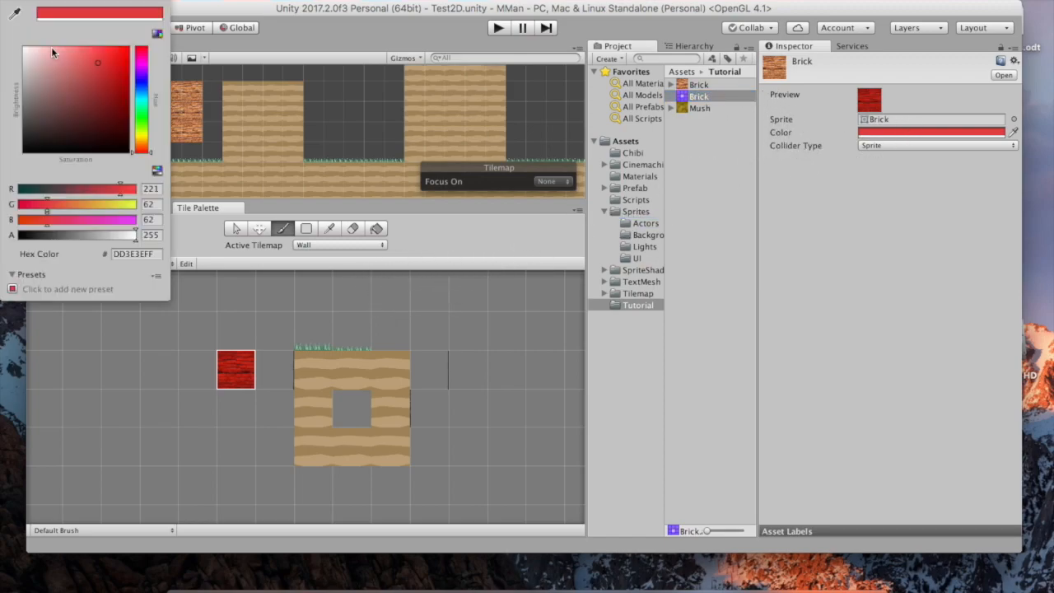
pyautogui.click(26, 51)
pyautogui.click(724, 206)
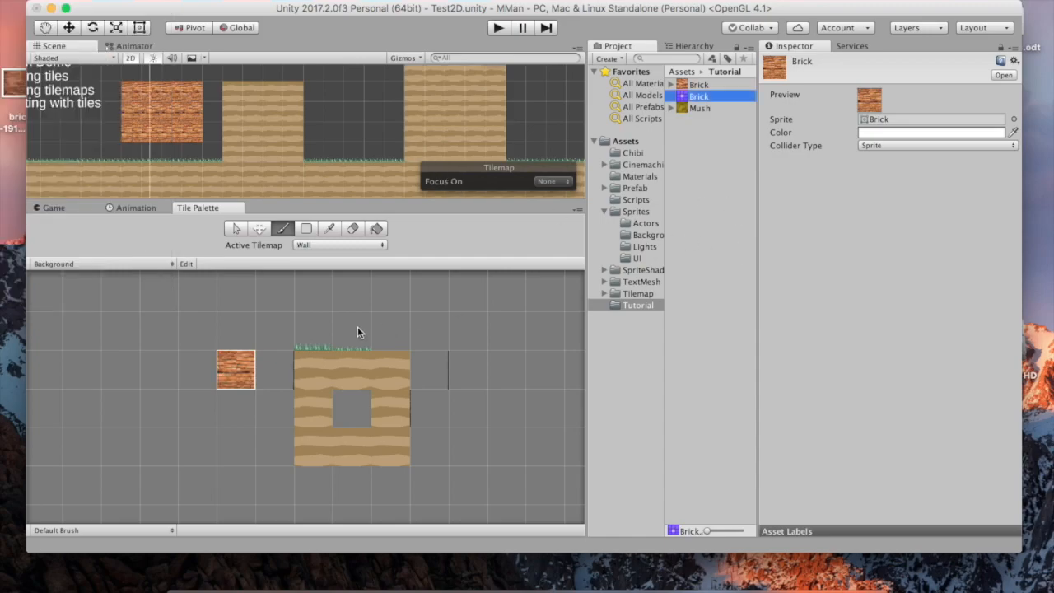
pyautogui.click(933, 147)
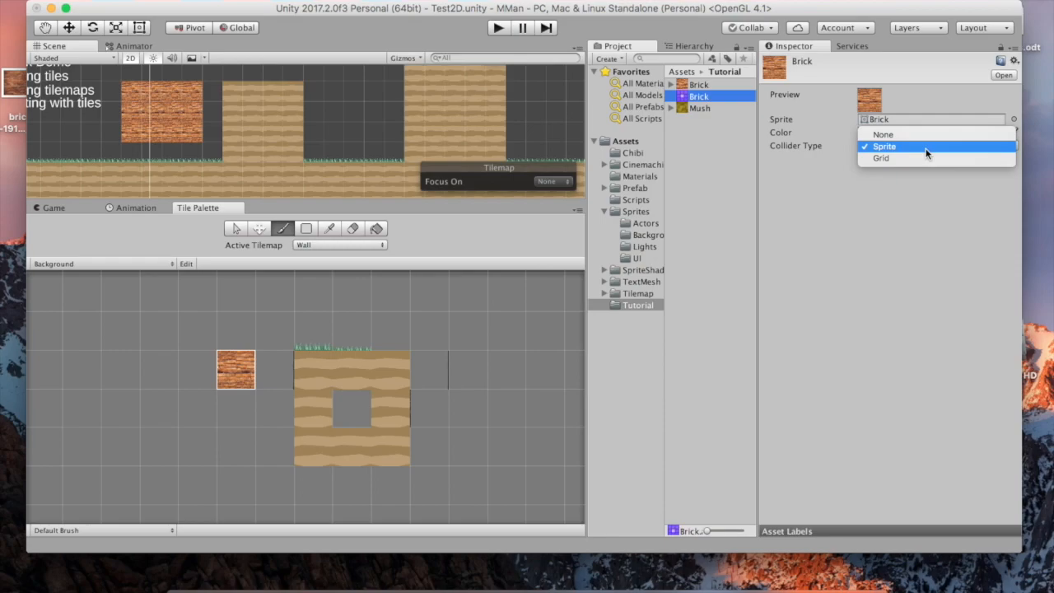
pyautogui.click(926, 148)
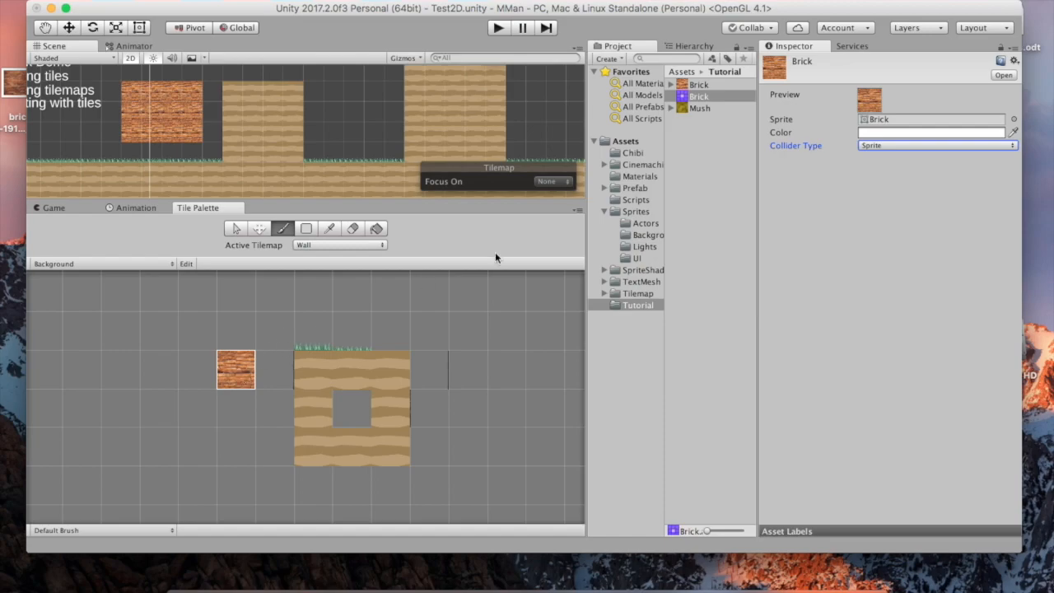
pyautogui.click(937, 146)
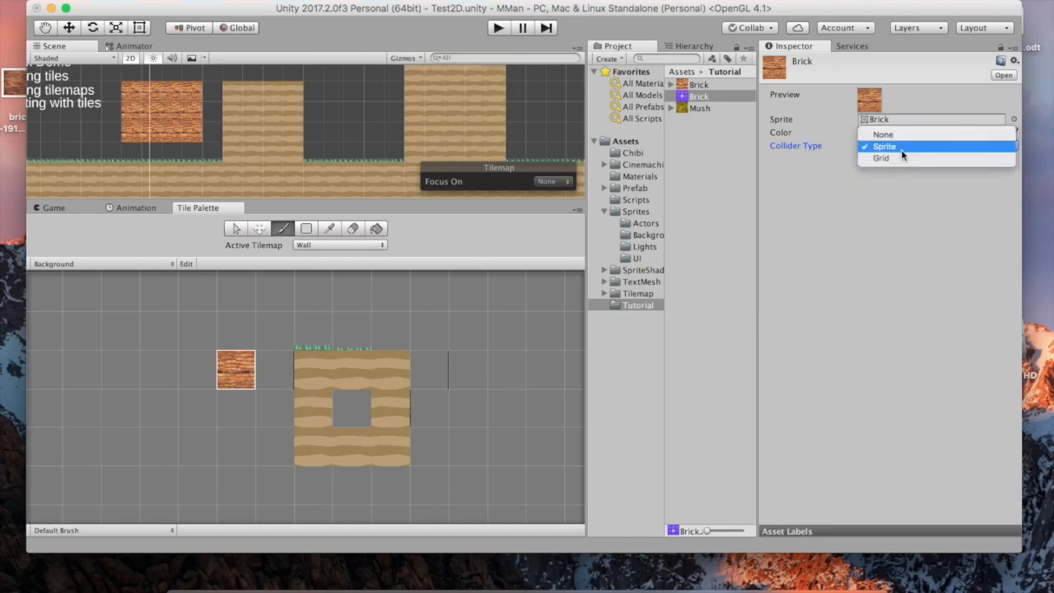